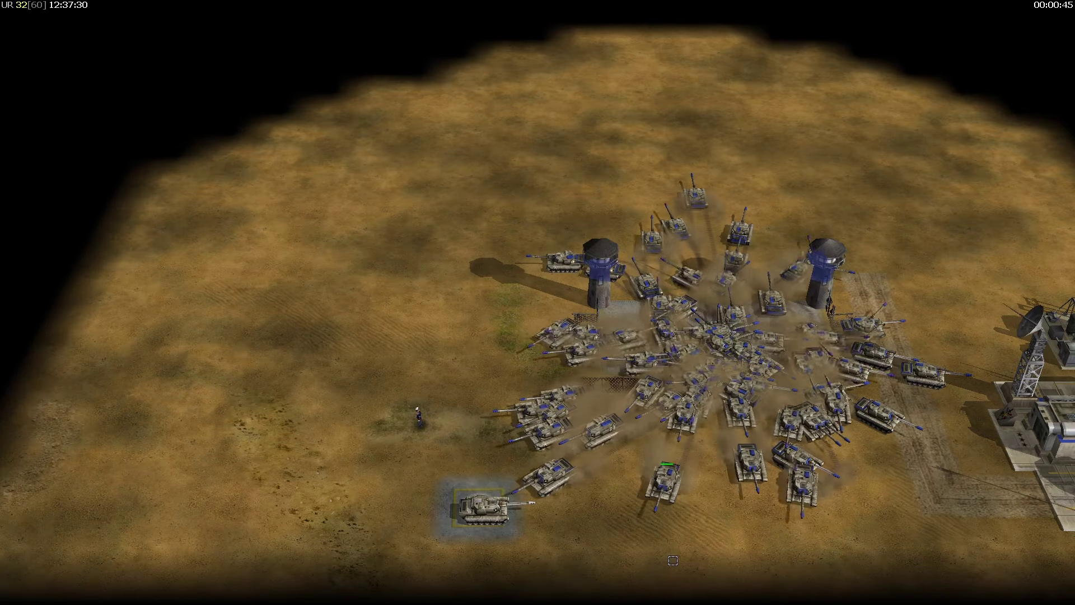
{"action": "right_click_drag", "start_coordinate": [605, 444], "coordinate": [611, 449]}
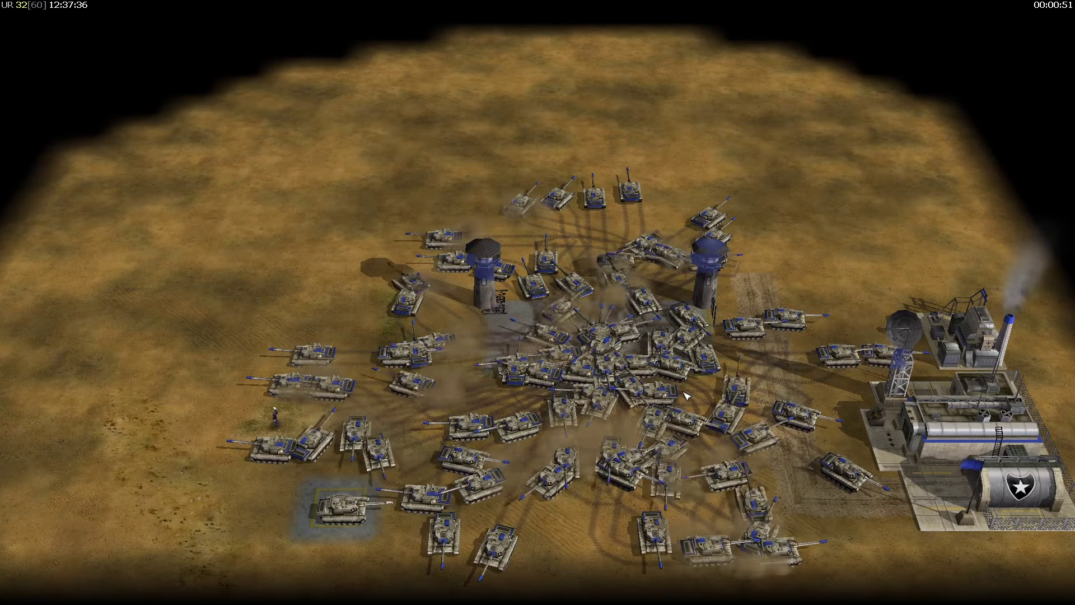
{"action": "right_click_drag", "start_coordinate": [693, 398], "coordinate": [794, 408]}
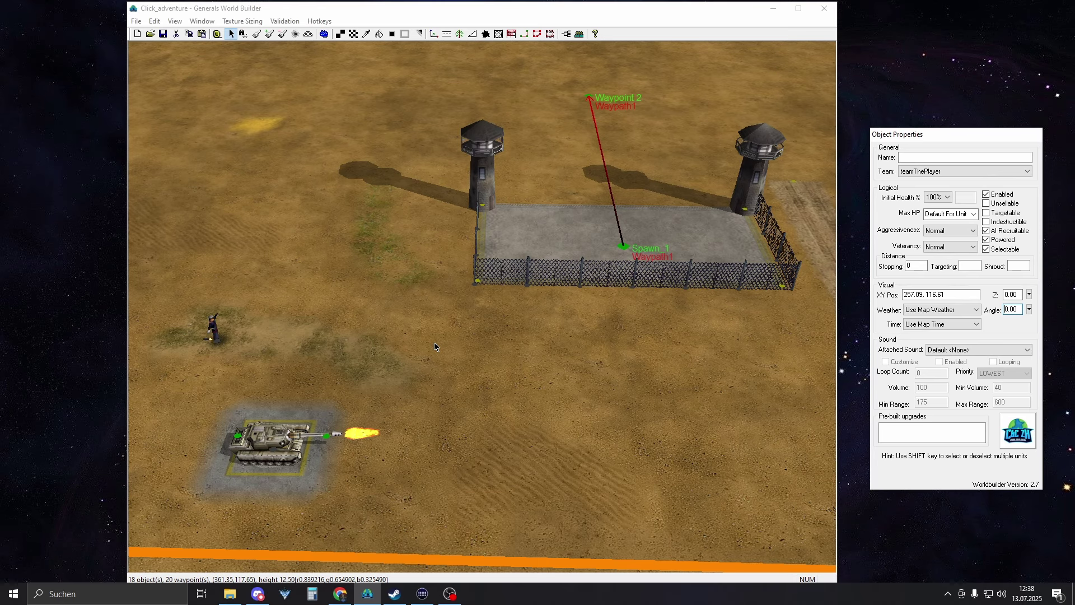
Step: Open the map's player list and review the settings of PlyrCivilian and ThePlayer
{"action": "right_click_drag", "start_coordinate": [435, 343], "coordinate": [385, 356]}
{"action": "scroll", "coordinate": [423, 374], "scroll_direction": "up", "scroll_amount": 5}
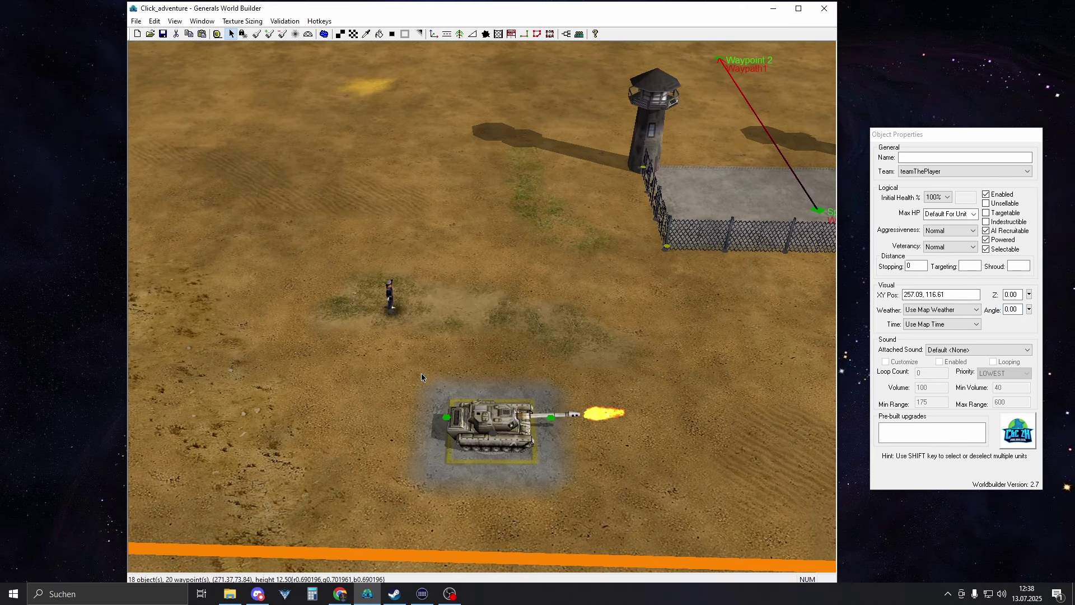
{"action": "left_click", "coordinate": [154, 20]}
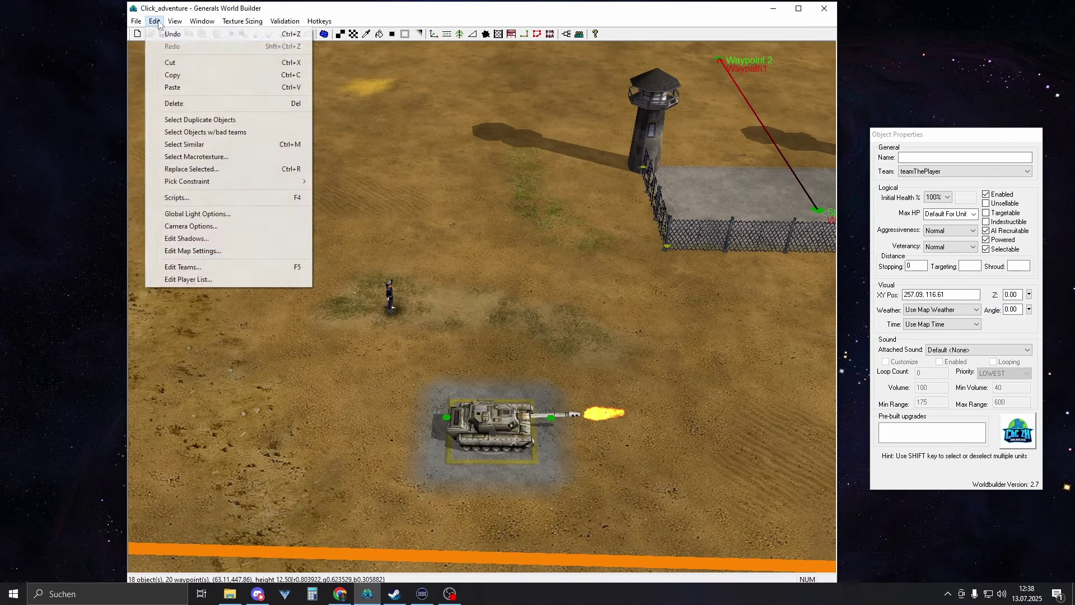
{"action": "left_click", "coordinate": [169, 280]}
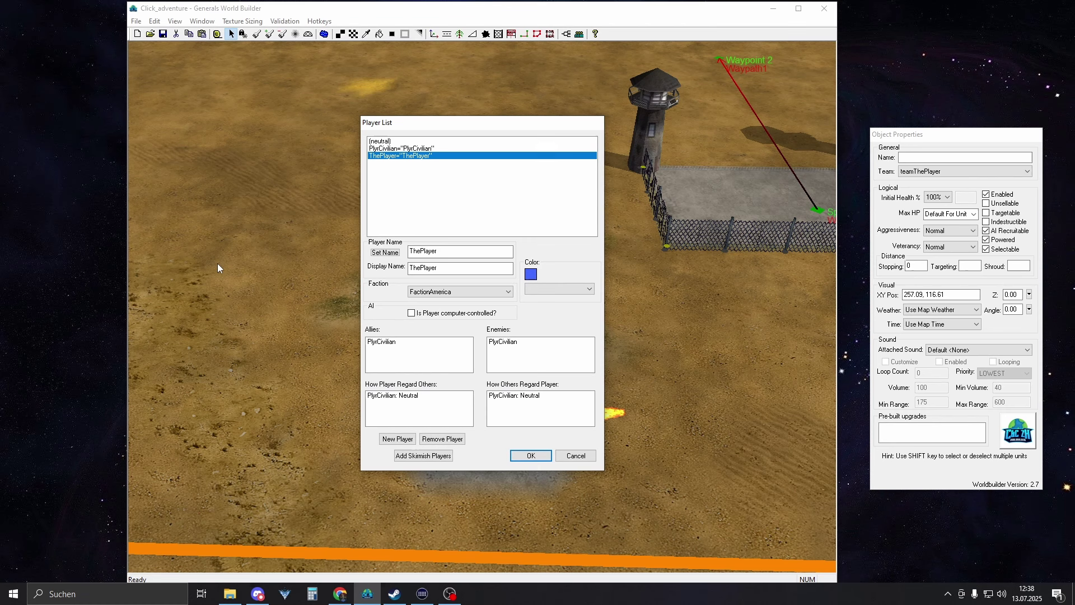
{"action": "left_click", "coordinate": [427, 149]}
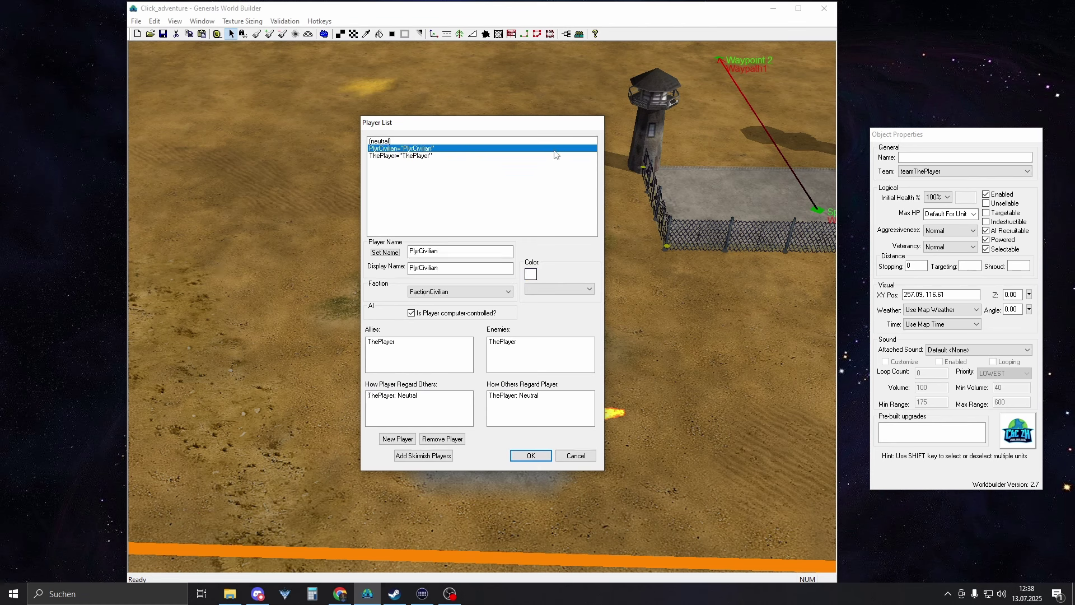
{"action": "left_click", "coordinate": [428, 157]}
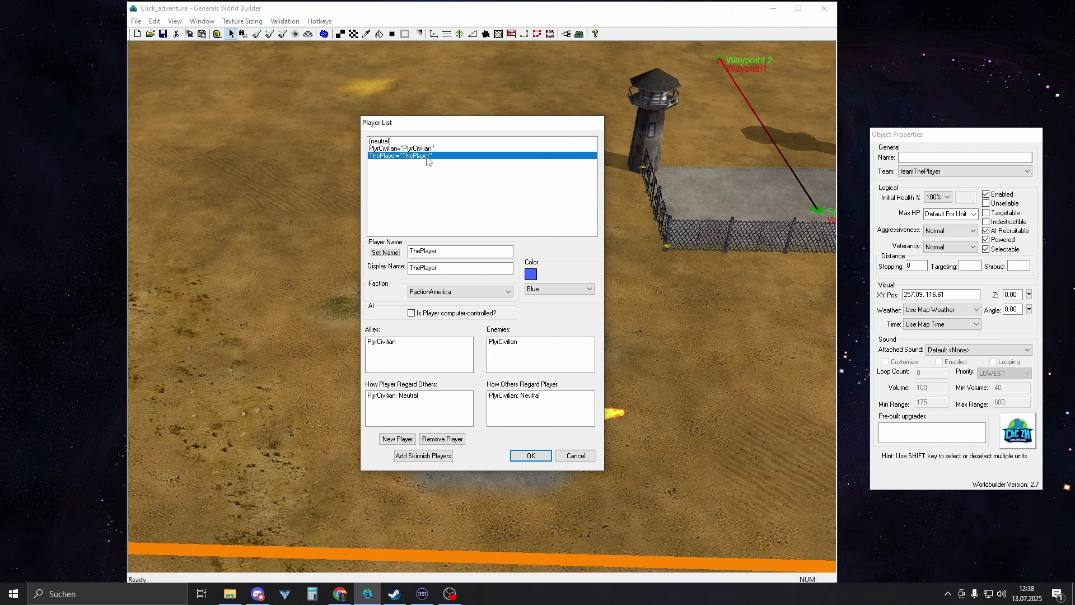
{"action": "double_click", "coordinate": [451, 251]}
Step: Add a new player from the FactionAmerica template and set its player name to Hotdog
{"action": "left_click", "coordinate": [396, 439]}
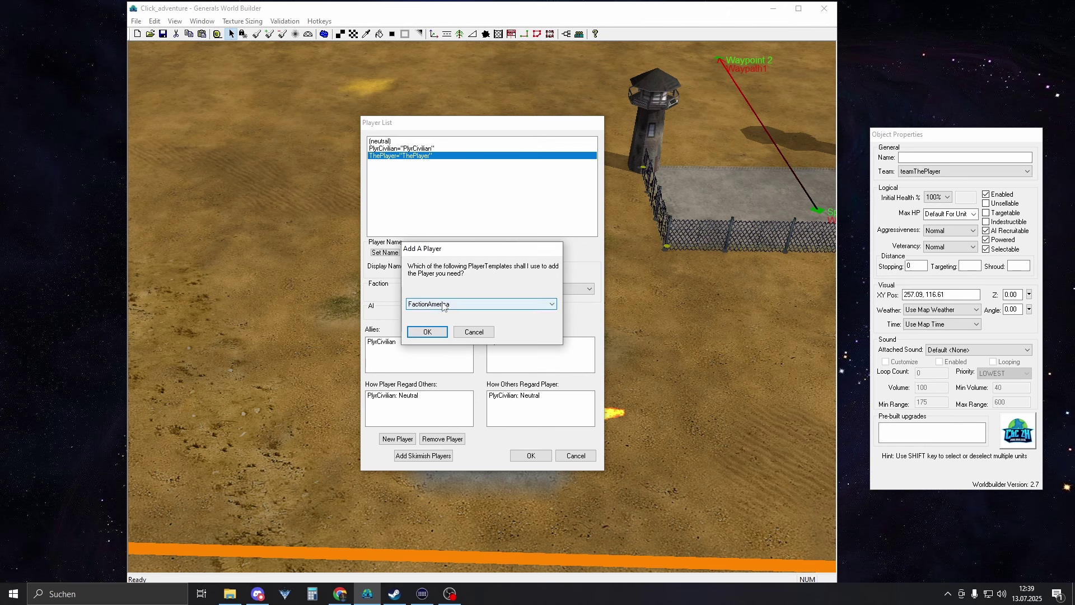
{"action": "left_click", "coordinate": [442, 308]}
{"action": "left_click", "coordinate": [442, 313]}
{"action": "left_click", "coordinate": [424, 331]}
{"action": "double_click", "coordinate": [454, 247]}
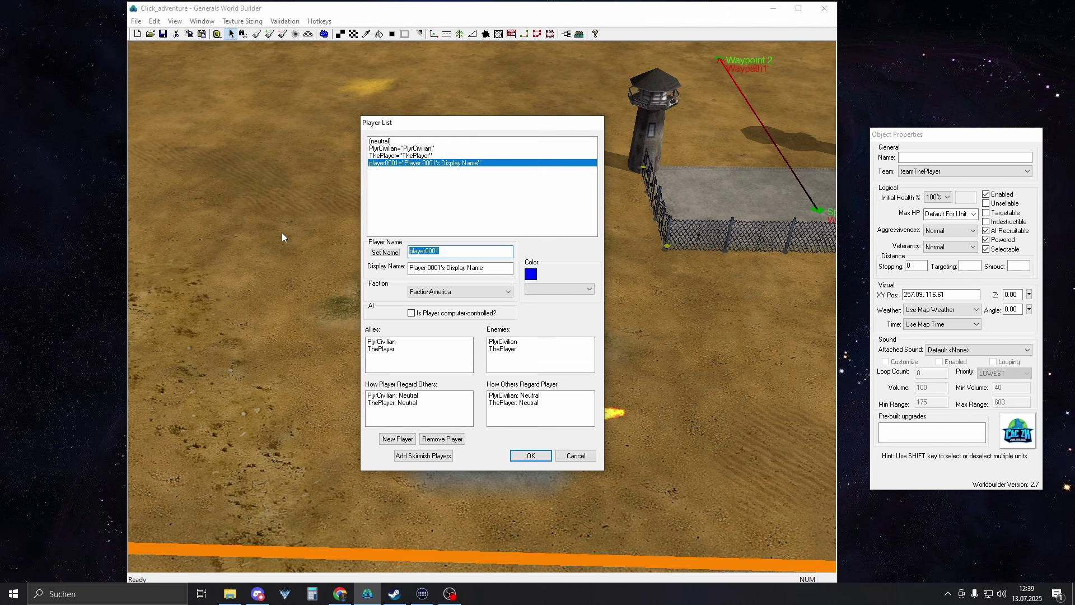
{"action": "type", "text": "Hotdog"}
{"action": "left_click", "coordinate": [379, 254]}
Step: Set the new player's display name to Fries and its color to Pink, and make it computer-controlled
{"action": "left_click_drag", "start_coordinate": [487, 269], "coordinate": [175, 259]}
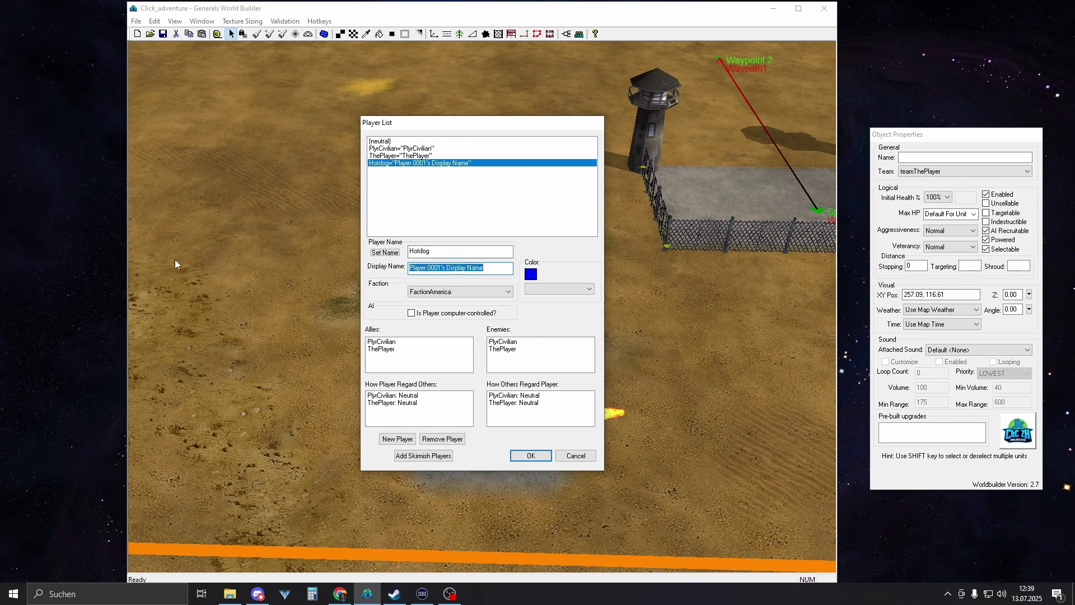
{"action": "type", "text": "Hotdog"}
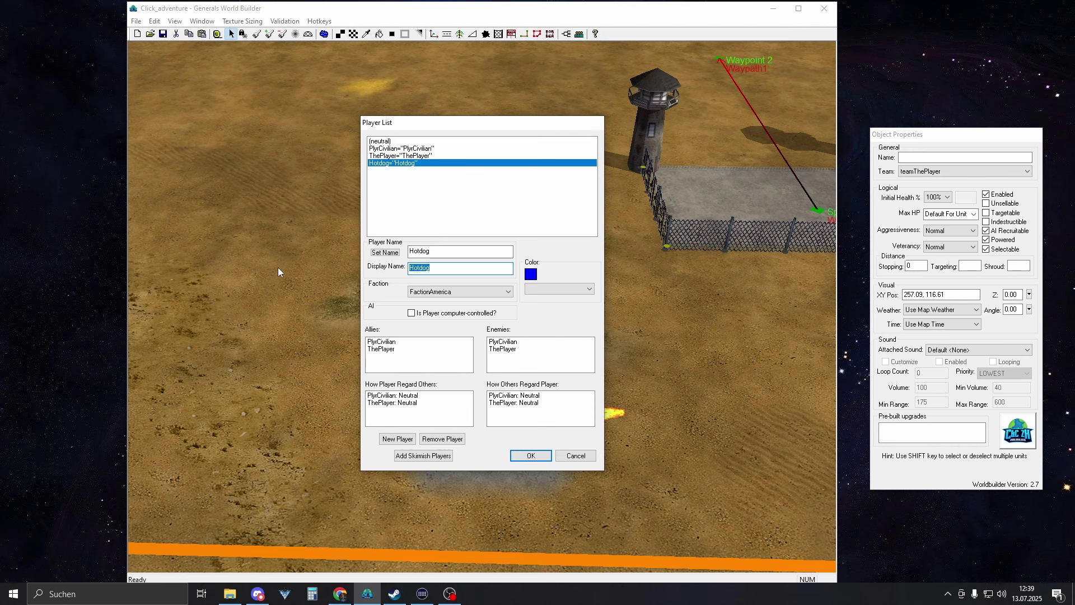
{"action": "type", "text": "Fries"}
{"action": "left_click", "coordinate": [557, 289]}
{"action": "left_click", "coordinate": [544, 351]}
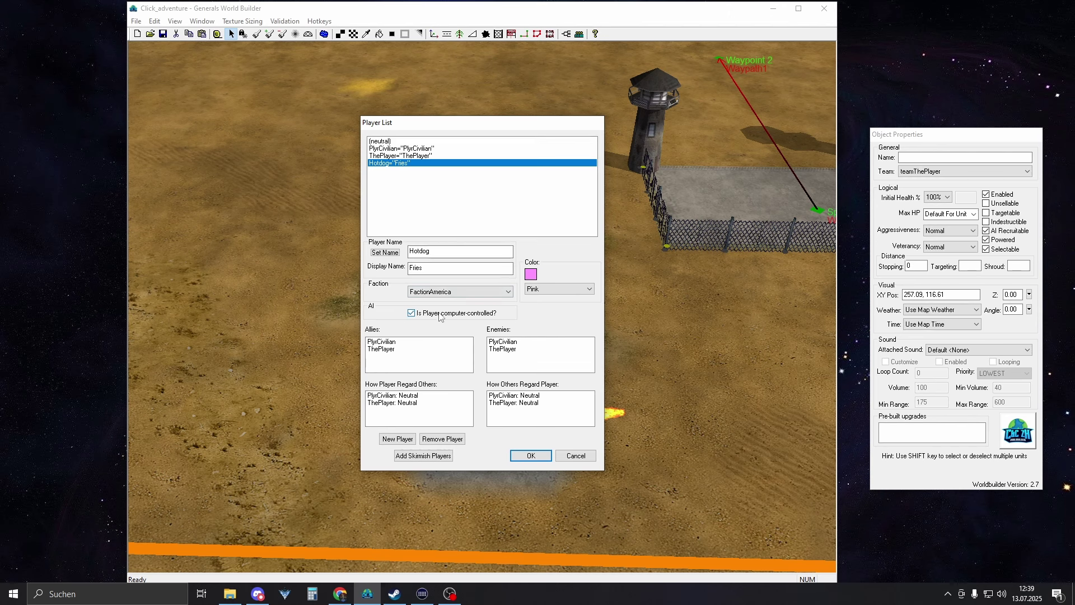
Step: Review ThePlayer's entry in the player list and leave the list without saving any changes
{"action": "left_click", "coordinate": [421, 157]}
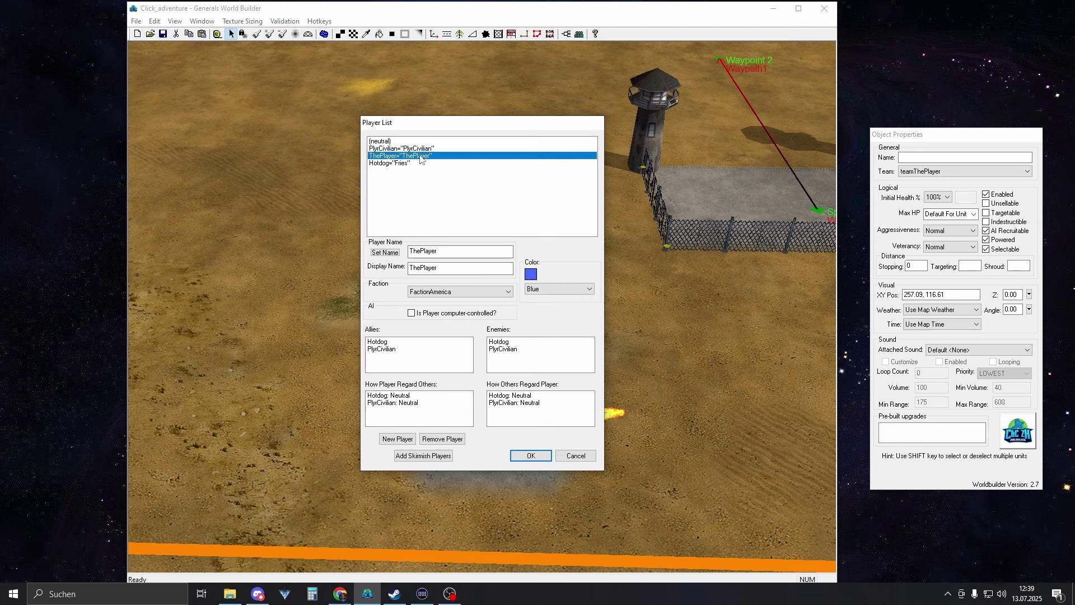
{"action": "left_click", "coordinate": [420, 269]}
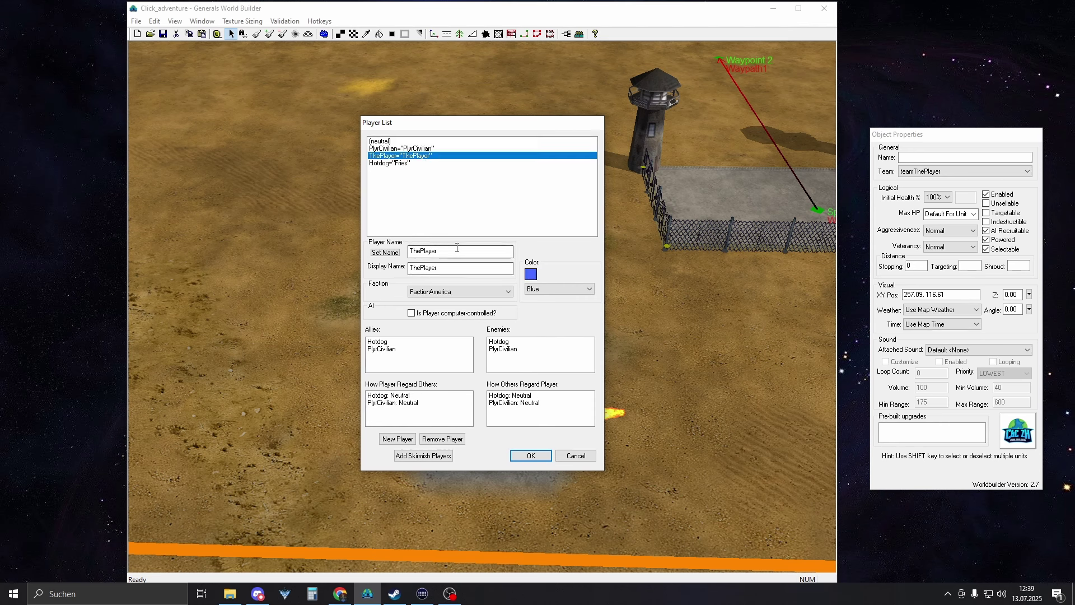
{"action": "left_click", "coordinate": [576, 455]}
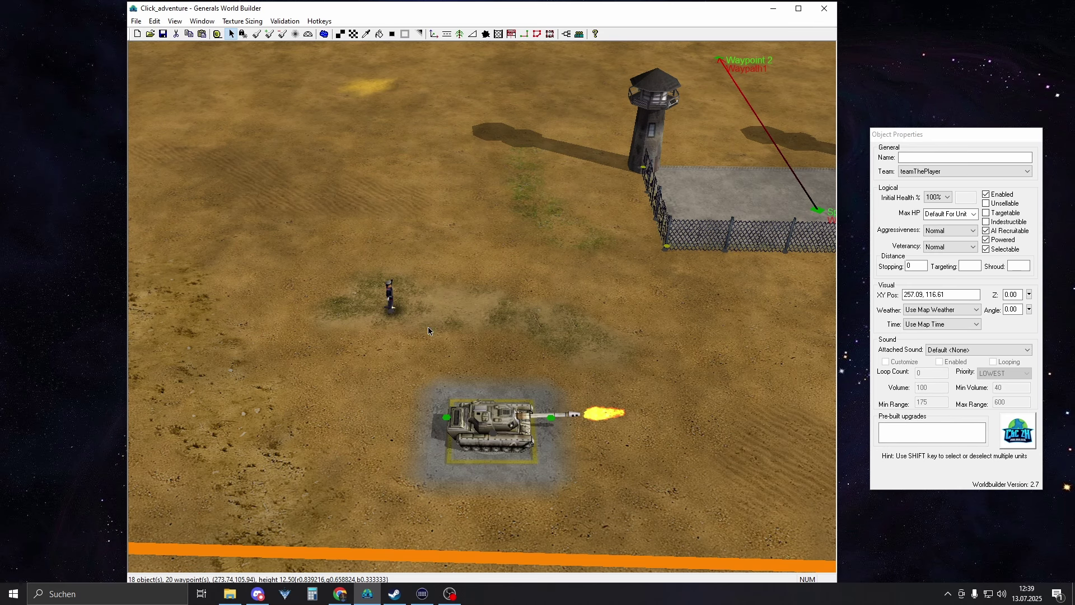
Step: Check the Click_Crusader tank's properties and place another AmericaTankCrusader owned by teamThePlayer beside it
{"action": "scroll", "coordinate": [451, 328], "scroll_direction": "up", "scroll_amount": 5}
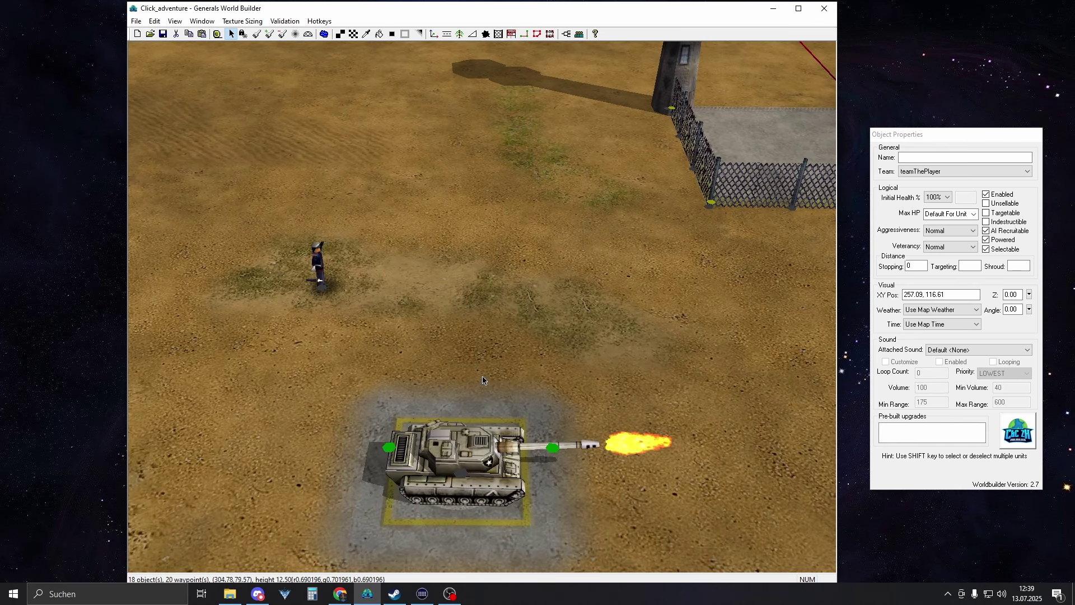
{"action": "left_click", "coordinate": [485, 419]}
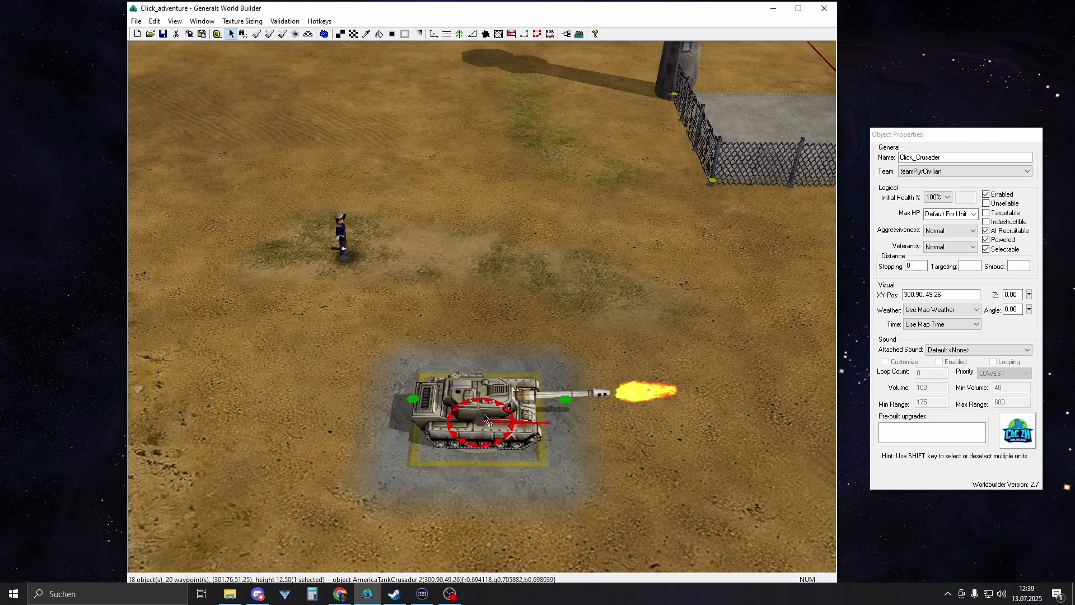
{"action": "left_click", "coordinate": [435, 34]}
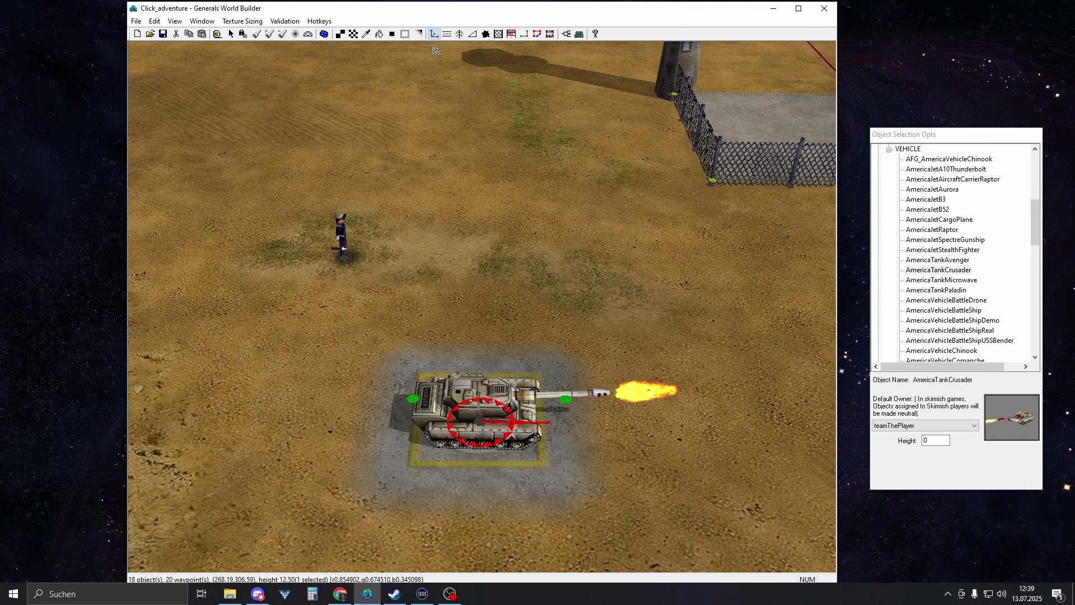
{"action": "left_click", "coordinate": [921, 269]}
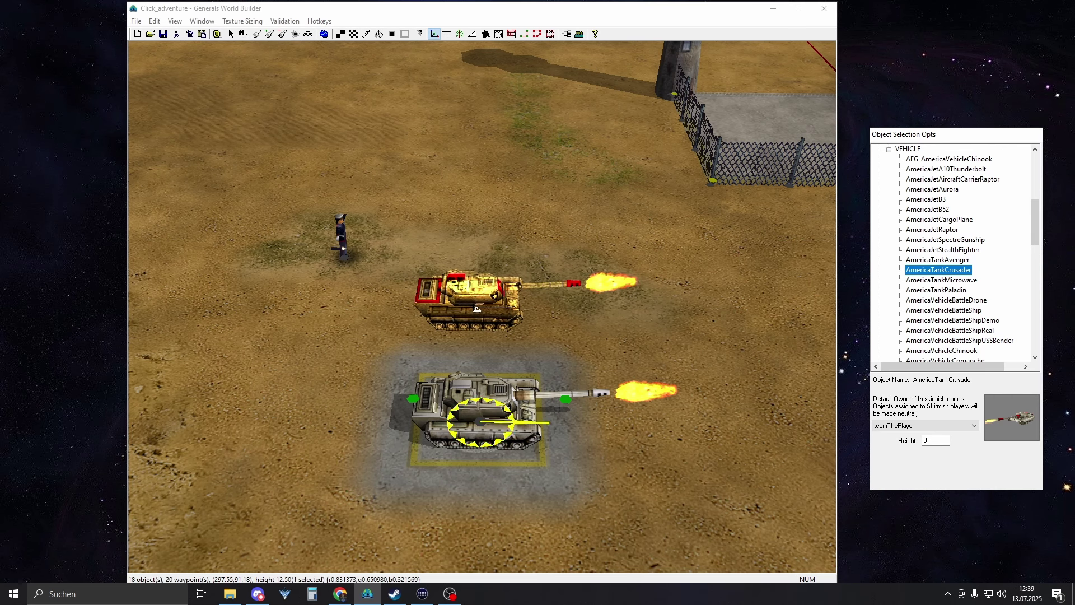
{"action": "left_click", "coordinate": [462, 311]}
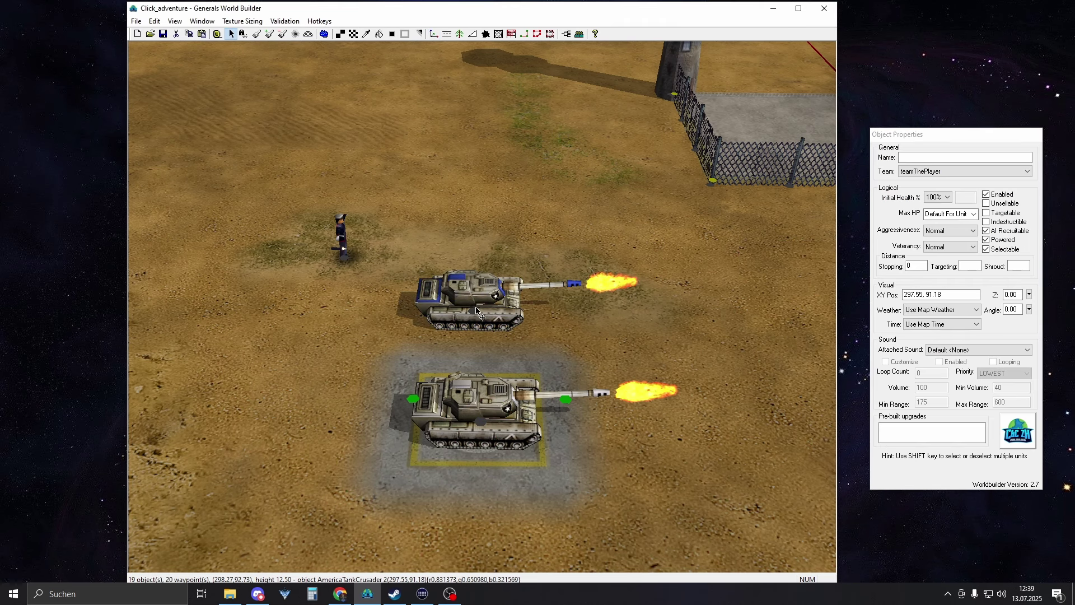
Step: Assign the newly placed Crusader tank to teamPlyrCivilian
{"action": "left_click", "coordinate": [477, 312]}
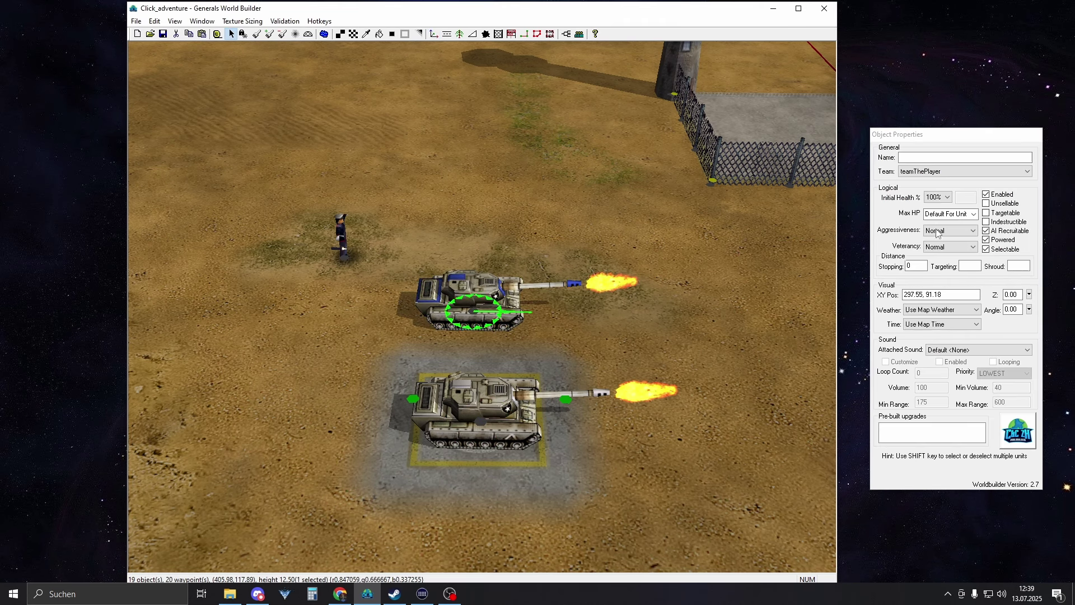
{"action": "left_click", "coordinate": [941, 173]}
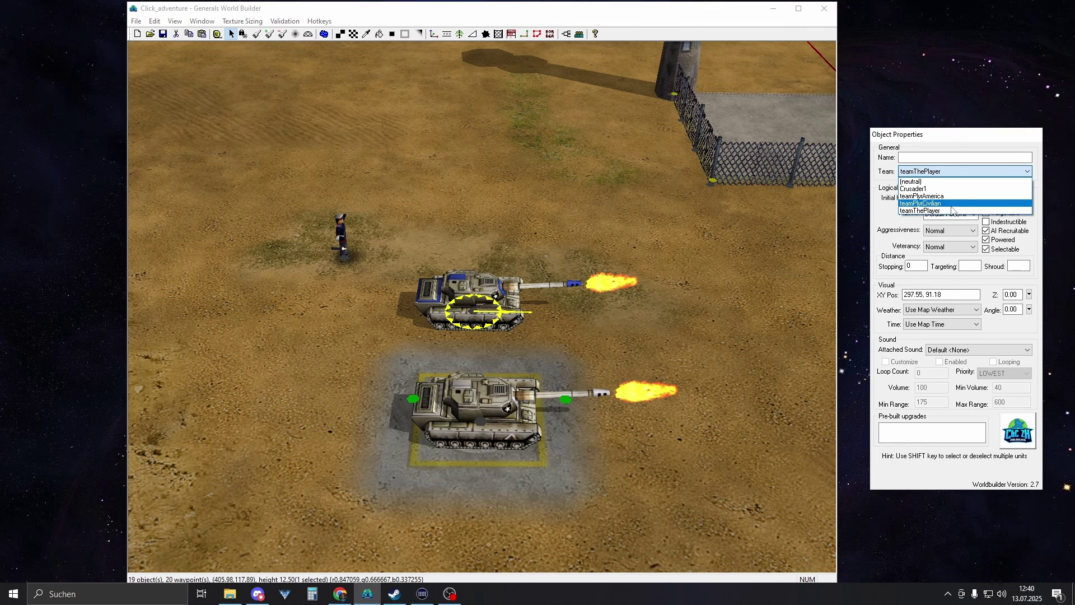
{"action": "left_click", "coordinate": [952, 204]}
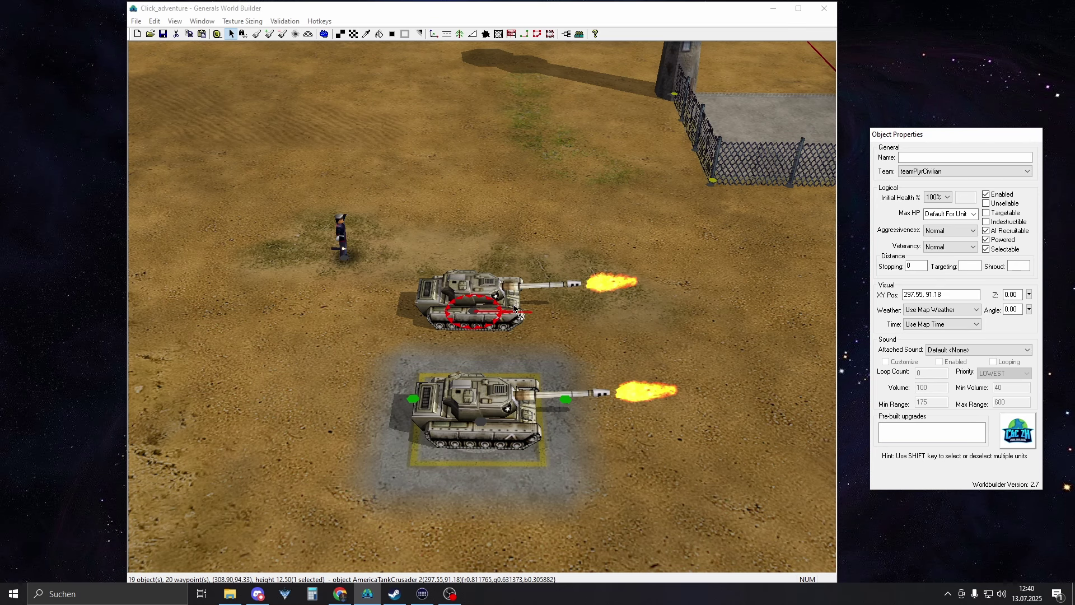
{"action": "scroll", "coordinate": [544, 332], "scroll_direction": "up", "scroll_amount": 2}
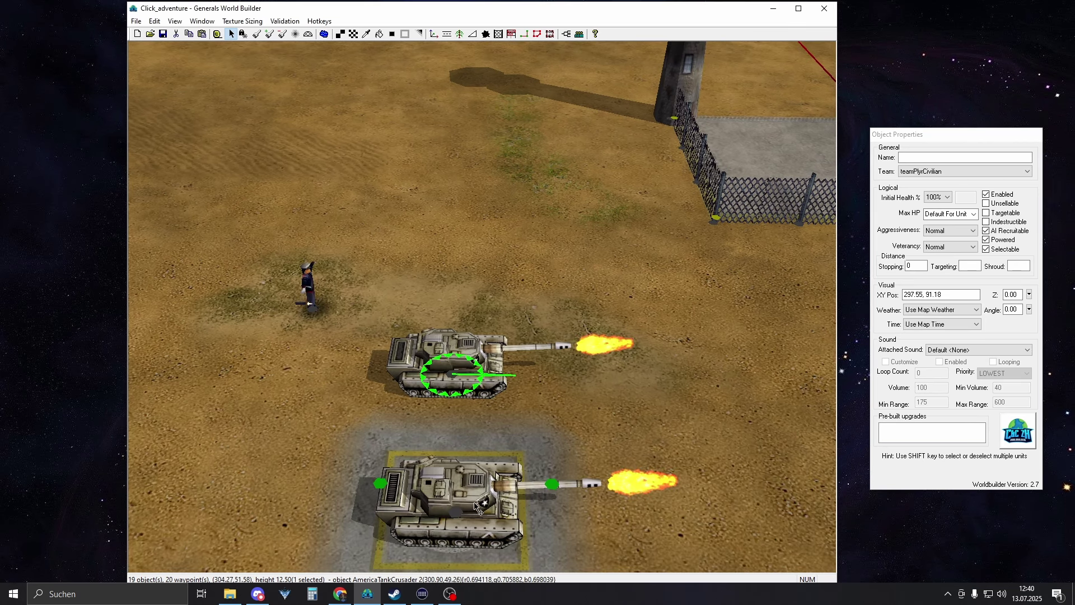
{"action": "left_click", "coordinate": [477, 368]}
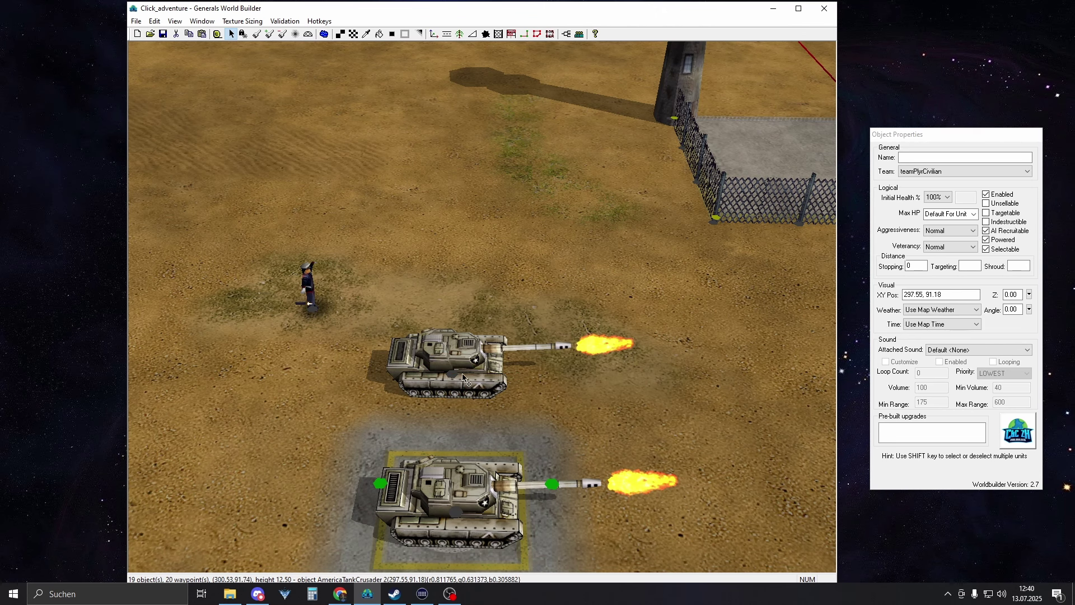
{"action": "left_click", "coordinate": [463, 374]}
Step: Delete the extra Crusader tank standing beside the concrete pad
{"action": "right_click_drag", "start_coordinate": [595, 272], "coordinate": [564, 369]}
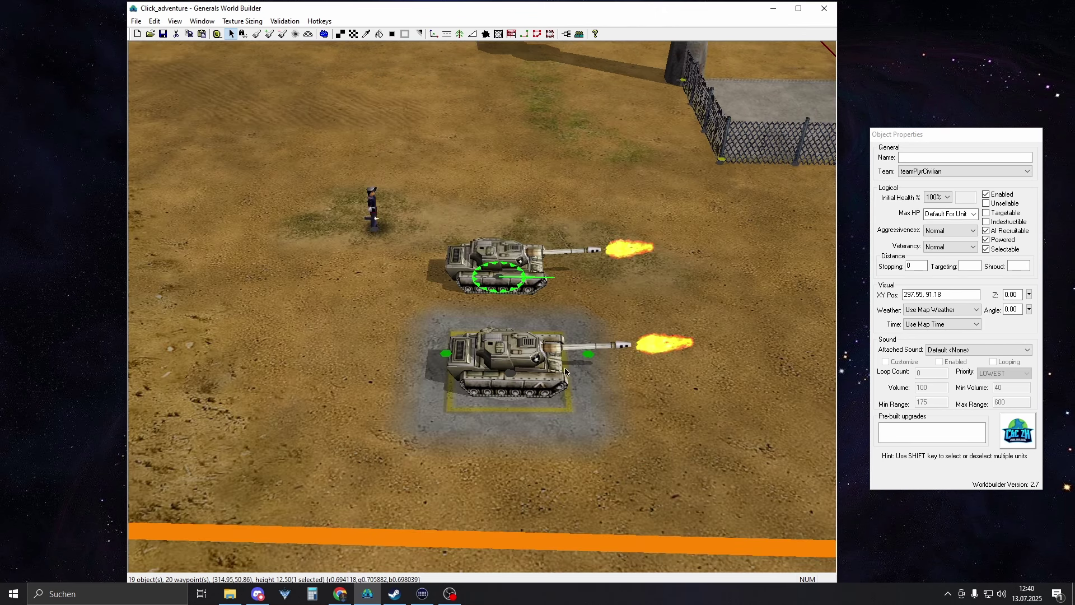
{"action": "left_click", "coordinate": [502, 276]}
{"action": "key", "text": "Delete"}
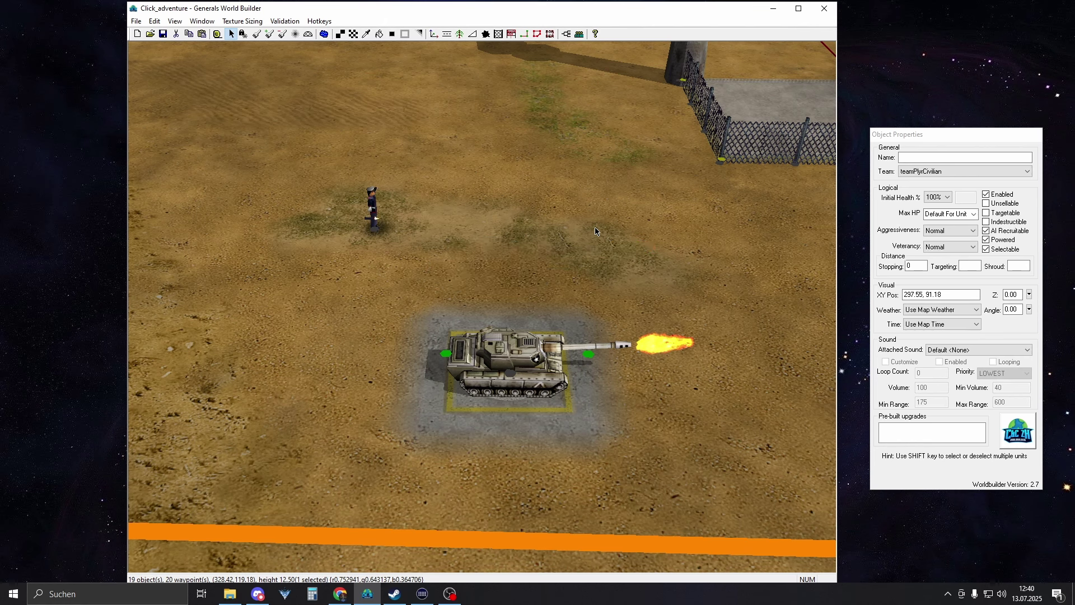
Step: Inspect the name and team of the Crusader tank on the concrete pad, then deselect it
{"action": "left_click", "coordinate": [543, 334]}
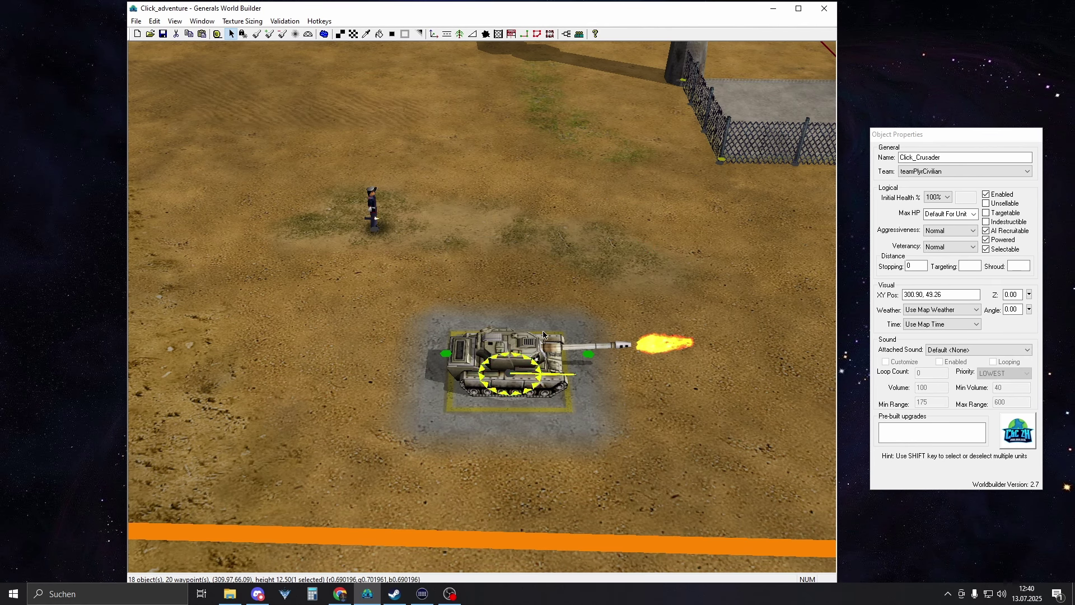
{"action": "left_click_drag", "start_coordinate": [942, 157], "coordinate": [898, 157]}
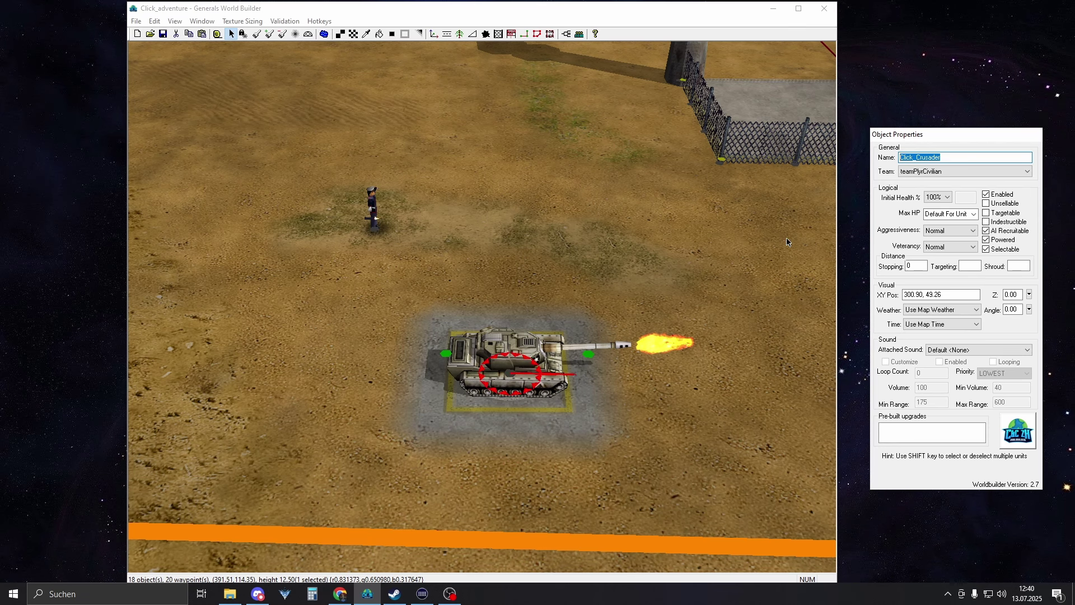
{"action": "left_click", "coordinate": [522, 238]}
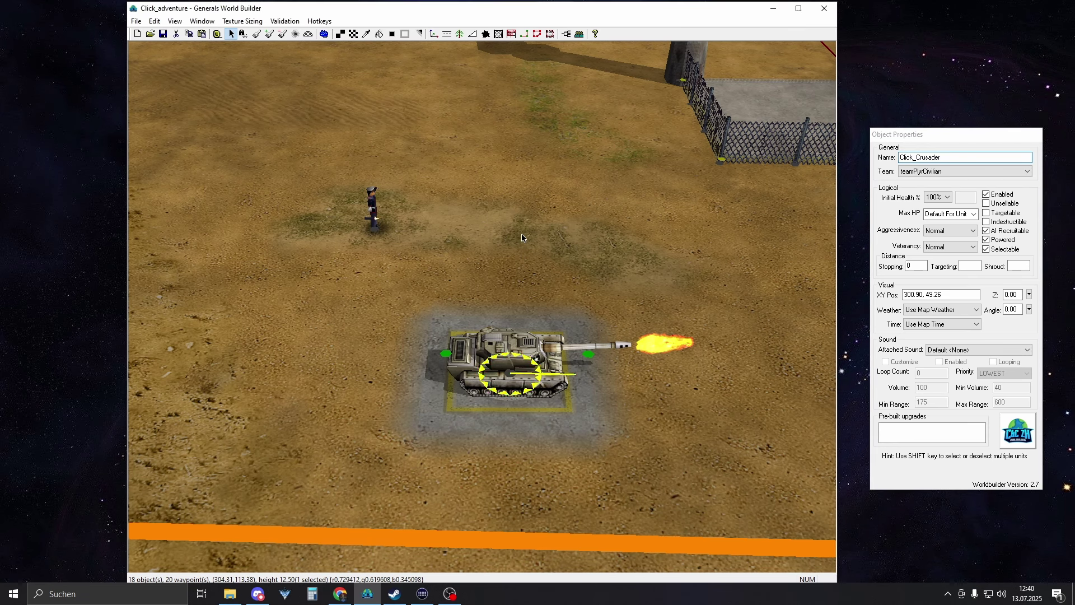
{"action": "right_click_drag", "start_coordinate": [522, 238], "coordinate": [614, 220]}
{"action": "left_click", "coordinate": [614, 219]}
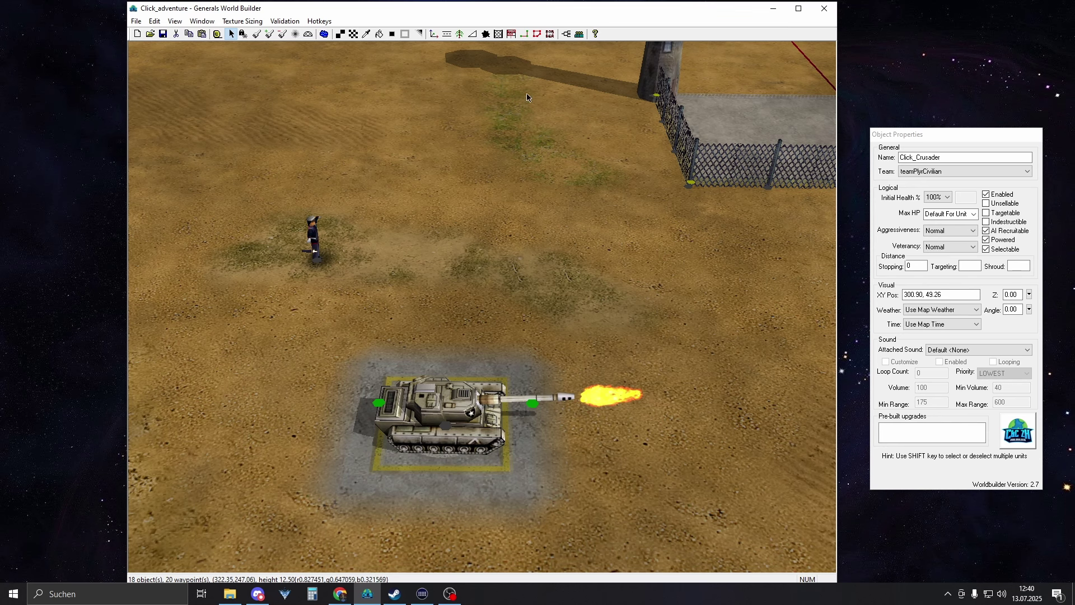
Step: Add a new team for ThePlayer in the Team Builder and set its first unit's minimum and maximum to 1
{"action": "left_click", "coordinate": [578, 37]}
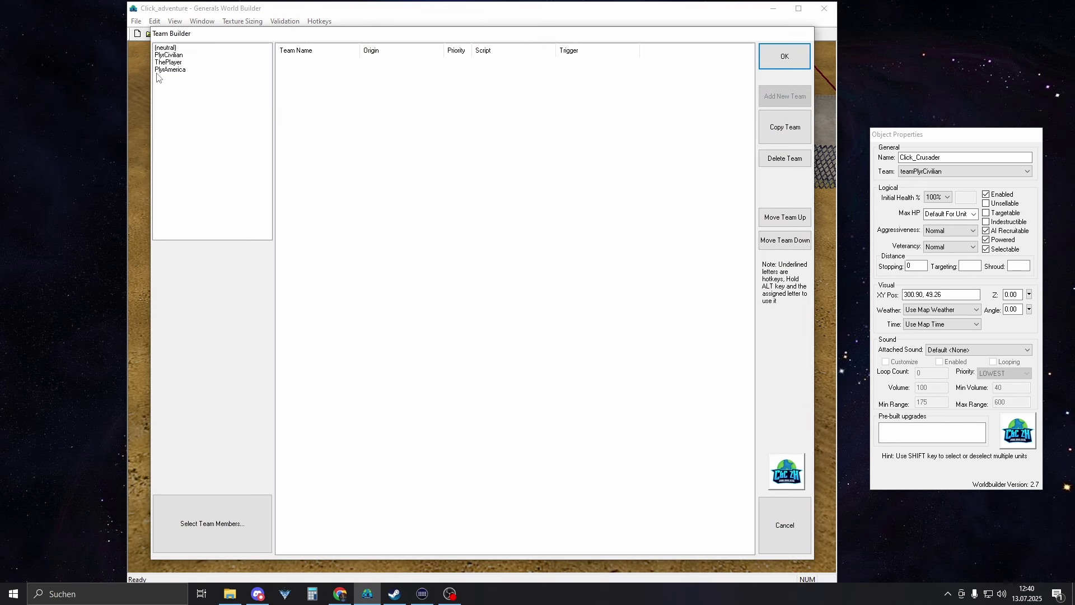
{"action": "left_click", "coordinate": [161, 70]}
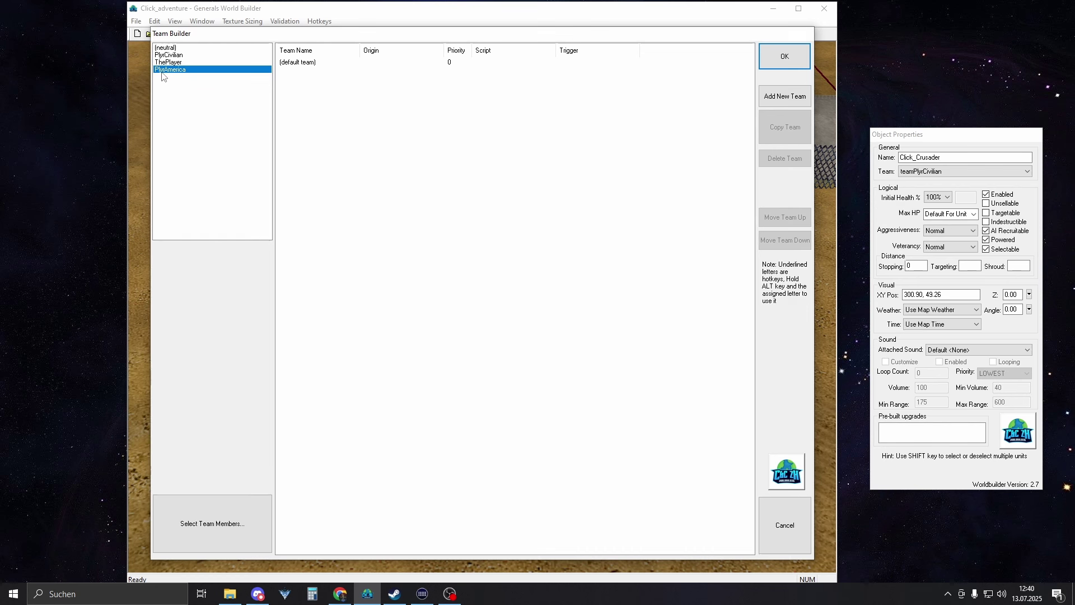
{"action": "left_click", "coordinate": [185, 63]}
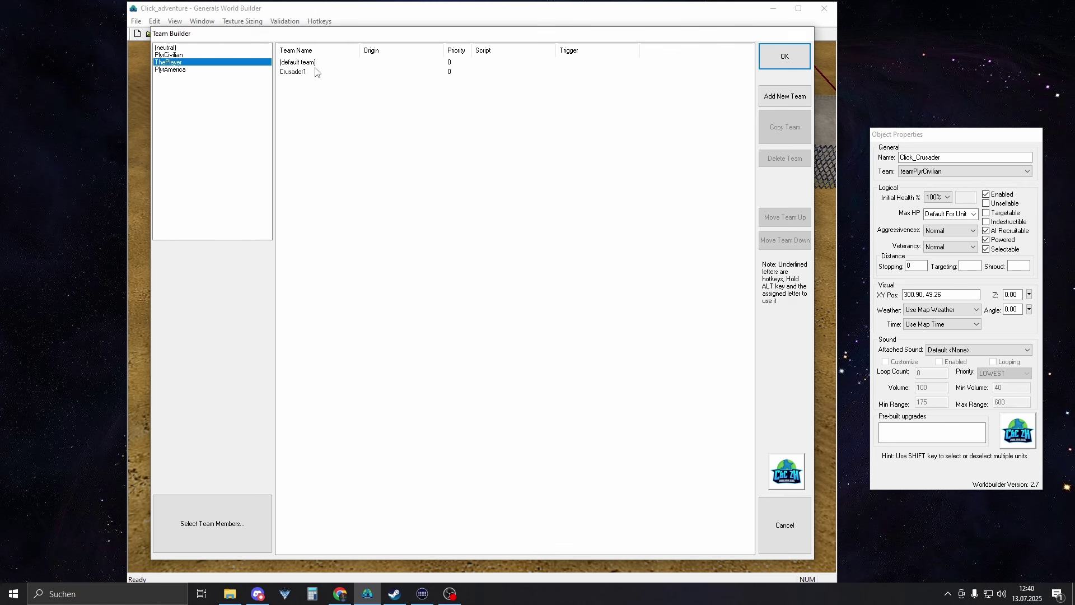
{"action": "left_click", "coordinate": [786, 98]}
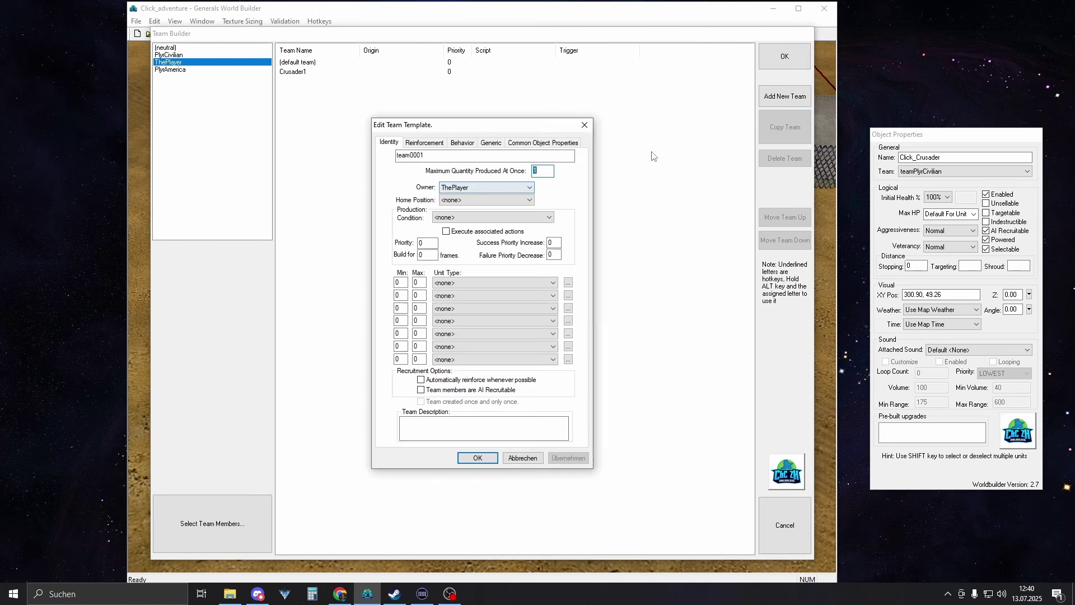
{"action": "key", "text": "shift+Tab"}
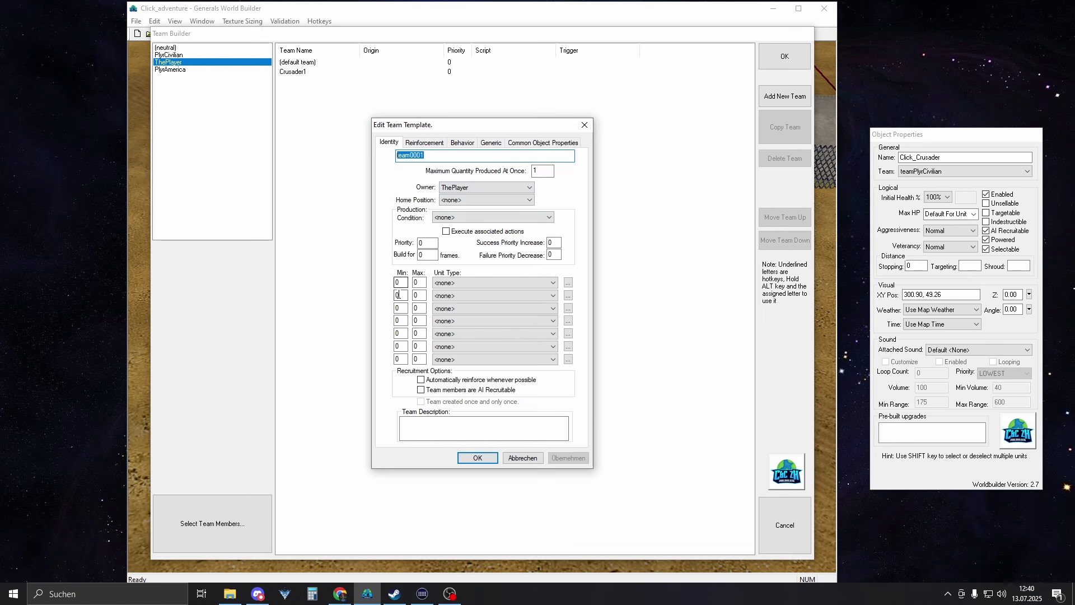
{"action": "double_click", "coordinate": [399, 282]}
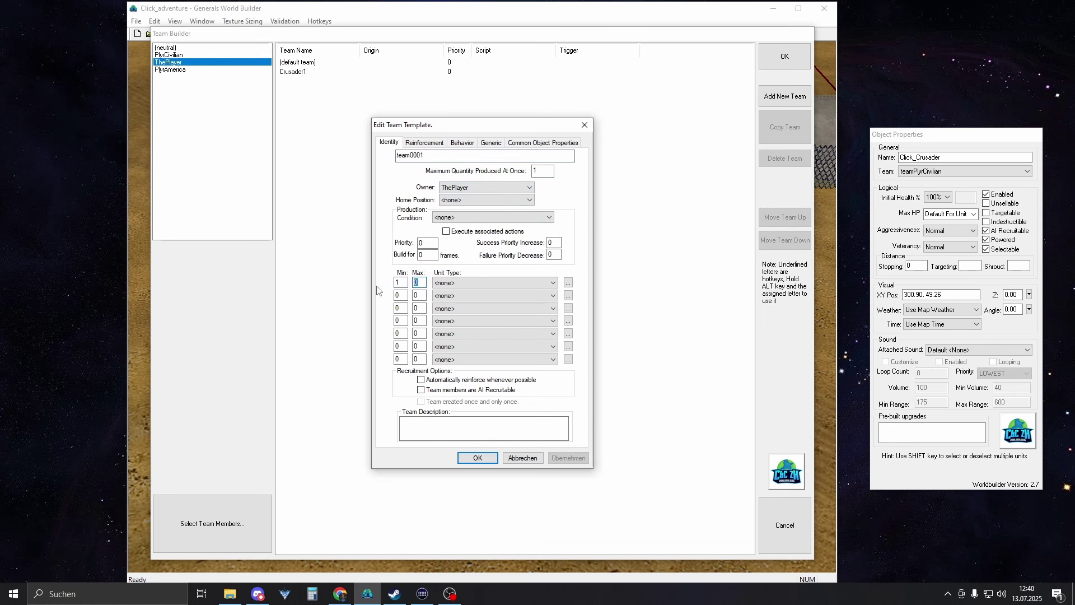
Step: Set the new team's first unit type to AmericaTankCrusader from the America vehicles and confirm the team
{"action": "left_click", "coordinate": [568, 282]}
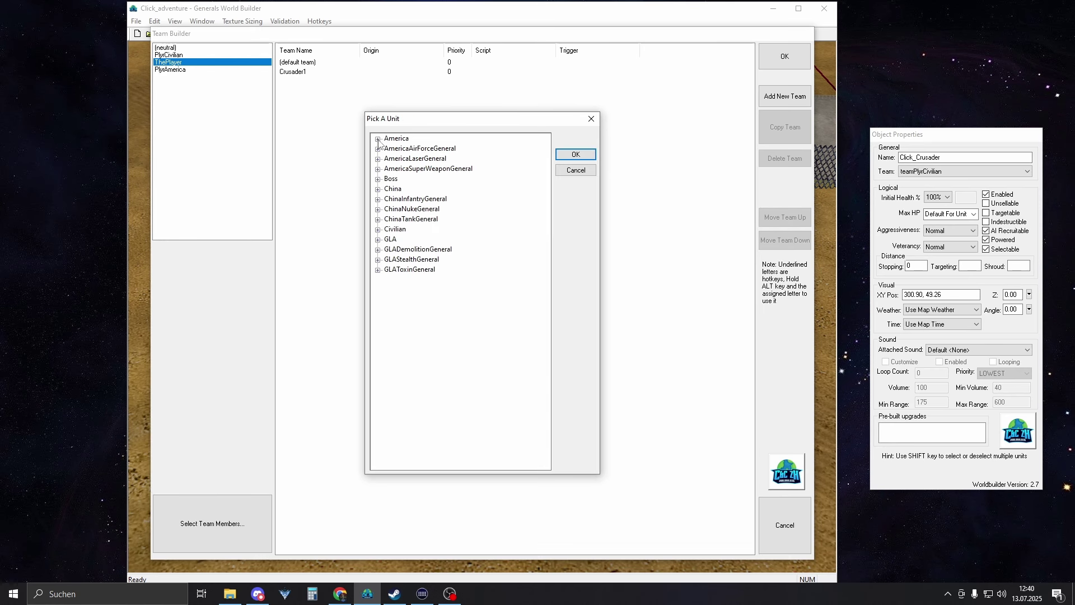
{"action": "left_click", "coordinate": [378, 139]}
{"action": "left_click", "coordinate": [388, 148]}
{"action": "left_click", "coordinate": [388, 148]}
{"action": "left_click", "coordinate": [388, 158]}
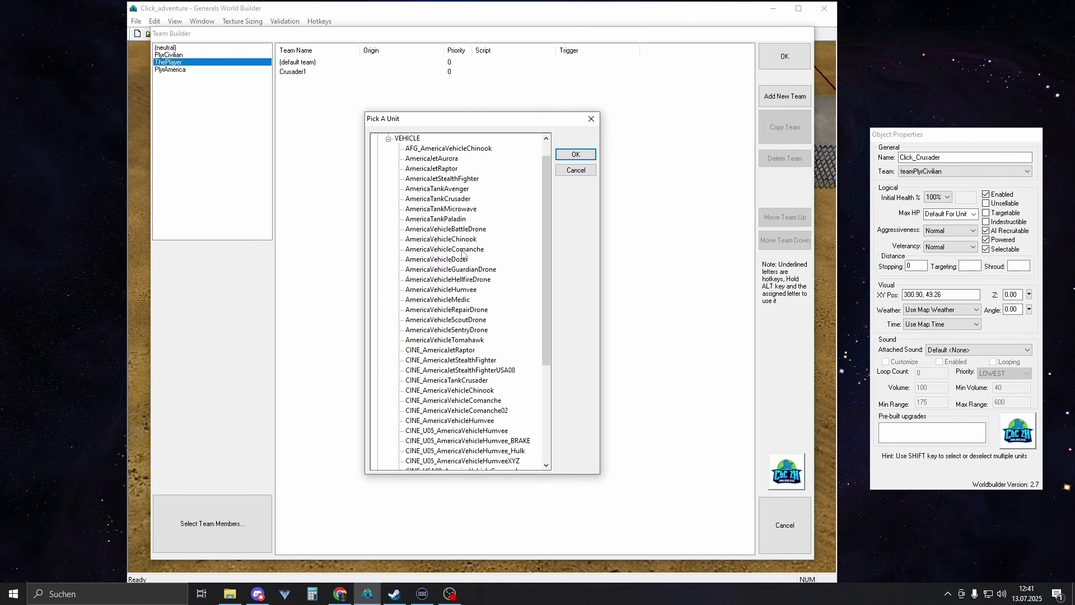
{"action": "left_click", "coordinate": [466, 200]}
{"action": "left_click", "coordinate": [576, 155]}
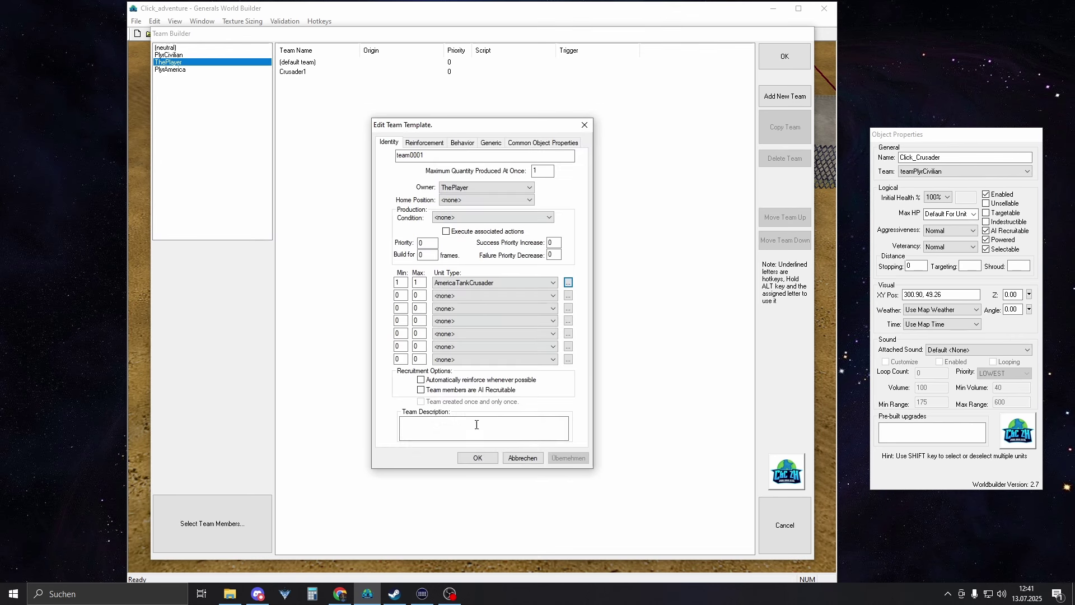
{"action": "left_click", "coordinate": [486, 458]}
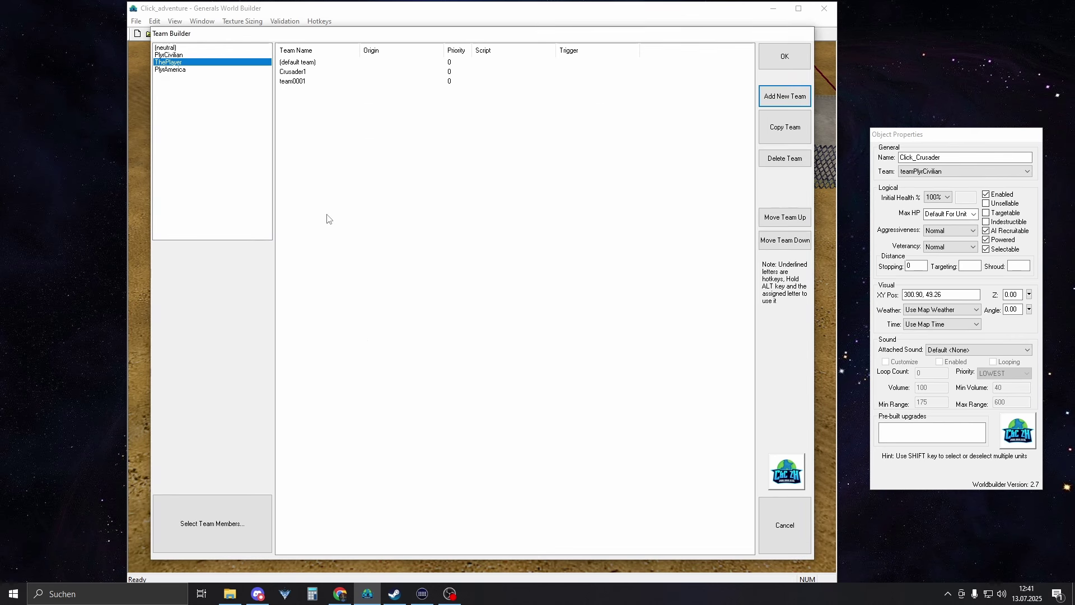
Step: Review the existing Crusader1 team's template settings and close the Team Builder
{"action": "double_click", "coordinate": [293, 72]}
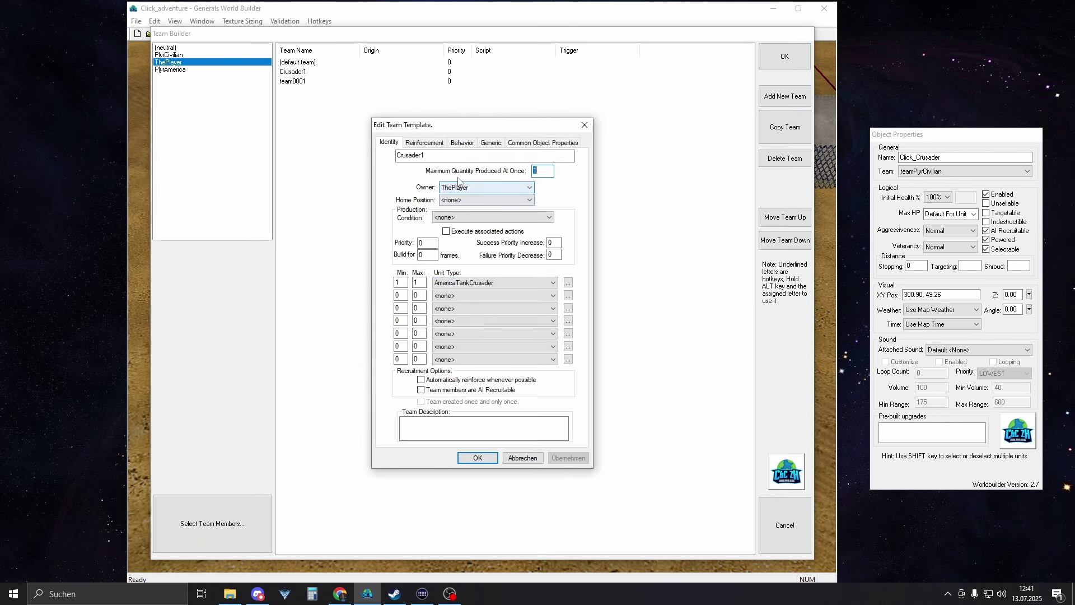
{"action": "left_click", "coordinate": [477, 458]}
{"action": "key", "text": "Return"}
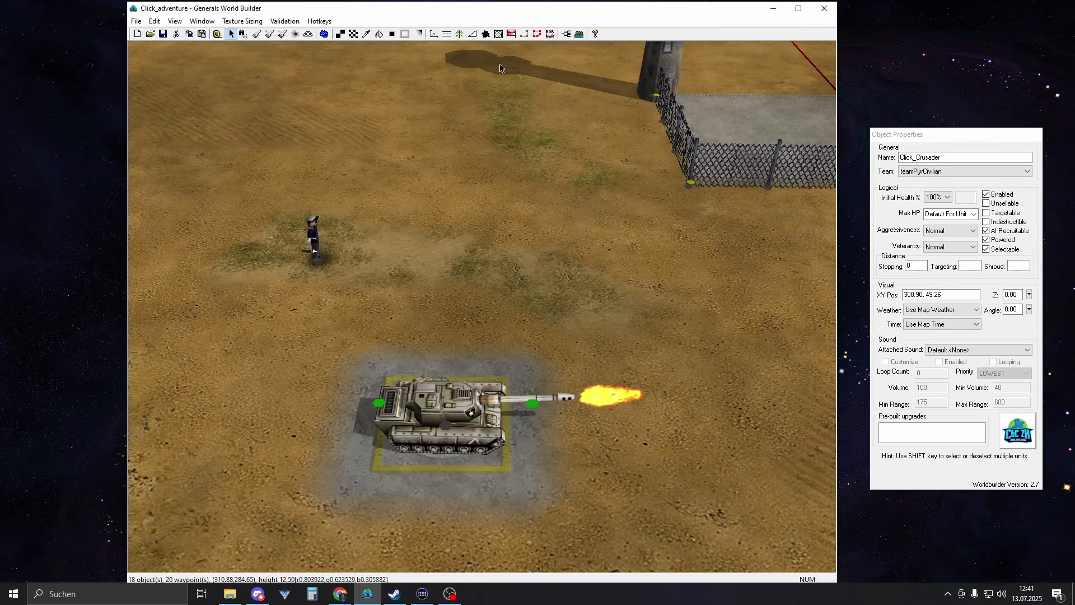
Step: Examine the name and path label of the Spawn_1 waypoint in the fenced concrete yard
{"action": "left_click", "coordinate": [567, 35]}
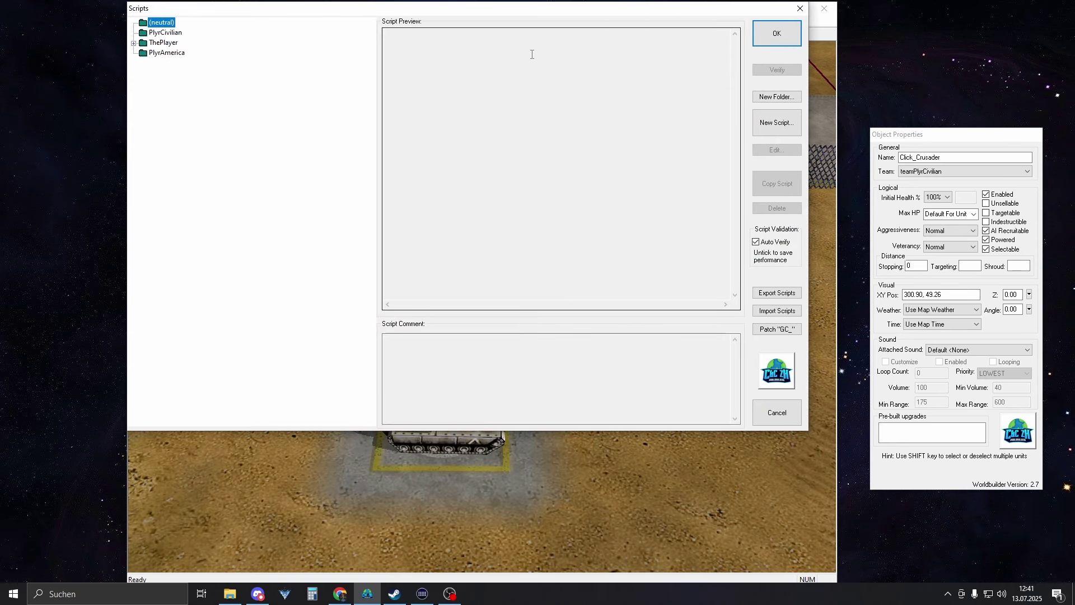
{"action": "left_click", "coordinate": [777, 34]}
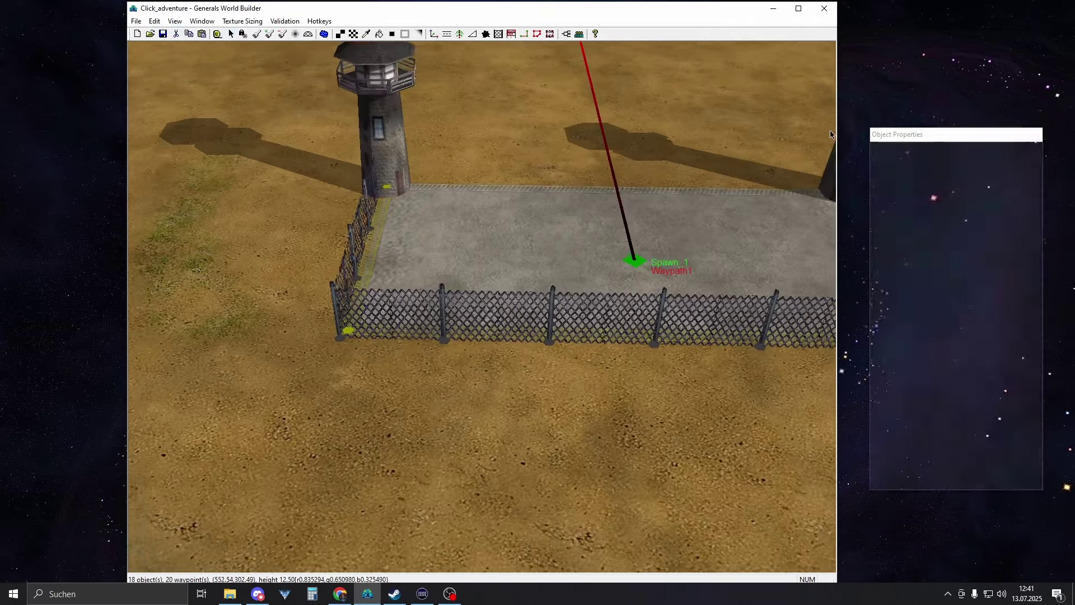
{"action": "scroll", "coordinate": [522, 320], "scroll_direction": "down", "scroll_amount": 1}
{"action": "scroll", "coordinate": [486, 374], "scroll_direction": "up", "scroll_amount": 5}
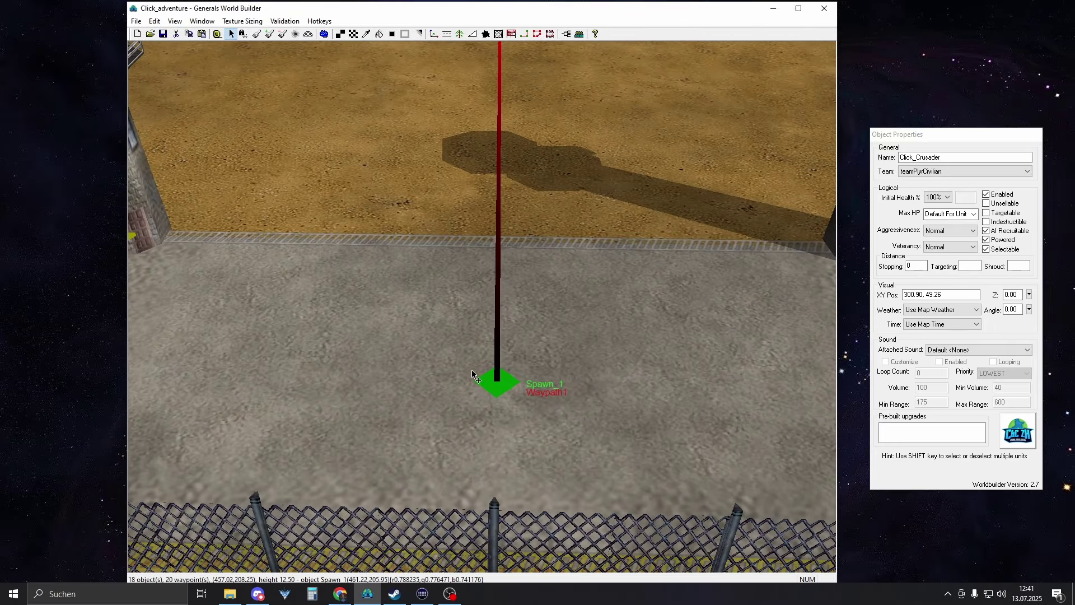
{"action": "left_click", "coordinate": [502, 395]}
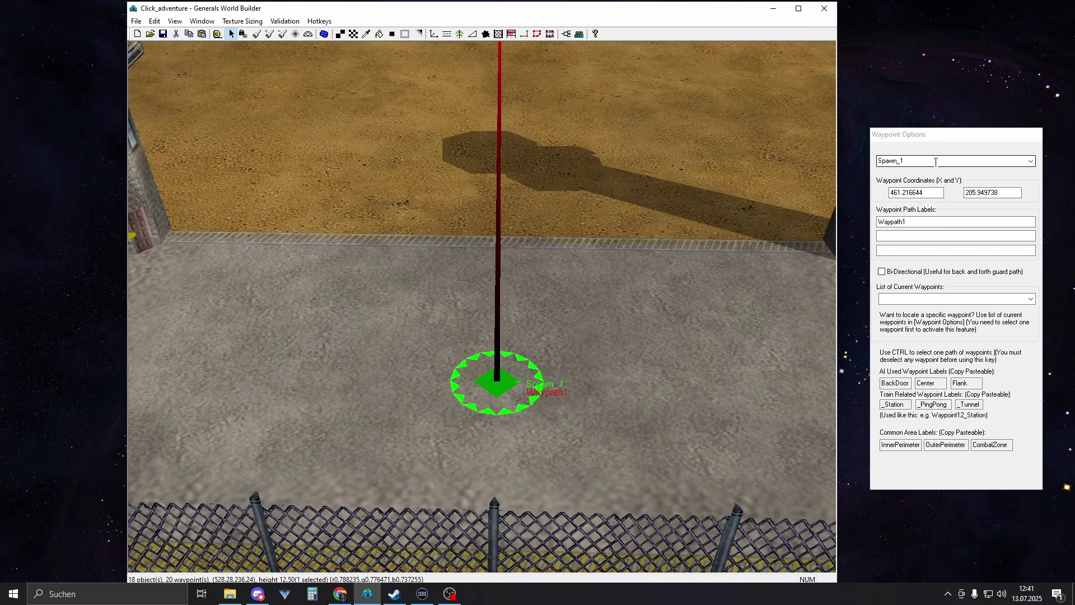
Step: Place an additional waypoint on the concrete yard near Spawn_1
{"action": "left_click", "coordinate": [524, 33]}
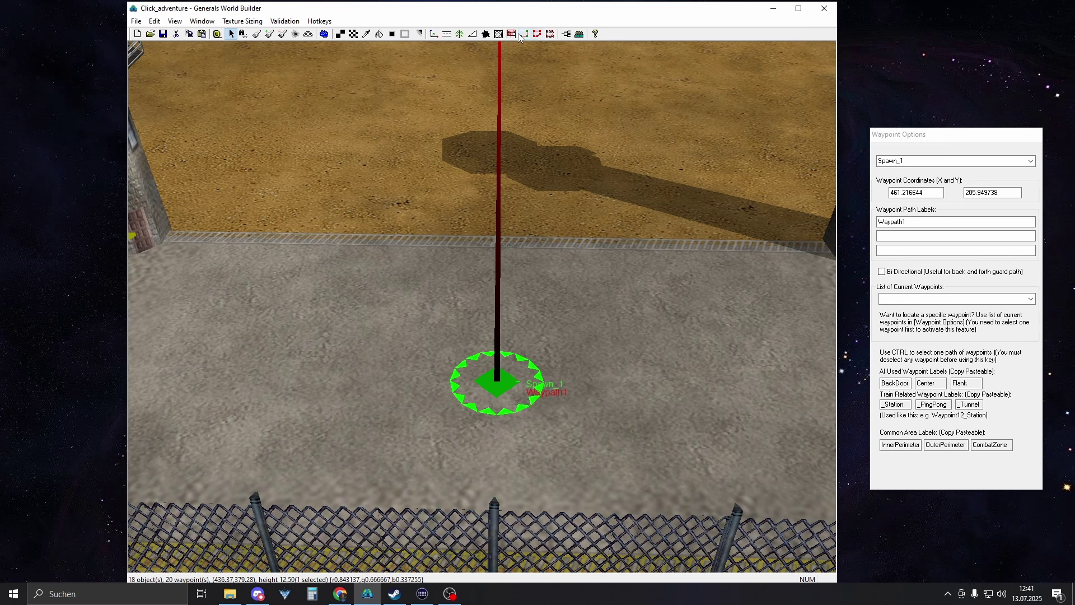
{"action": "left_click", "coordinate": [343, 298]}
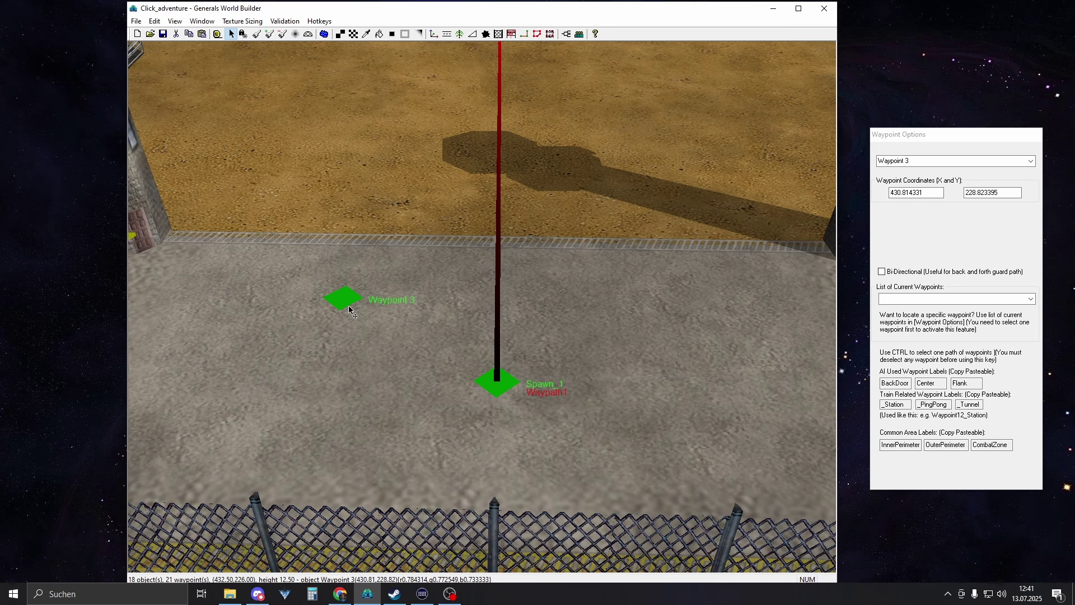
{"action": "right_click", "coordinate": [491, 333]}
{"action": "right_click_drag", "start_coordinate": [516, 335], "coordinate": [591, 441]}
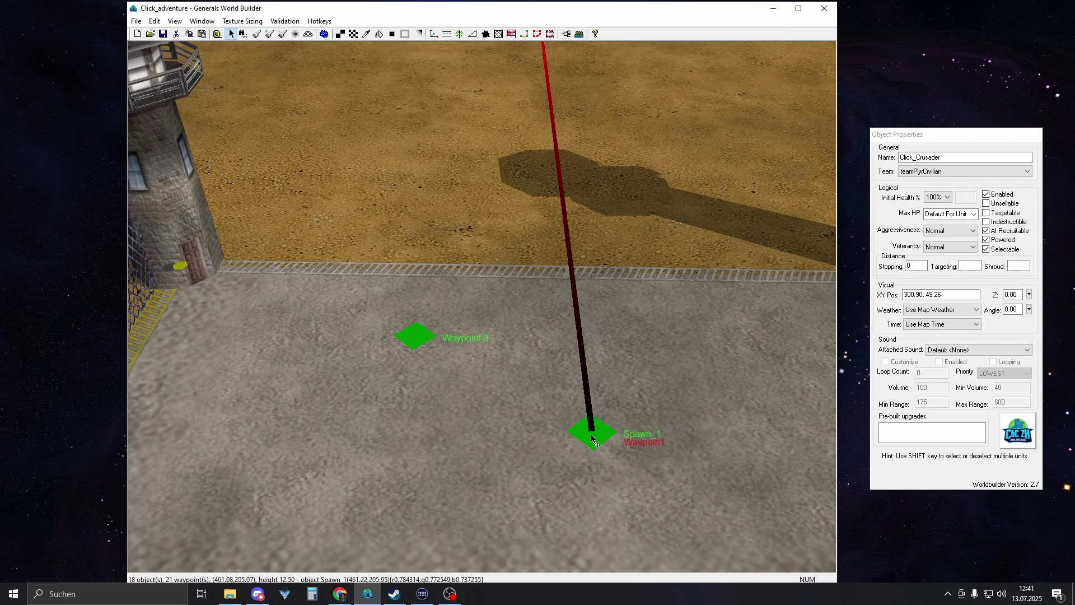
Step: Delete the extra waypoint beside Spawn_1
{"action": "left_click", "coordinate": [592, 440]}
{"action": "left_click", "coordinate": [442, 344]}
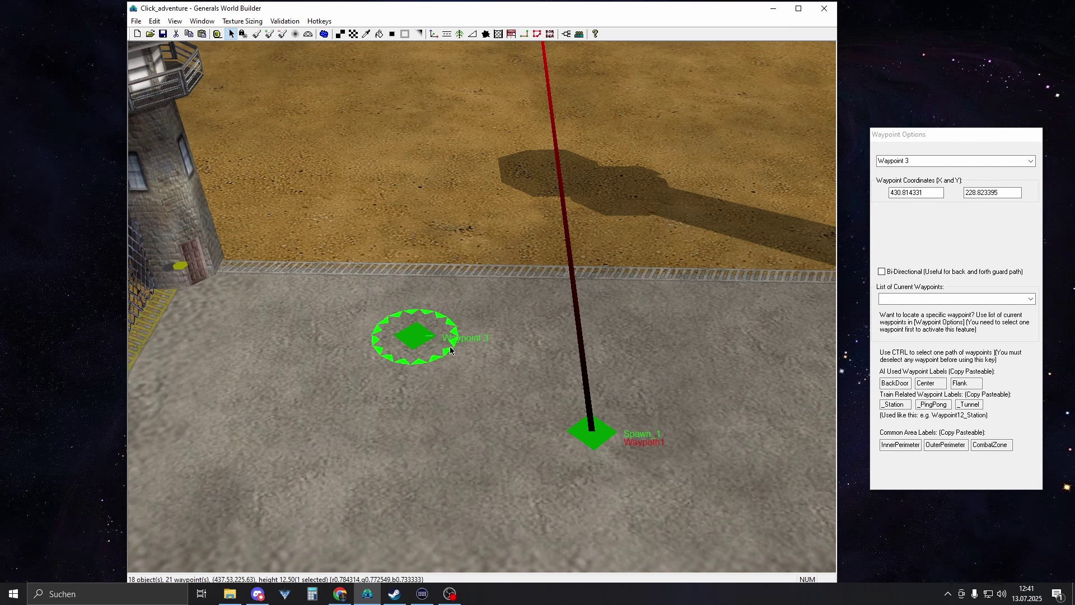
{"action": "key", "text": "Delete"}
Step: Reselect the Spawn_1 waypoint and view its path leading out of the fenced yard to Waypoint 2
{"action": "left_click", "coordinate": [587, 431]}
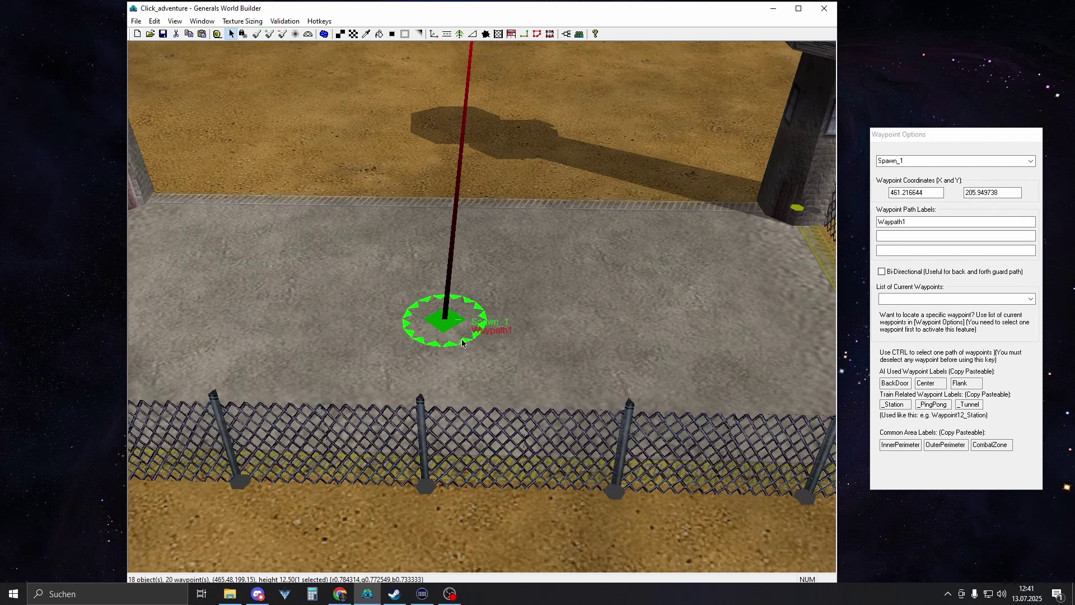
{"action": "right_click_drag", "start_coordinate": [356, 297], "coordinate": [449, 312]}
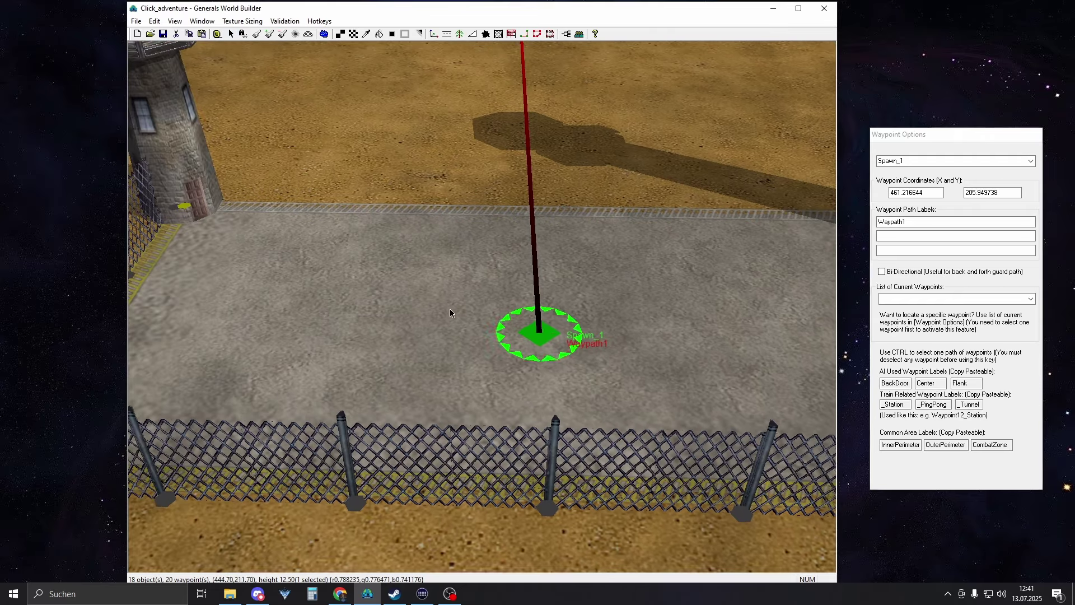
{"action": "scroll", "coordinate": [487, 358], "scroll_direction": "down", "scroll_amount": 5}
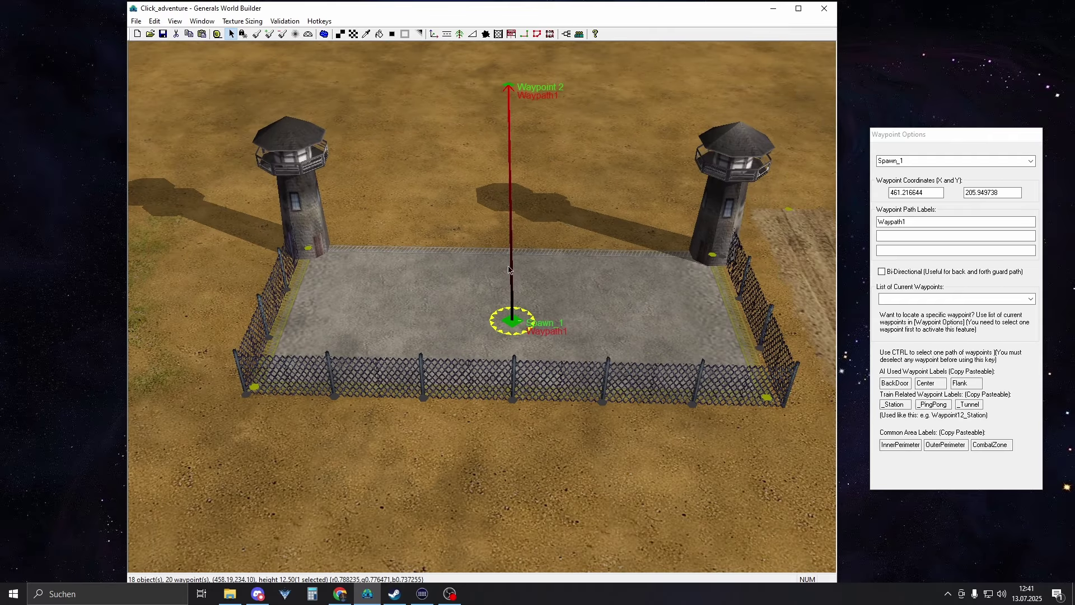
Step: Open the map scripts and locate the spawn Crusader folder under ThePlayer
{"action": "left_click", "coordinate": [566, 35]}
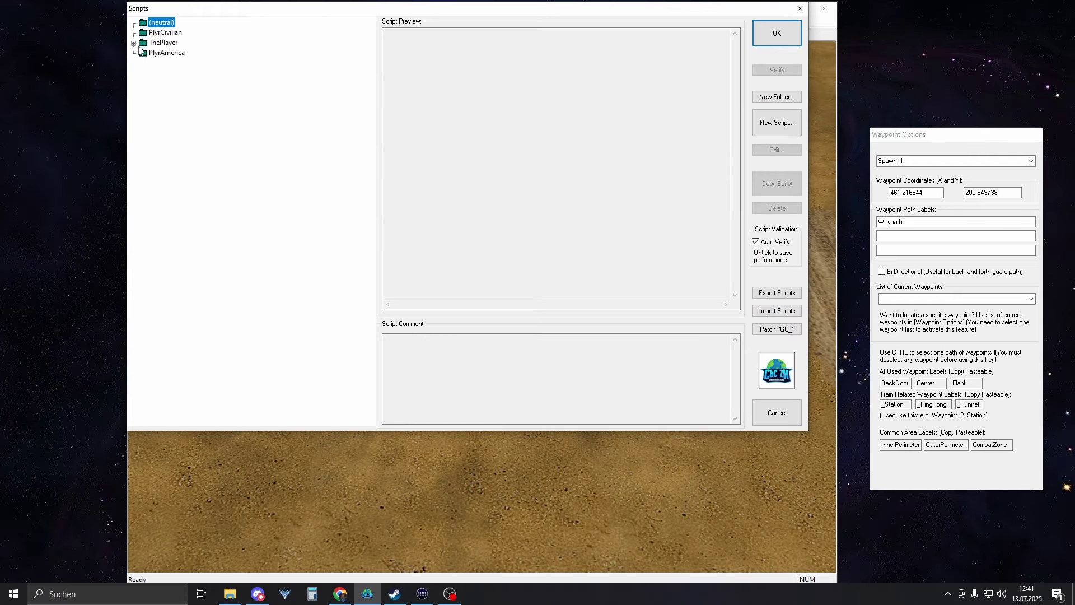
{"action": "left_click", "coordinate": [171, 45]}
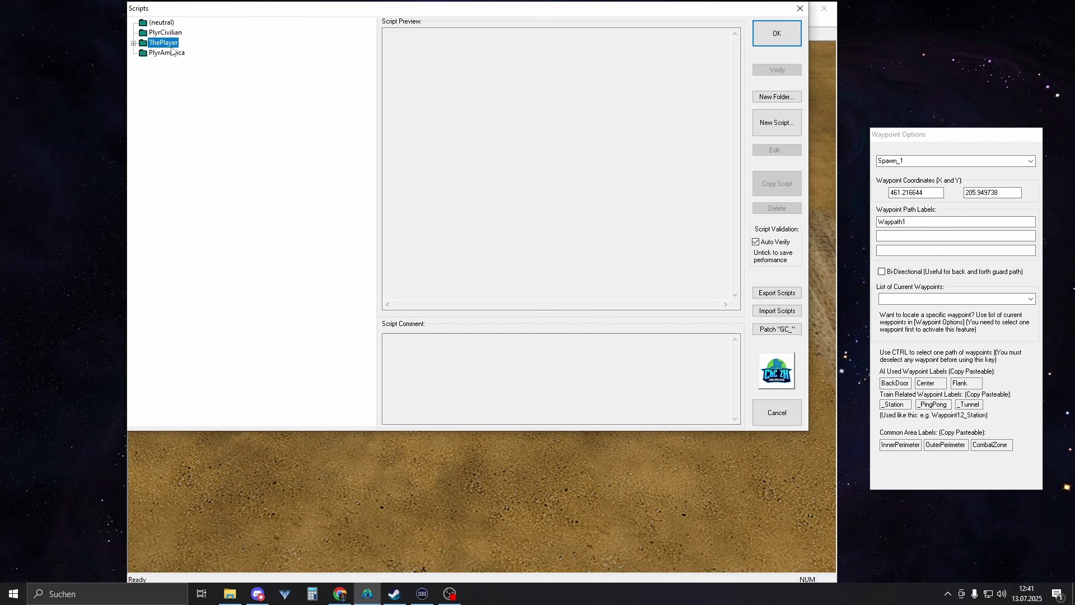
{"action": "left_click", "coordinate": [134, 44]}
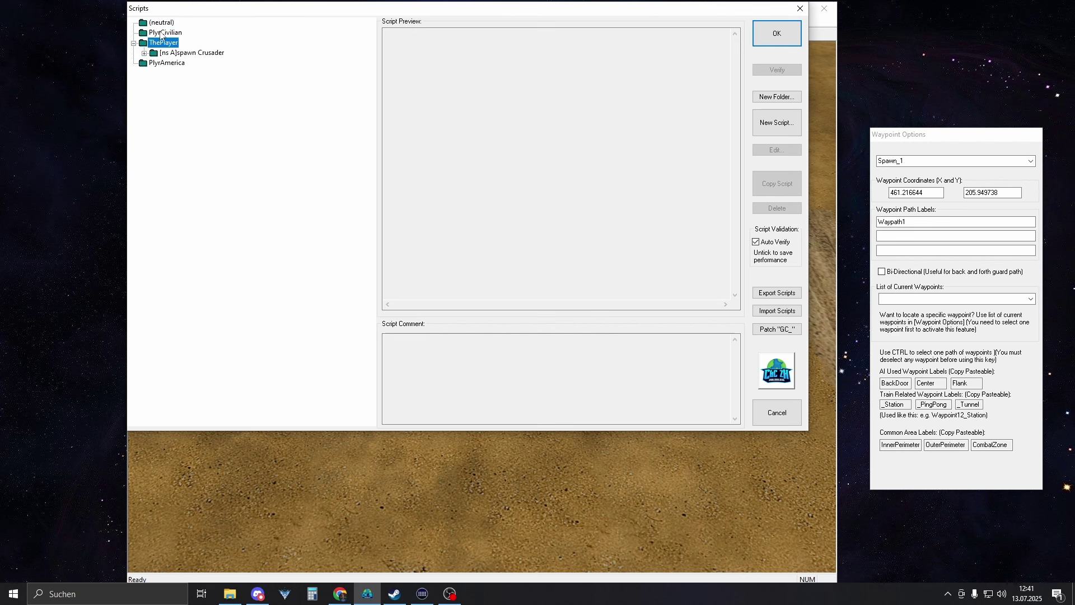
{"action": "left_click", "coordinate": [183, 54]}
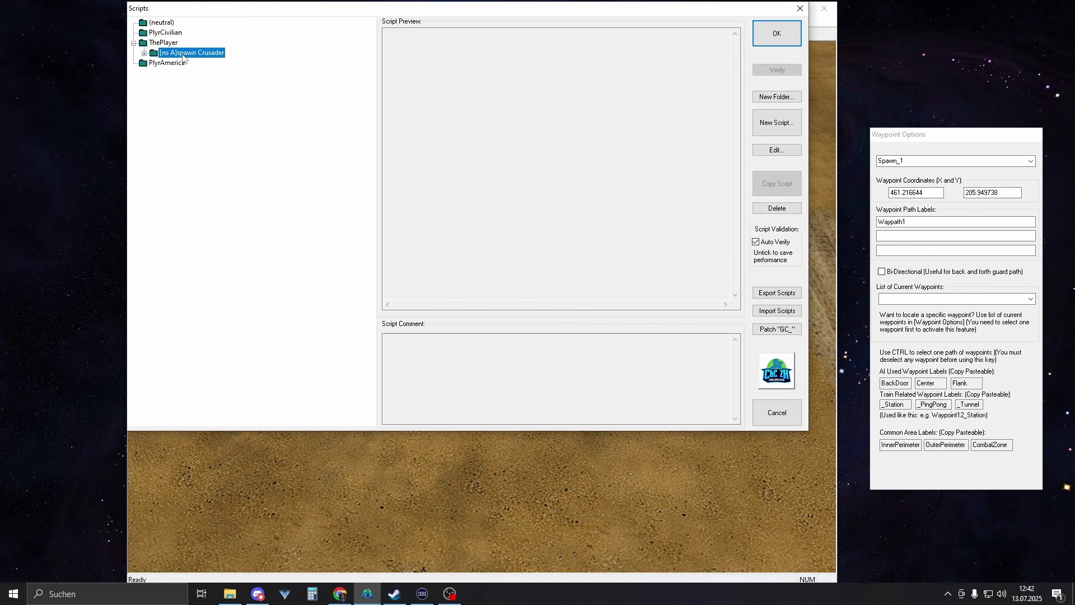
Step: Move the Crusader_Spawn script out of the spawn Crusader folder to ThePlayer, and back into the folder
{"action": "left_click", "coordinate": [144, 53]}
{"action": "left_click_drag", "start_coordinate": [184, 65], "coordinate": [166, 46]}
{"action": "left_click", "coordinate": [156, 55]}
{"action": "left_click", "coordinate": [181, 64]}
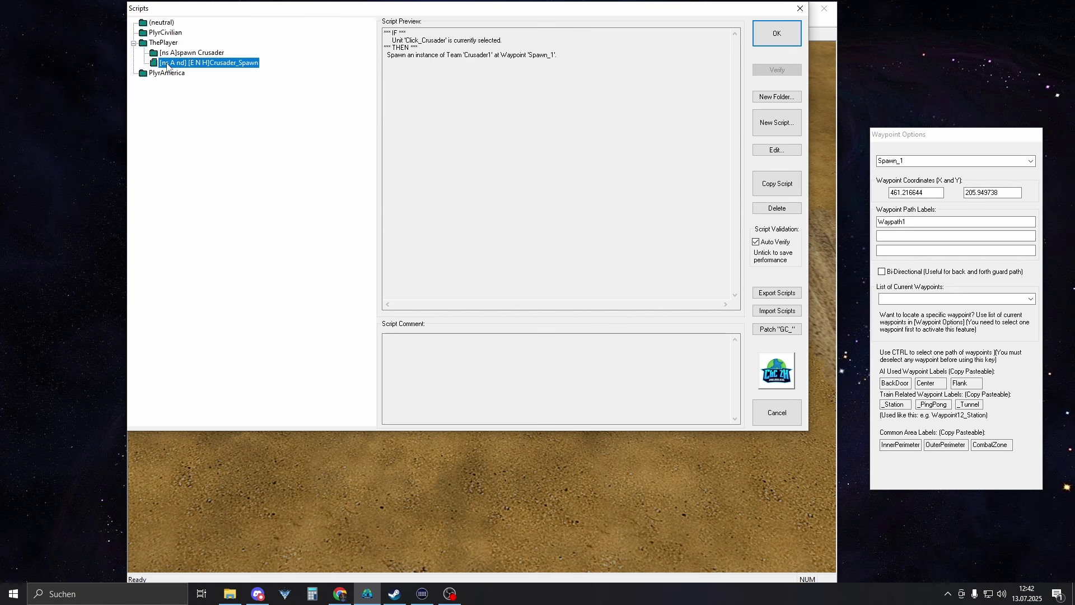
{"action": "left_click_drag", "start_coordinate": [175, 66], "coordinate": [179, 55]}
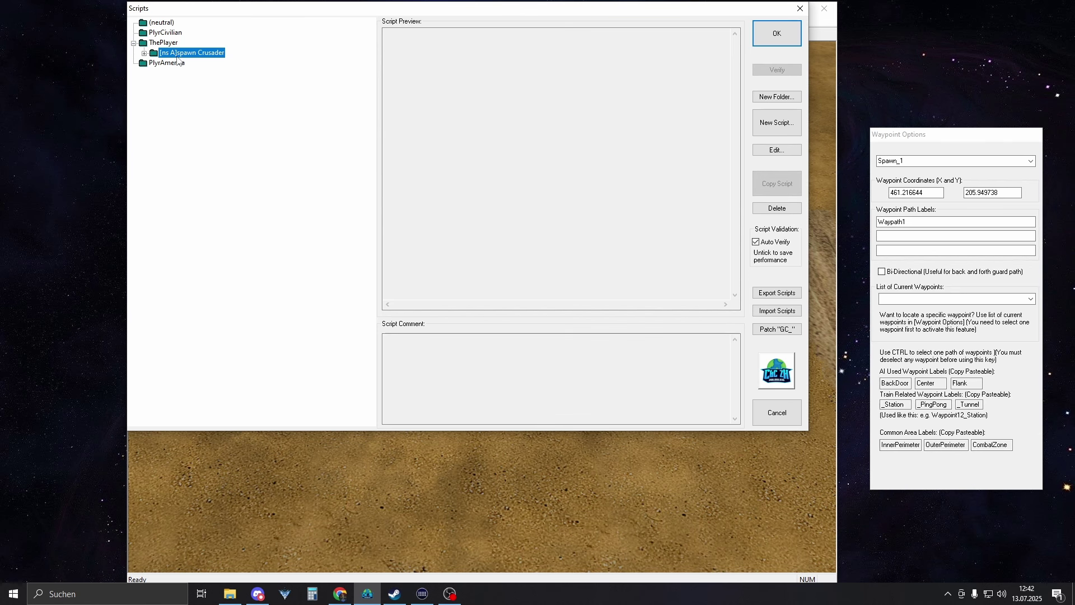
{"action": "left_click", "coordinate": [144, 53]}
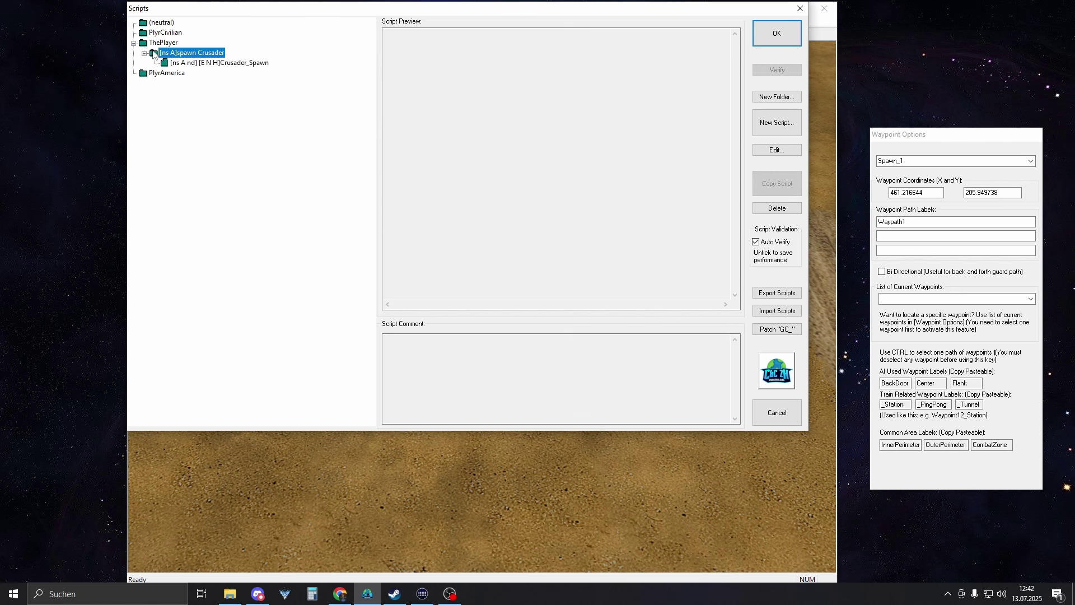
Step: Open the Crusader_Spawn script in the spawn Crusader folder and view its conditions
{"action": "left_click", "coordinate": [224, 64]}
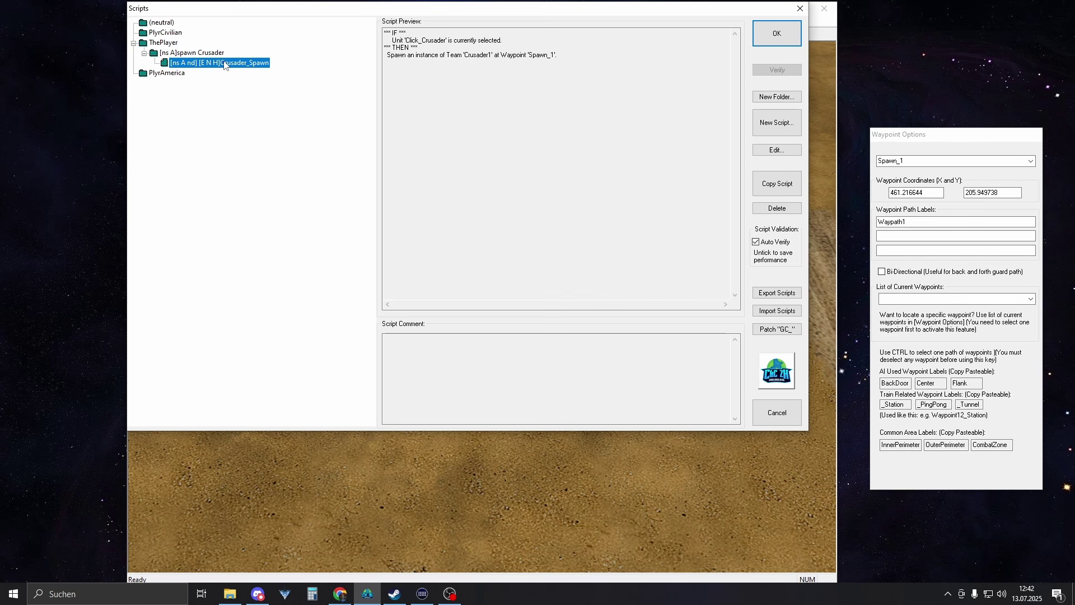
{"action": "double_click", "coordinate": [224, 64]}
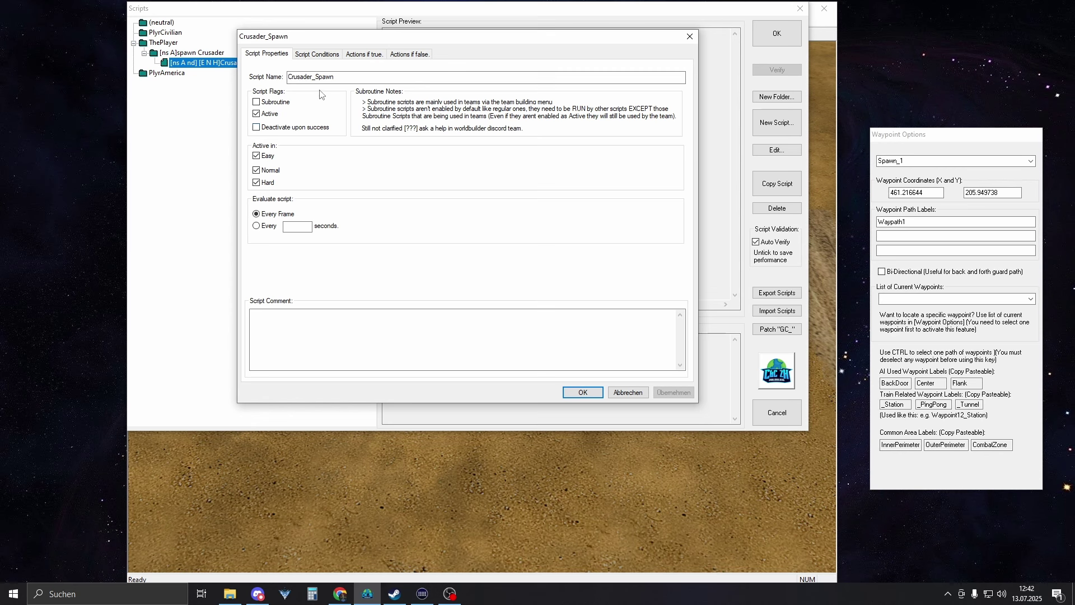
{"action": "left_click", "coordinate": [315, 54]}
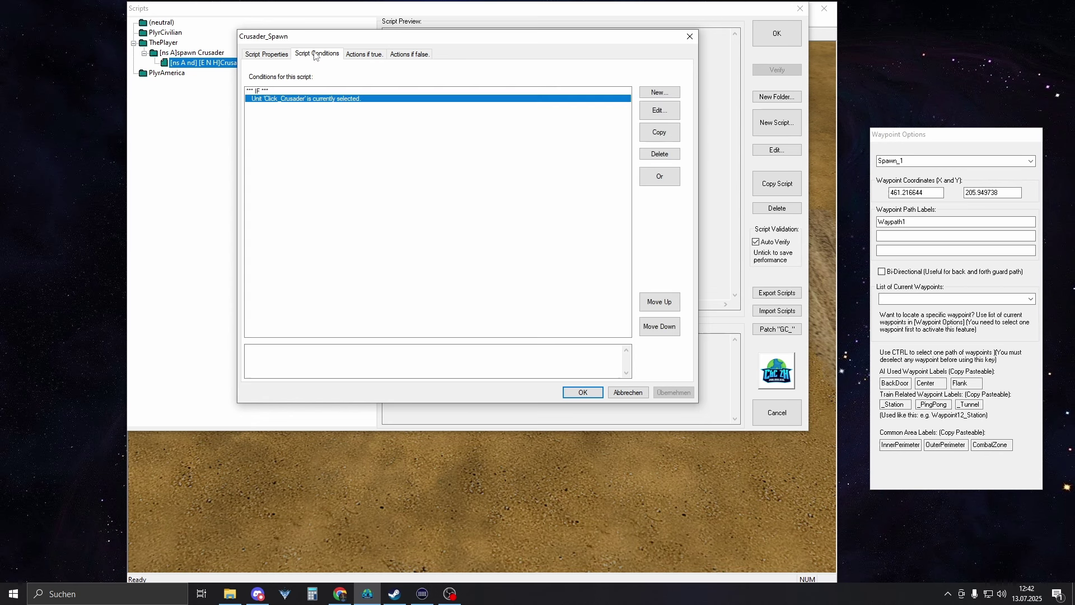
Step: Set the script's condition to Unit currently selected (Mission Only) with Click_Crusader as the unit
{"action": "double_click", "coordinate": [296, 100]}
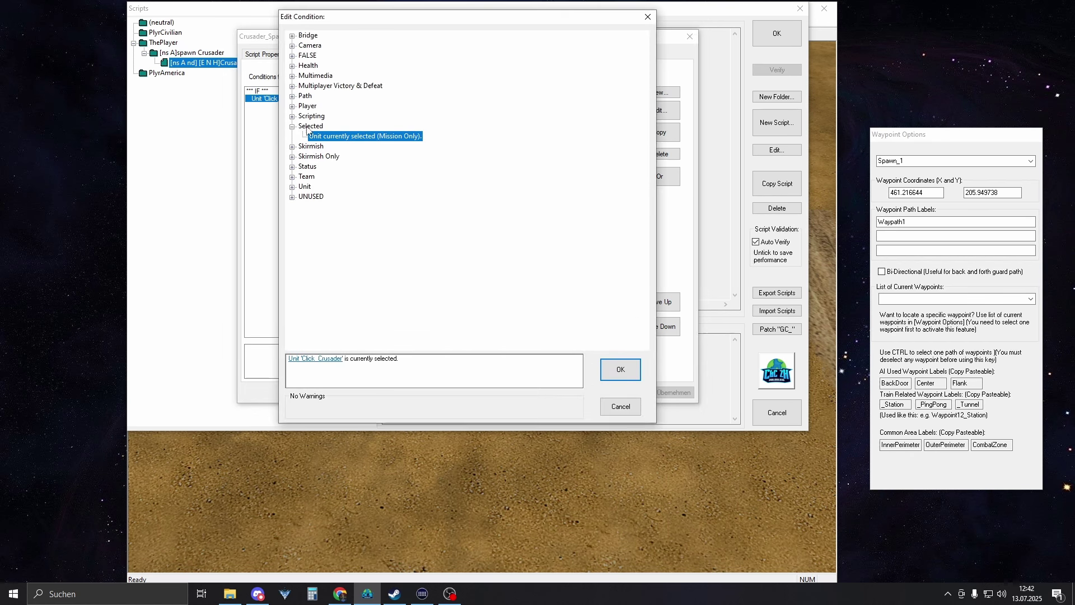
{"action": "left_click", "coordinate": [309, 126]}
{"action": "left_click", "coordinate": [340, 138]}
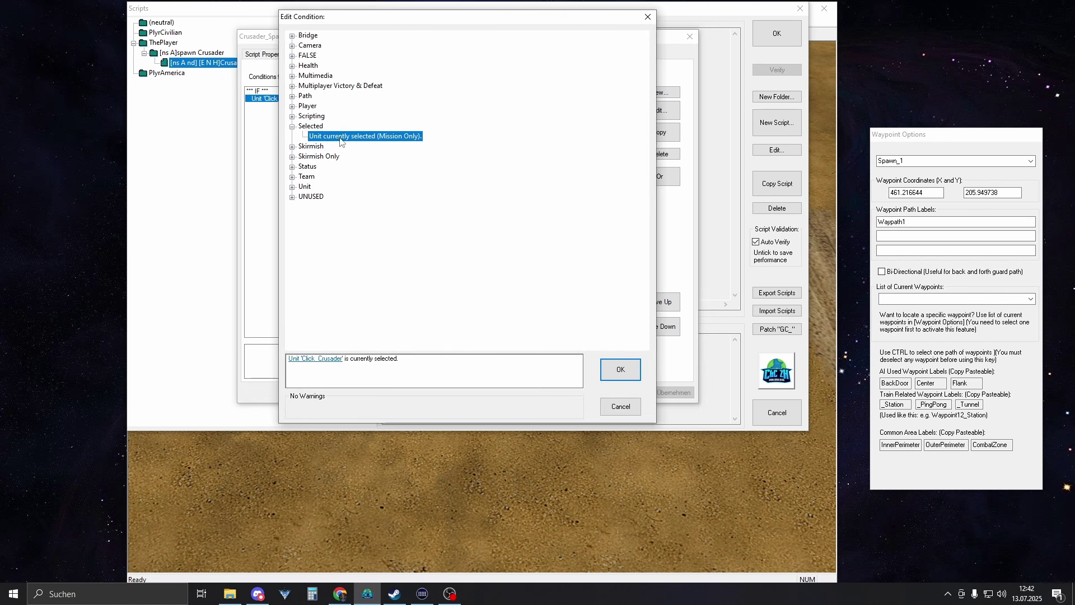
{"action": "left_click", "coordinate": [322, 363]}
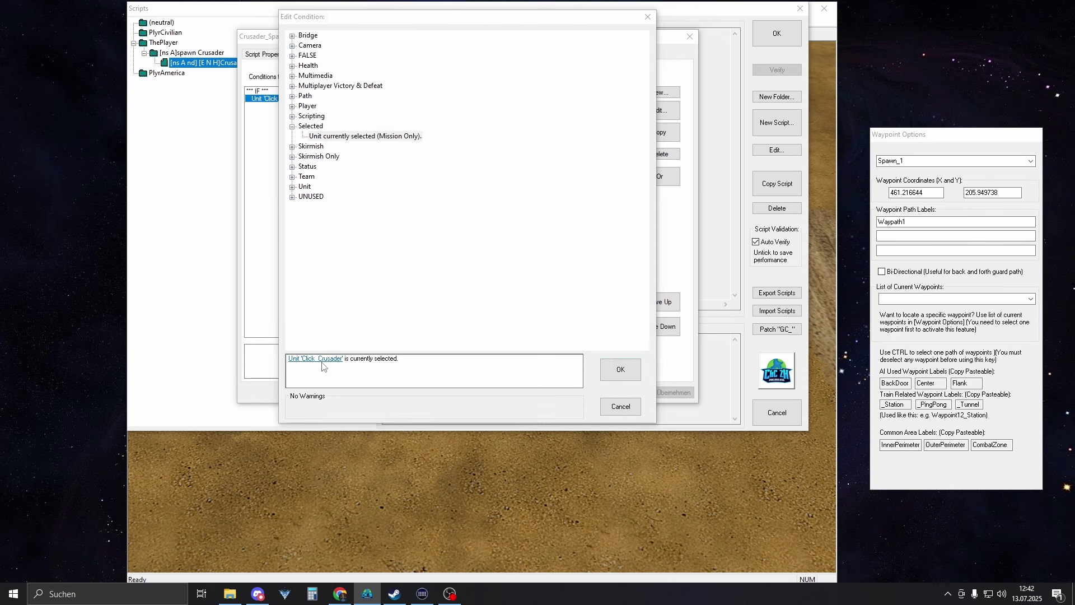
{"action": "left_click", "coordinate": [390, 61]}
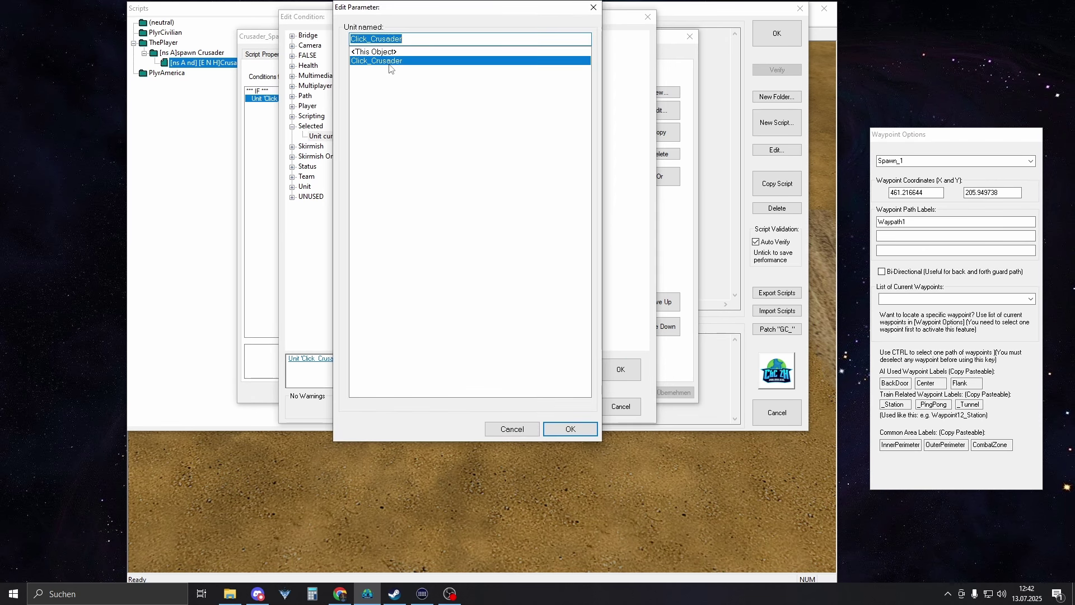
{"action": "left_click", "coordinate": [553, 425]}
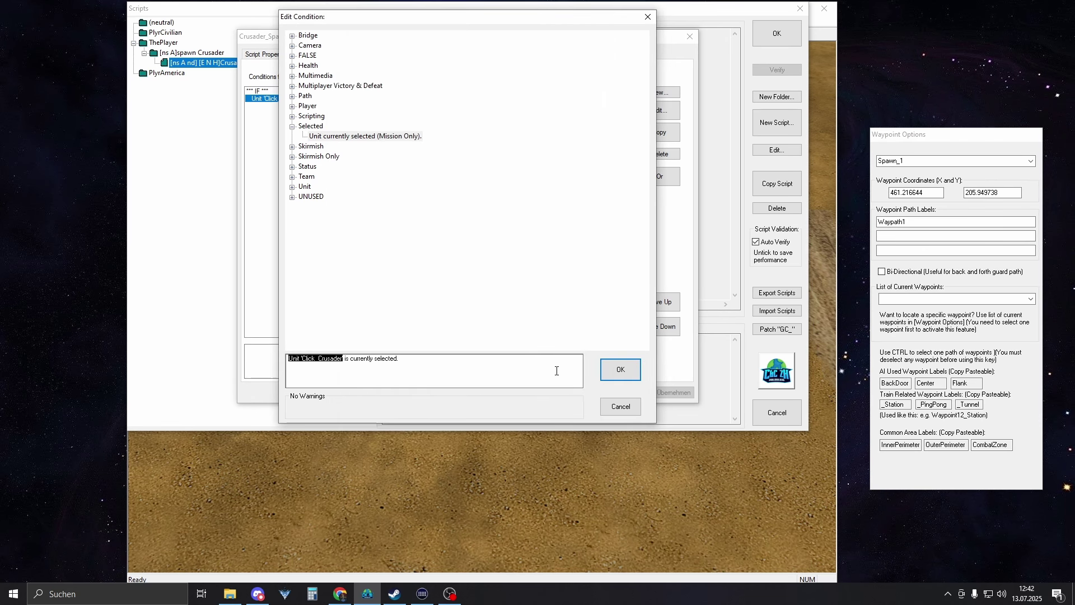
{"action": "left_click", "coordinate": [618, 368]}
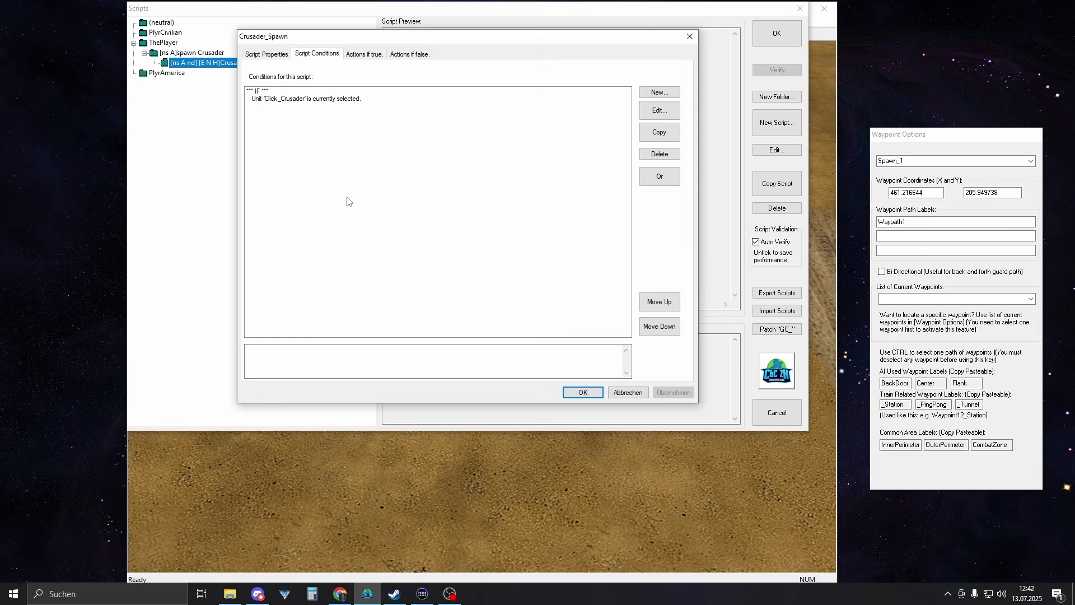
Step: Open the script's action for when the conditions are true and locate Spawn a reinforcement team under Team, Create
{"action": "left_click", "coordinate": [364, 55]}
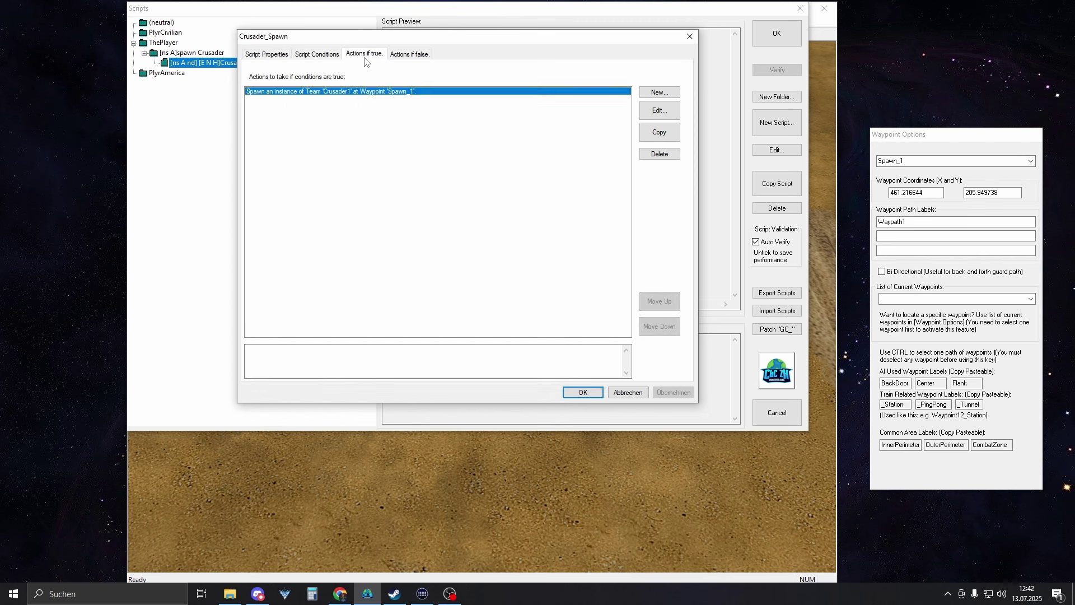
{"action": "double_click", "coordinate": [314, 92]}
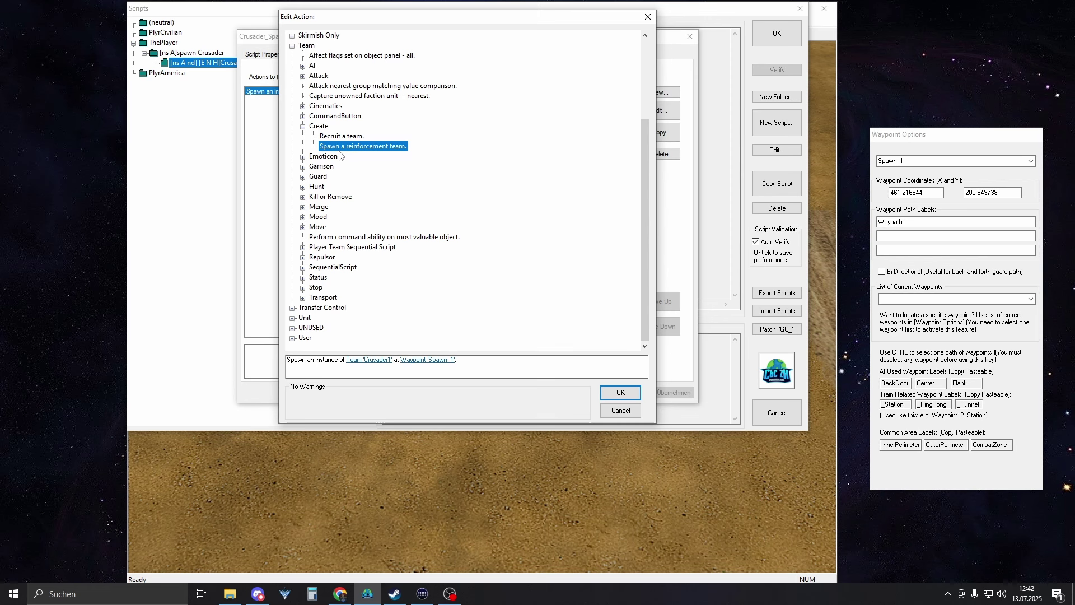
{"action": "left_click", "coordinate": [292, 46]}
{"action": "left_click", "coordinate": [293, 158]}
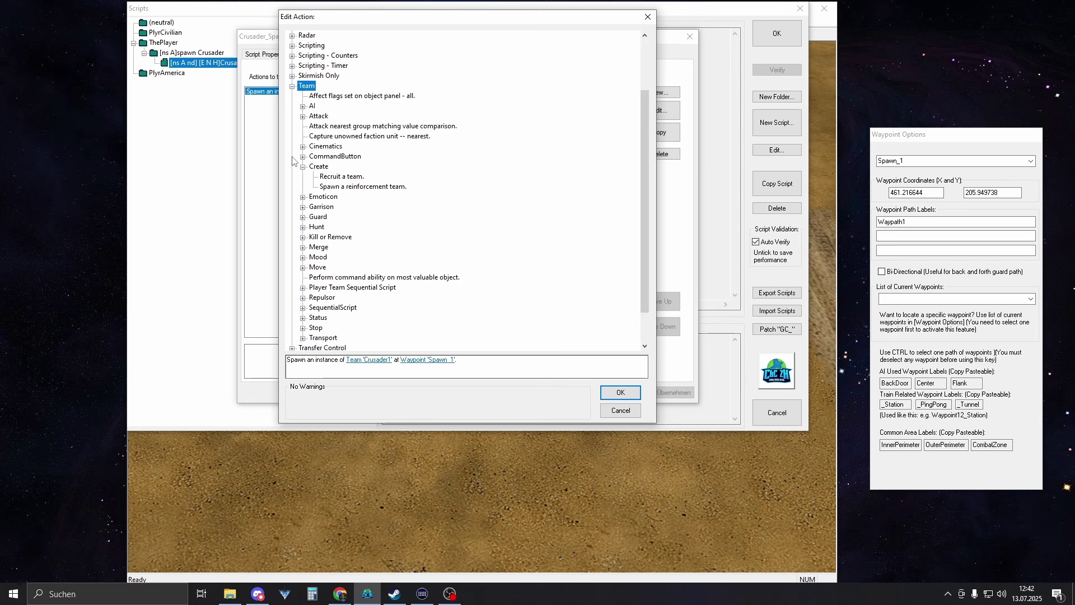
{"action": "left_click", "coordinate": [322, 168]}
{"action": "left_click", "coordinate": [349, 188]}
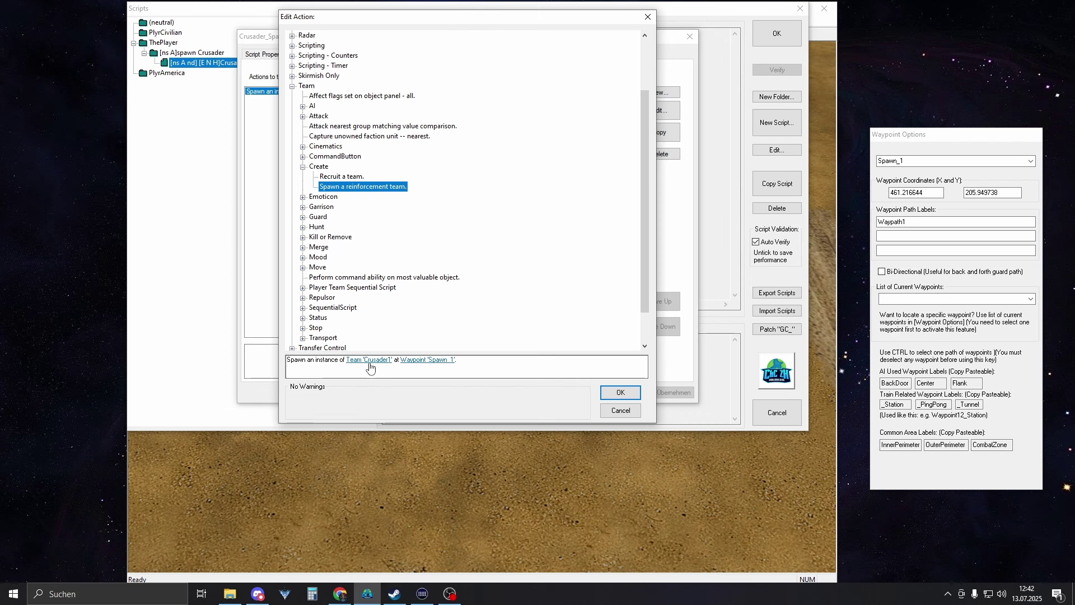
Step: Inspect the team and waypoint parameters of the spawn action, and close it without changes
{"action": "left_click", "coordinate": [428, 364]}
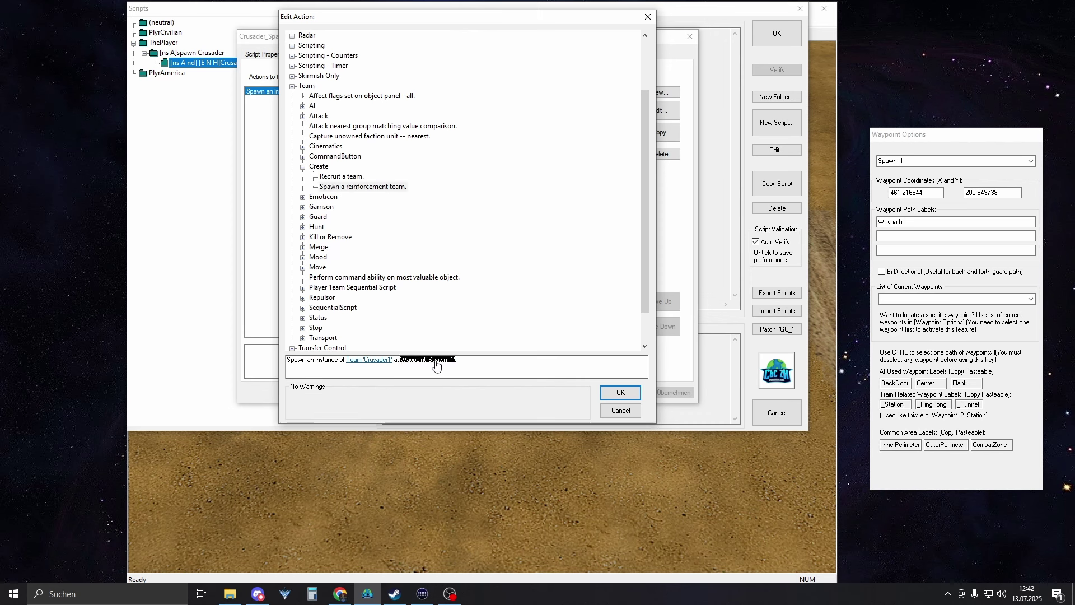
{"action": "left_click", "coordinate": [369, 359]}
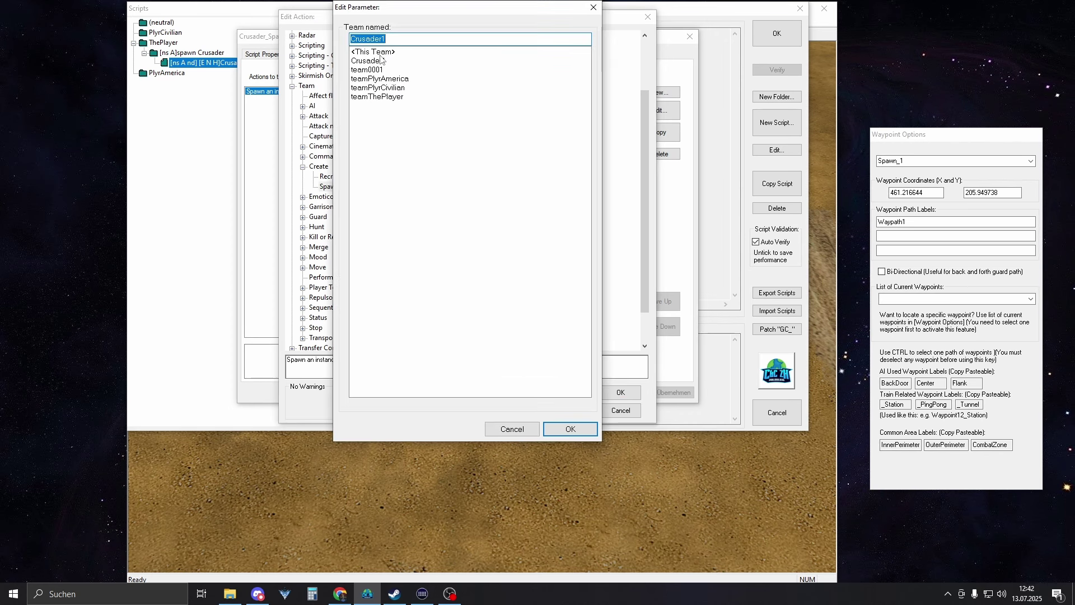
{"action": "left_click", "coordinate": [512, 429]}
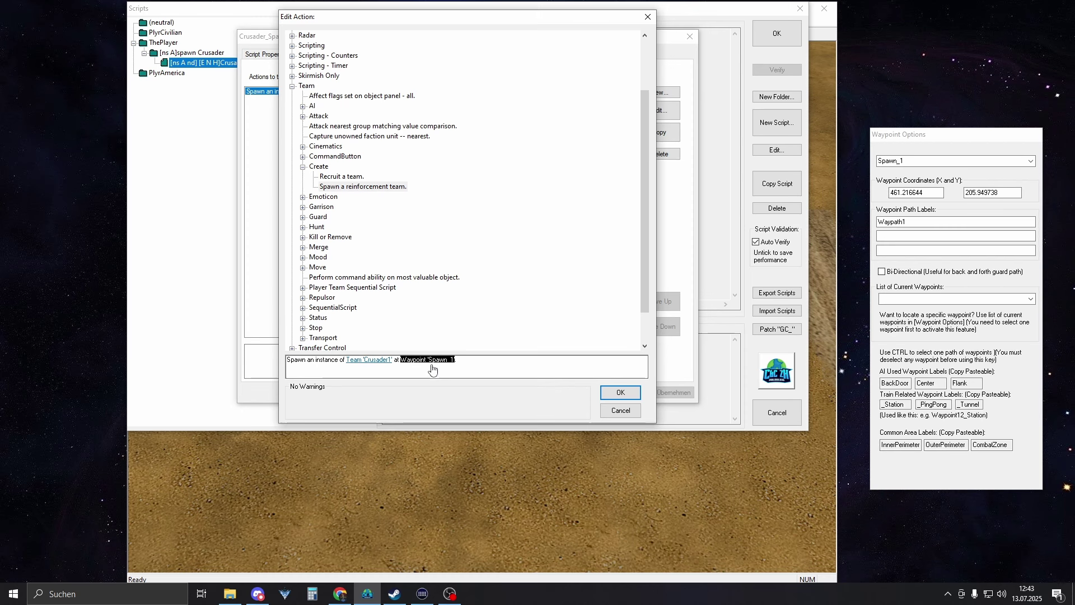
{"action": "left_click", "coordinate": [431, 363]}
{"action": "left_click", "coordinate": [512, 428]}
{"action": "left_click", "coordinate": [608, 414]}
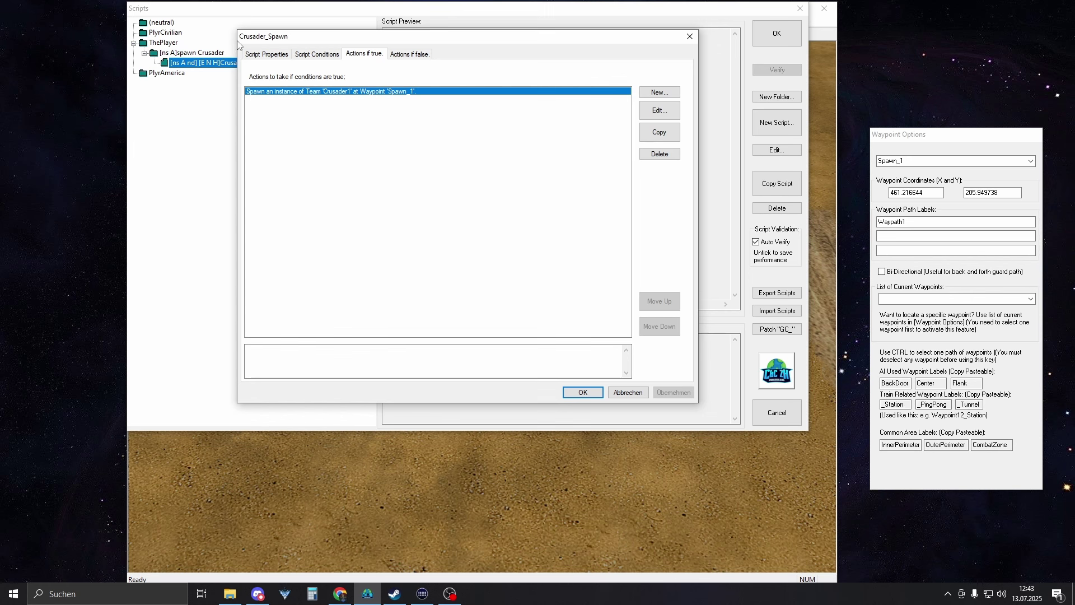
Step: Review the script flags in the Crusader_Spawn properties, and accept the script and the map's script list
{"action": "left_click", "coordinate": [266, 54]}
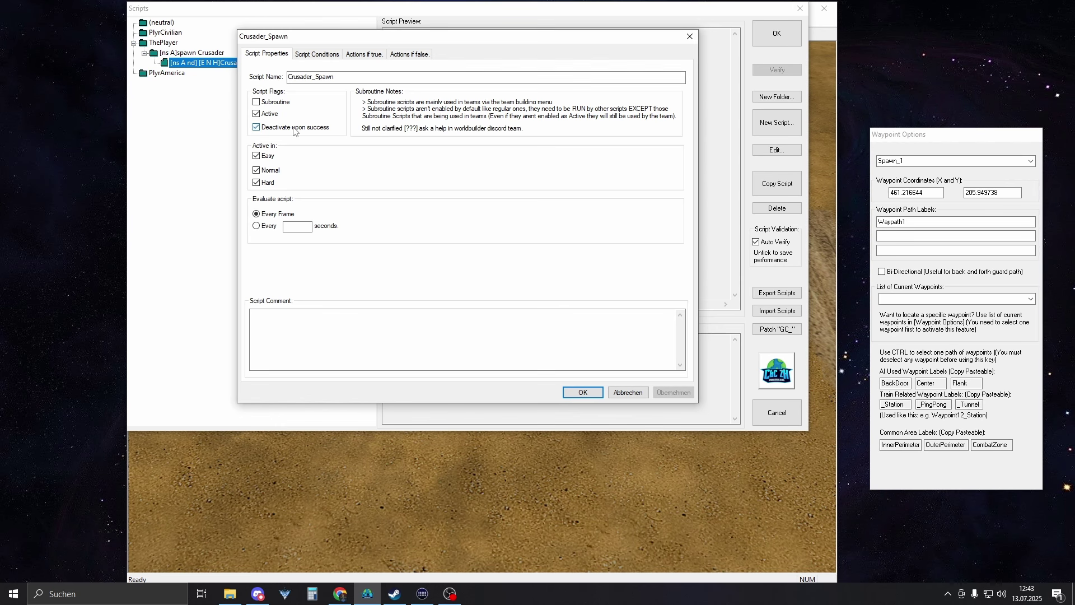
{"action": "left_click", "coordinate": [582, 392]}
{"action": "left_click", "coordinate": [777, 34]}
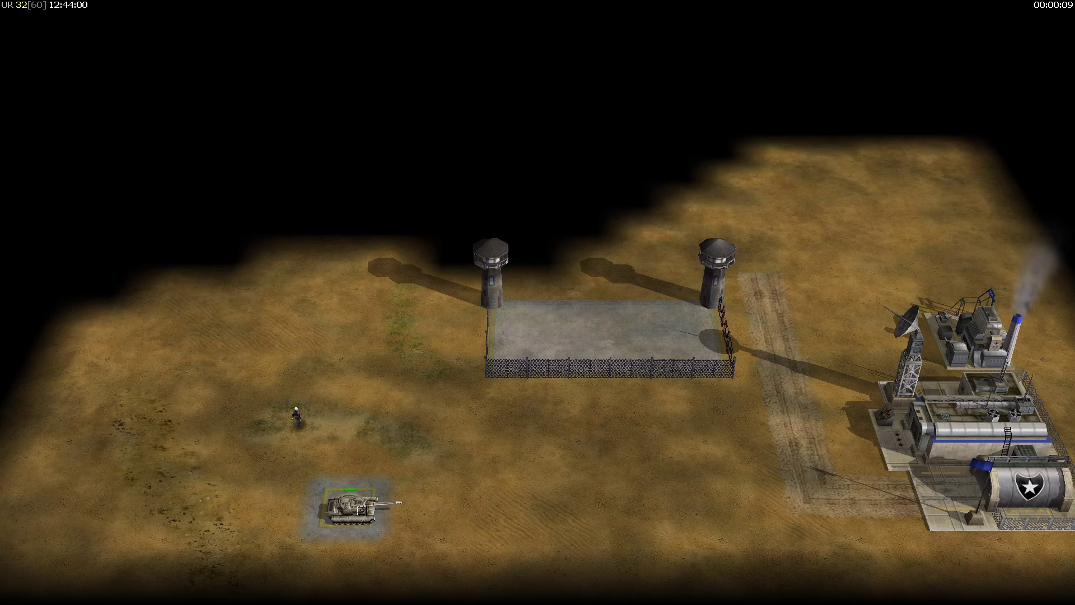
{"action": "left_click", "coordinate": [607, 337]}
{"action": "left_click", "coordinate": [633, 257]}
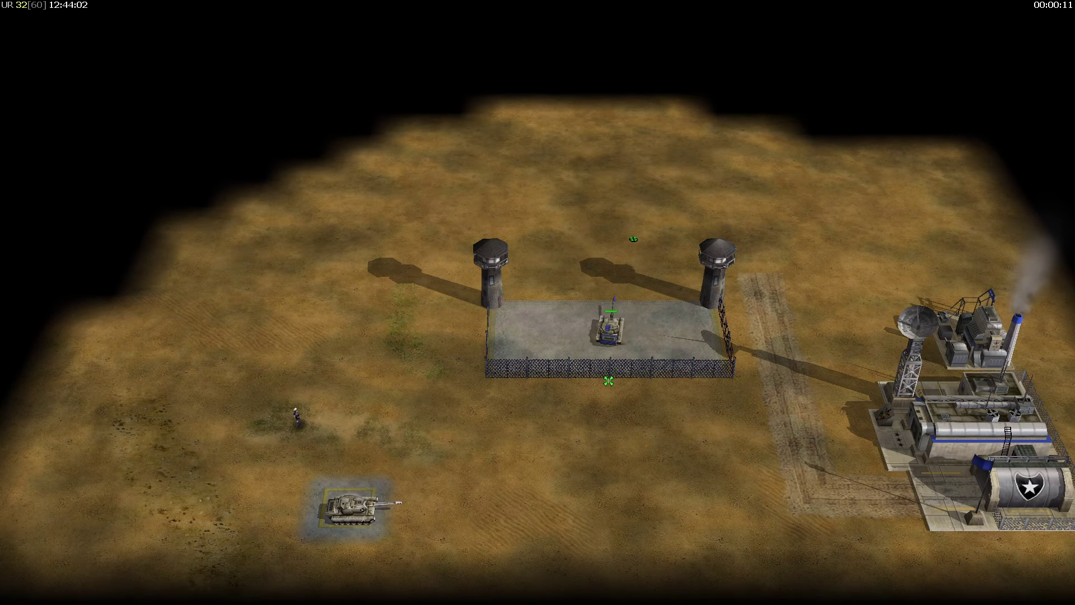
{"action": "right_click_drag", "start_coordinate": [607, 376], "coordinate": [636, 365]}
{"action": "right_click_drag", "start_coordinate": [584, 426], "coordinate": [540, 457]}
{"action": "left_click_drag", "start_coordinate": [259, 550], "coordinate": [485, 463]}
{"action": "left_click_drag", "start_coordinate": [225, 531], "coordinate": [353, 511]}
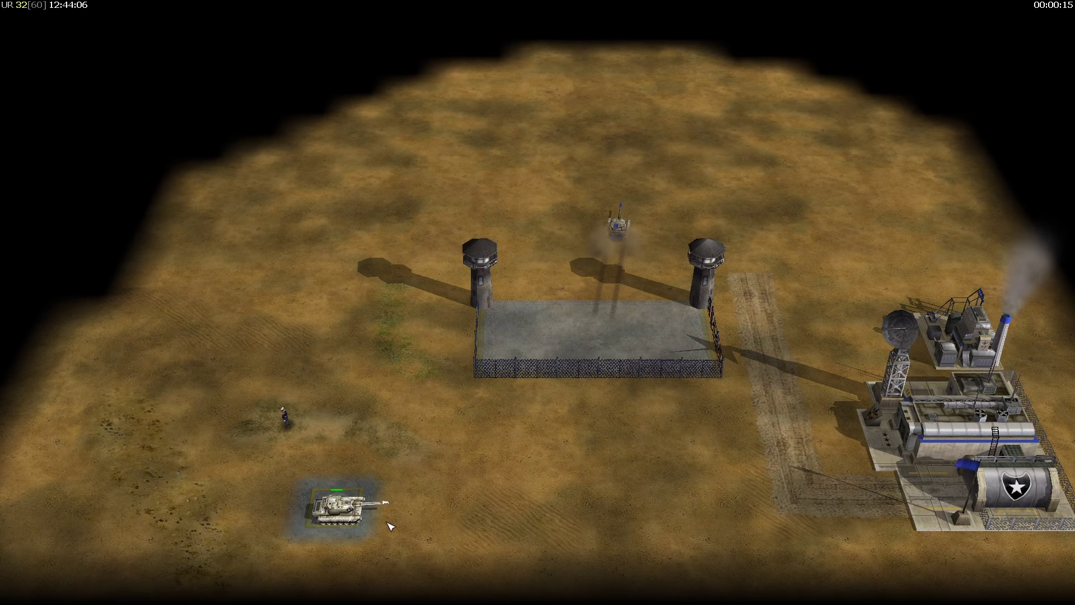
{"action": "left_click", "coordinate": [336, 513]}
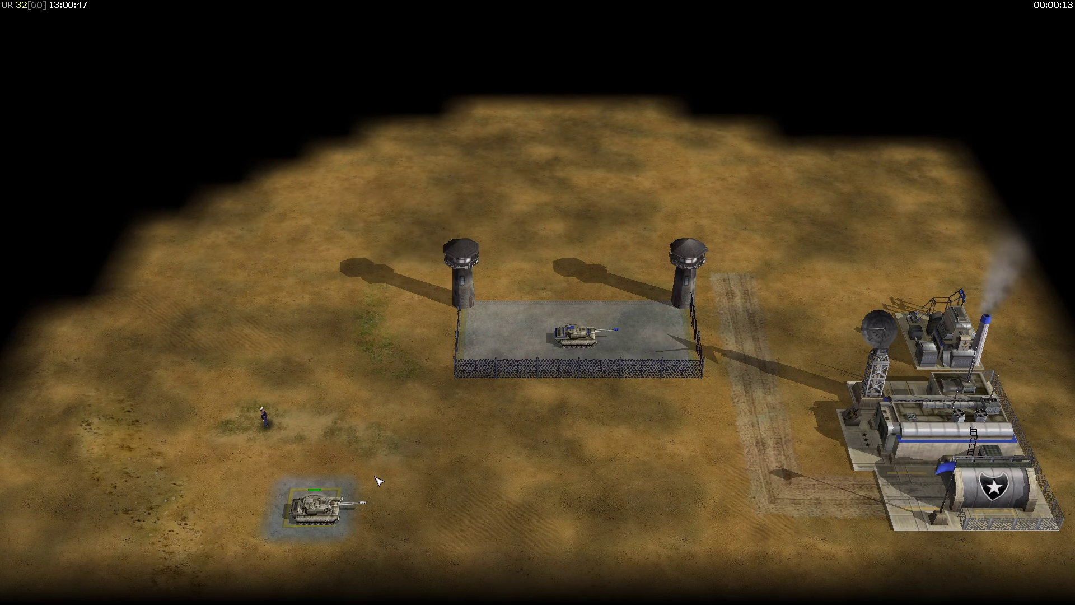
{"action": "left_click_drag", "start_coordinate": [199, 464], "coordinate": [432, 560]}
{"action": "left_click", "coordinate": [577, 336]}
{"action": "left_click", "coordinate": [555, 133]}
{"action": "right_click", "coordinate": [554, 138]}
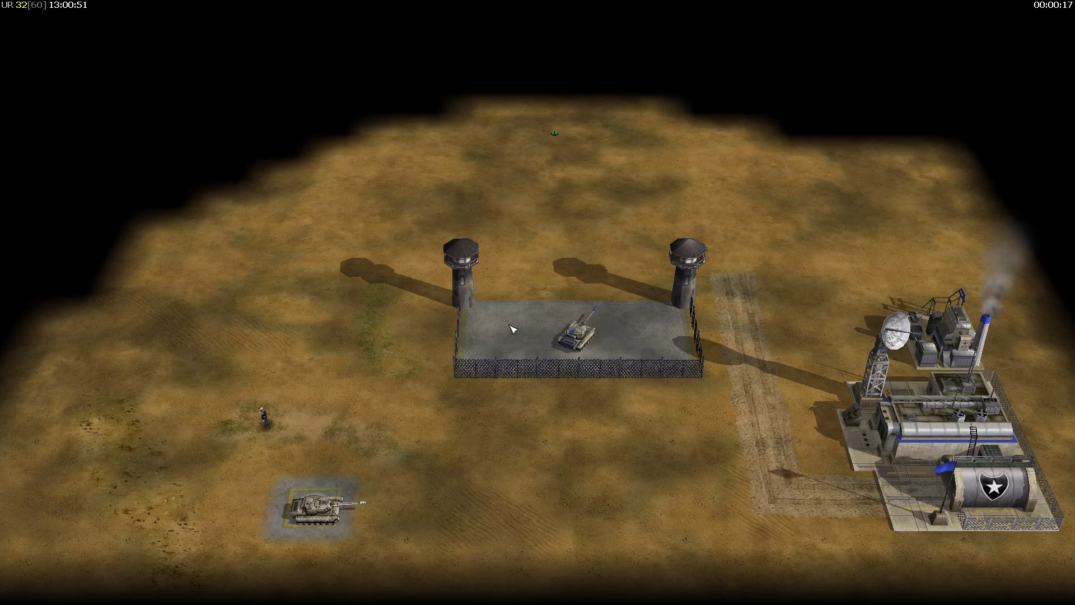
{"action": "left_click_drag", "start_coordinate": [231, 454], "coordinate": [390, 542]}
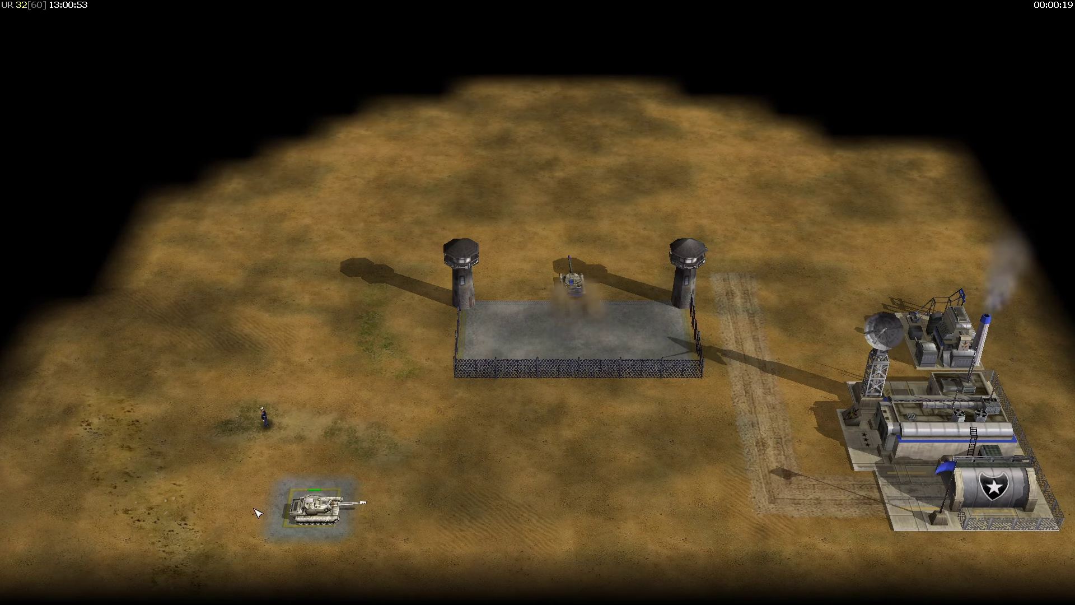
{"action": "right_click_drag", "start_coordinate": [449, 512], "coordinate": [566, 492]}
{"action": "scroll", "coordinate": [537, 488], "scroll_direction": "up", "scroll_amount": 3}
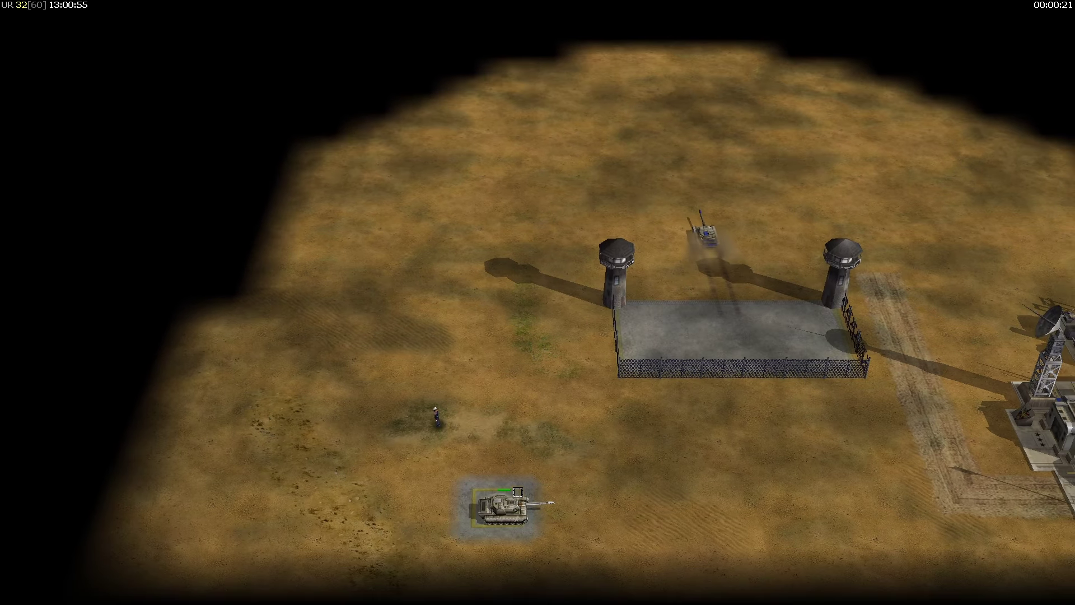
{"action": "scroll", "coordinate": [536, 487], "scroll_direction": "up", "scroll_amount": 3}
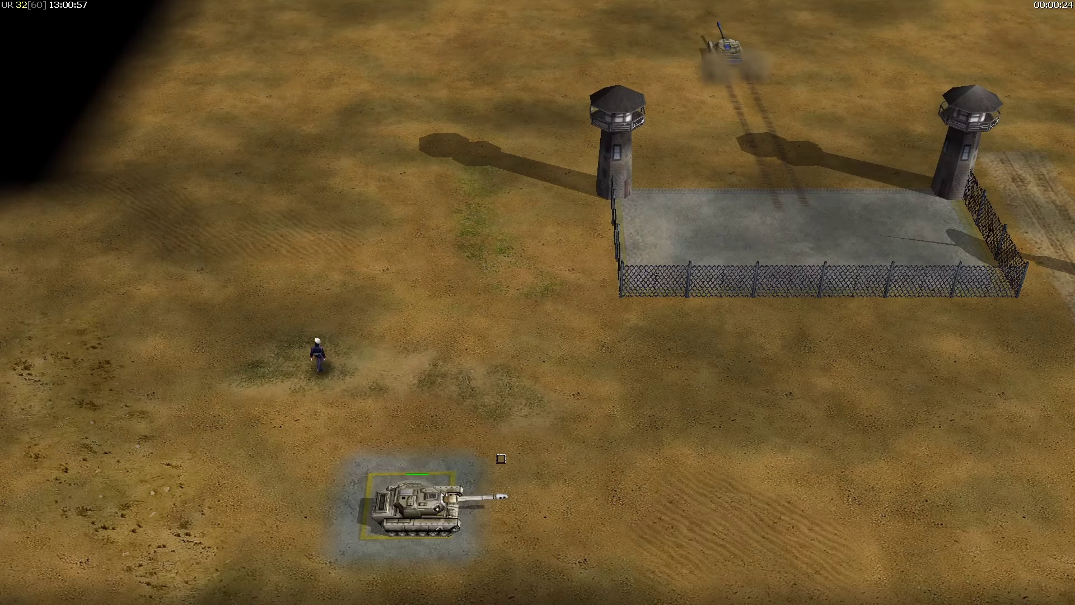
{"action": "right_click_drag", "start_coordinate": [420, 450], "coordinate": [384, 449]}
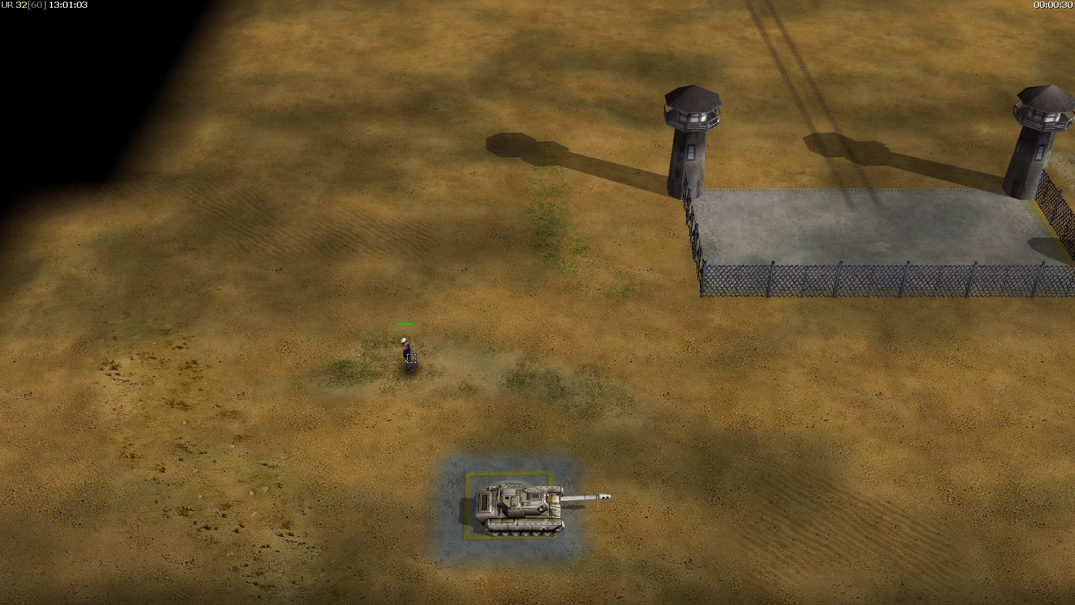
{"action": "key", "text": "Right"}
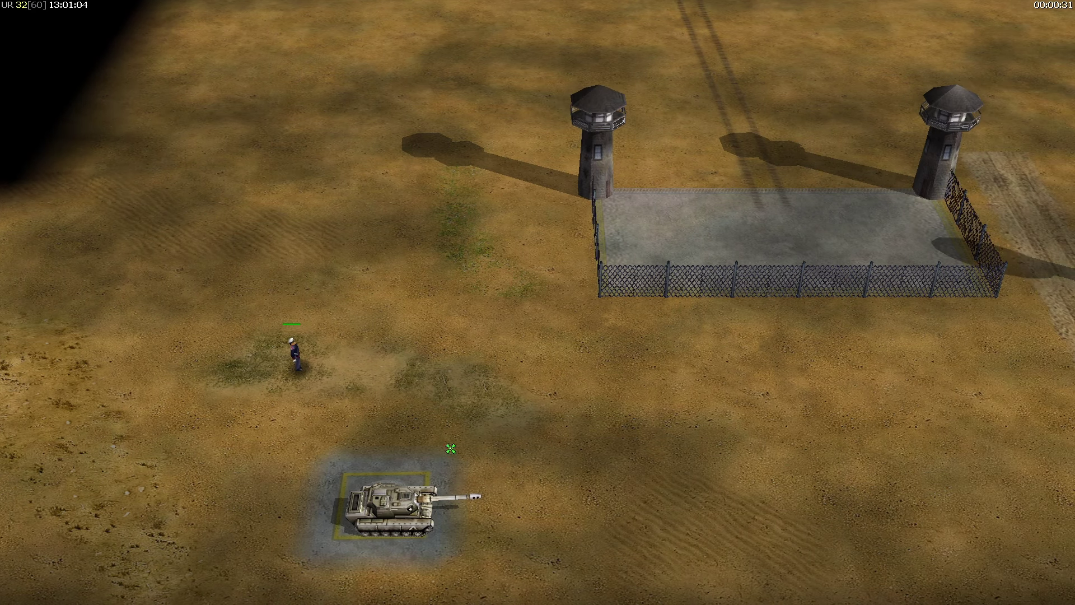
{"action": "left_click", "coordinate": [398, 512]}
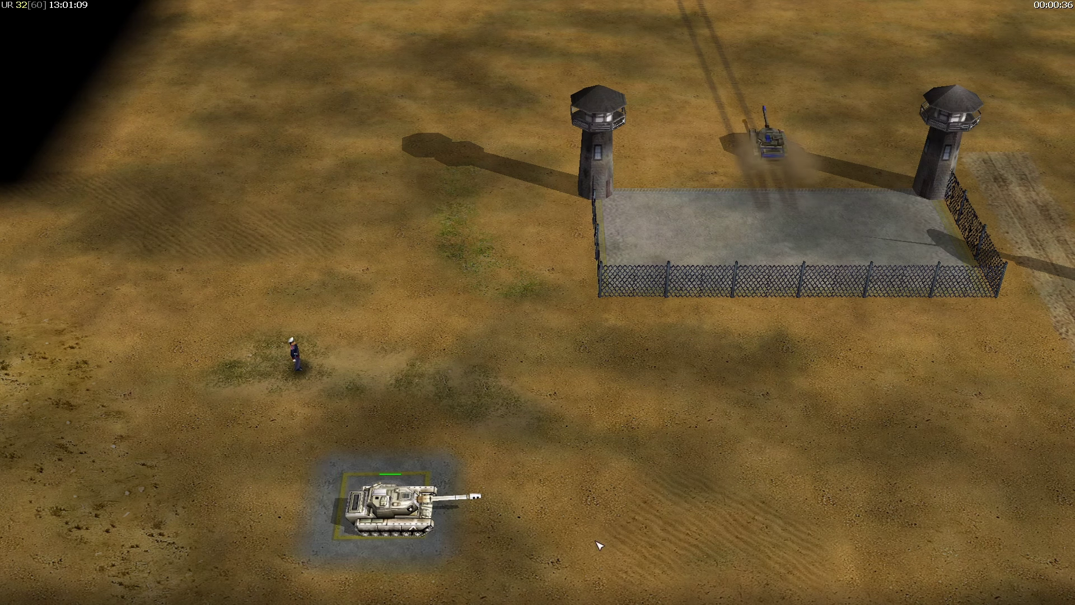
{"action": "left_click_drag", "start_coordinate": [178, 423], "coordinate": [365, 328]}
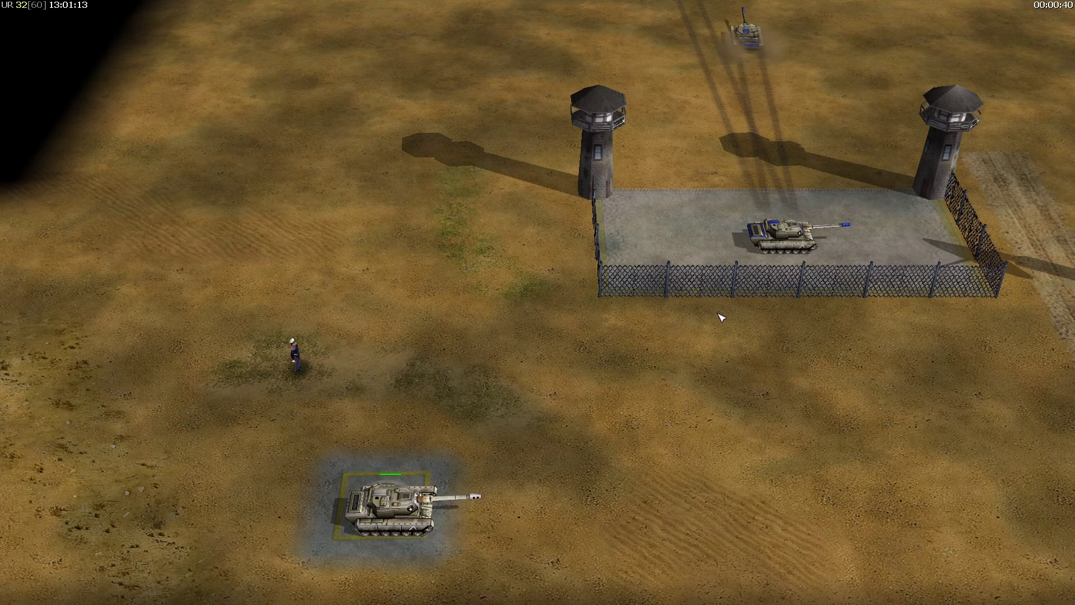
{"action": "left_click_drag", "start_coordinate": [717, 312], "coordinate": [857, 202]}
{"action": "left_click", "coordinate": [720, 94]}
{"action": "left_click_drag", "start_coordinate": [283, 559], "coordinate": [487, 442]}
{"action": "left_click_drag", "start_coordinate": [157, 389], "coordinate": [406, 283]}
{"action": "left_click_drag", "start_coordinate": [313, 560], "coordinate": [514, 415]}
{"action": "left_click_drag", "start_coordinate": [185, 409], "coordinate": [423, 305]}
{"action": "left_click_drag", "start_coordinate": [311, 560], "coordinate": [507, 423]}
{"action": "left_click_drag", "start_coordinate": [185, 409], "coordinate": [425, 307]}
{"action": "left_click_drag", "start_coordinate": [312, 561], "coordinate": [507, 423]}
{"action": "left_click_drag", "start_coordinate": [187, 412], "coordinate": [436, 309]}
{"action": "left_click_drag", "start_coordinate": [311, 560], "coordinate": [504, 423]}
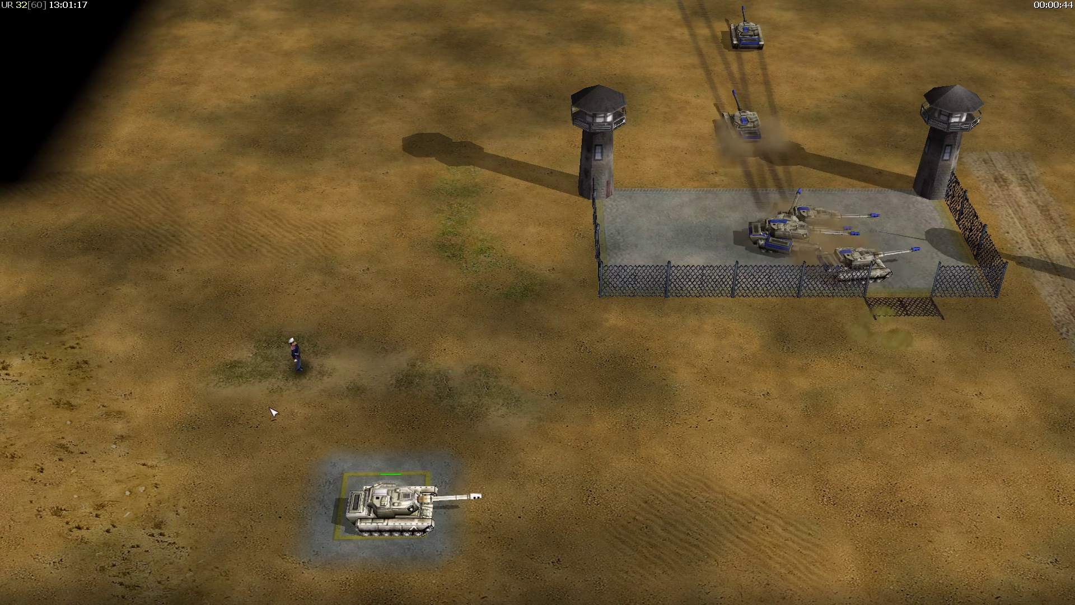
{"action": "left_click_drag", "start_coordinate": [227, 403], "coordinate": [437, 330]}
{"action": "left_click_drag", "start_coordinate": [334, 564], "coordinate": [487, 413]}
{"action": "left_click_drag", "start_coordinate": [226, 399], "coordinate": [436, 330]}
{"action": "left_click_drag", "start_coordinate": [352, 561], "coordinate": [487, 417]}
{"action": "left_click_drag", "start_coordinate": [228, 396], "coordinate": [437, 331]}
{"action": "left_click_drag", "start_coordinate": [336, 562], "coordinate": [487, 417]}
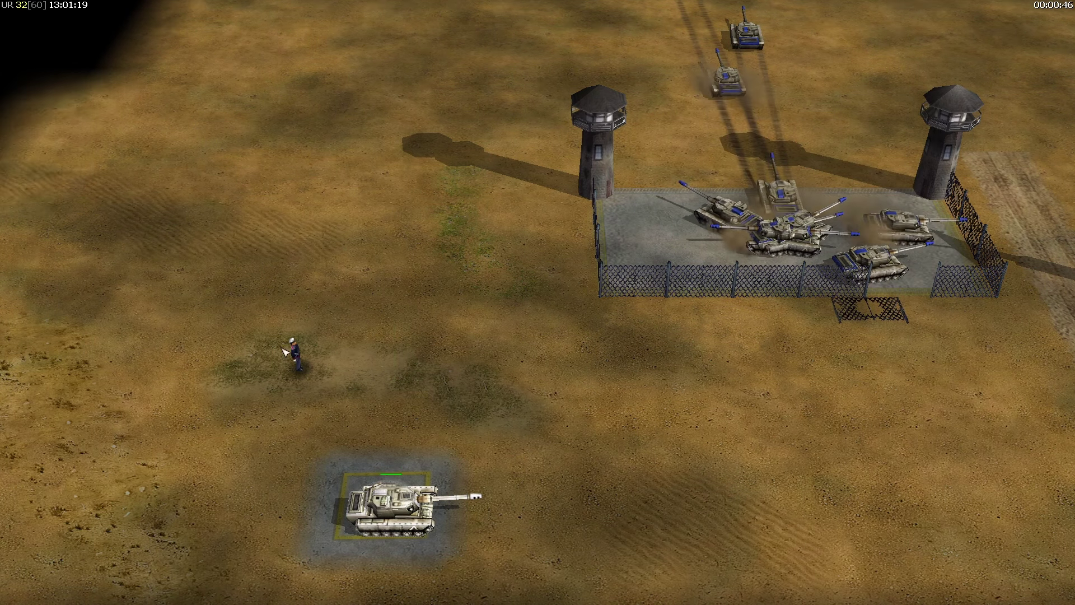
{"action": "left_click_drag", "start_coordinate": [228, 398], "coordinate": [434, 332]}
{"action": "left_click_drag", "start_coordinate": [335, 562], "coordinate": [486, 419]}
{"action": "left_click_drag", "start_coordinate": [228, 399], "coordinate": [436, 333]}
{"action": "left_click_drag", "start_coordinate": [331, 563], "coordinate": [486, 419]}
{"action": "left_click_drag", "start_coordinate": [228, 397], "coordinate": [434, 333]}
{"action": "left_click_drag", "start_coordinate": [306, 570], "coordinate": [484, 420]}
{"action": "left_click_drag", "start_coordinate": [228, 396], "coordinate": [433, 336]}
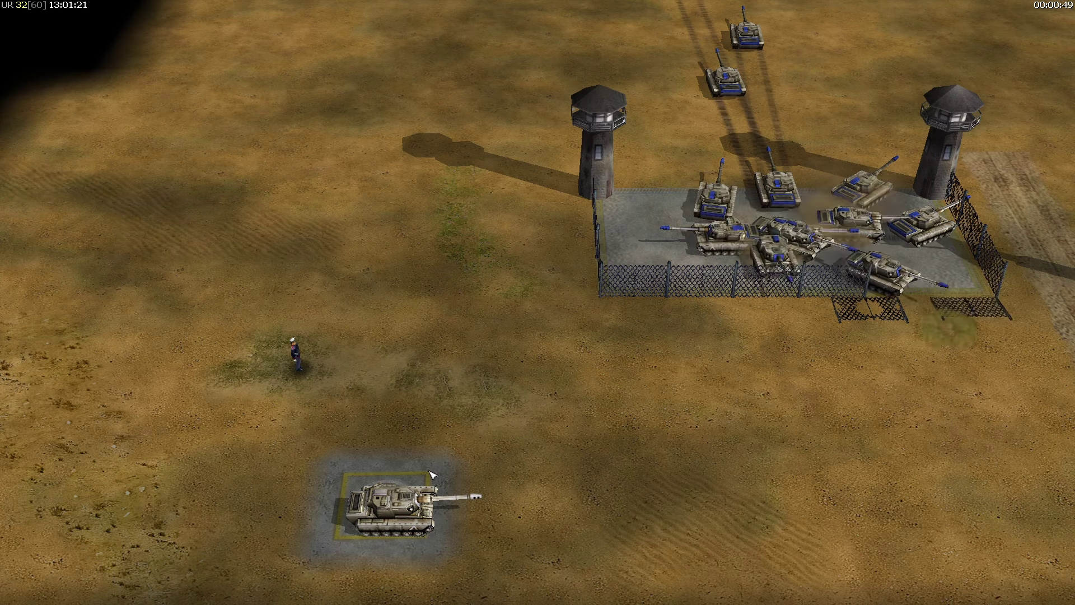
{"action": "right_click_drag", "start_coordinate": [556, 404], "coordinate": [629, 360]}
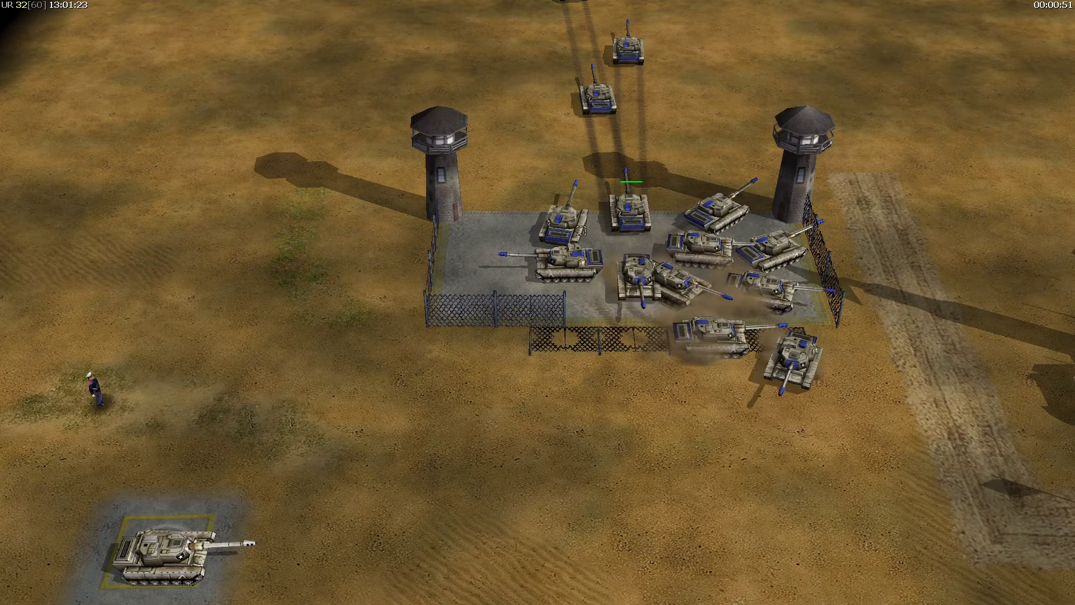
{"action": "right_click_drag", "start_coordinate": [563, 370], "coordinate": [424, 389]}
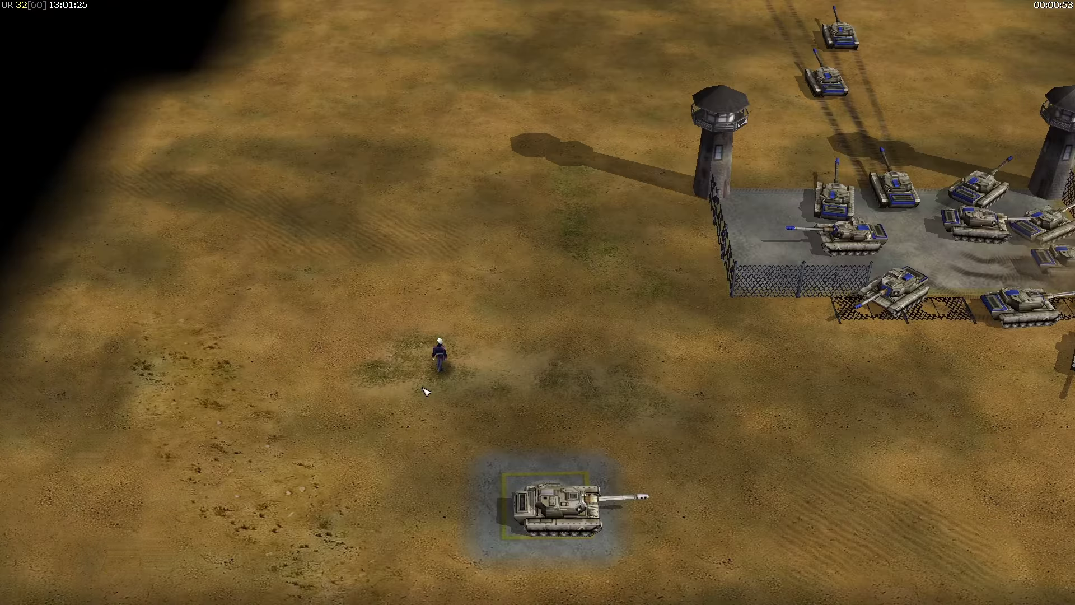
Step: Survey the spawned Crusader tanks around the fenced, watchtower-guarded spawn area in the game
{"action": "right_click_drag", "start_coordinate": [542, 391], "coordinate": [694, 320]}
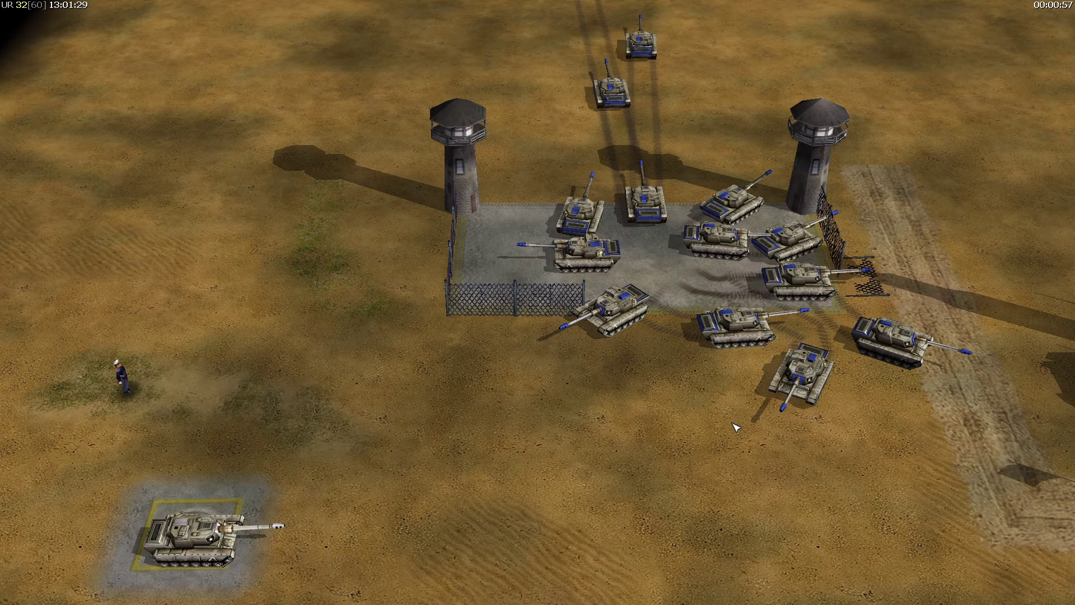
{"action": "mouse_move", "coordinate": [638, 381]}
{"action": "right_mouse_down"}
{"action": "mouse_move", "coordinate": [698, 326]}
{"action": "mouse_move", "coordinate": [642, 345]}
{"action": "right_mouse_up"}
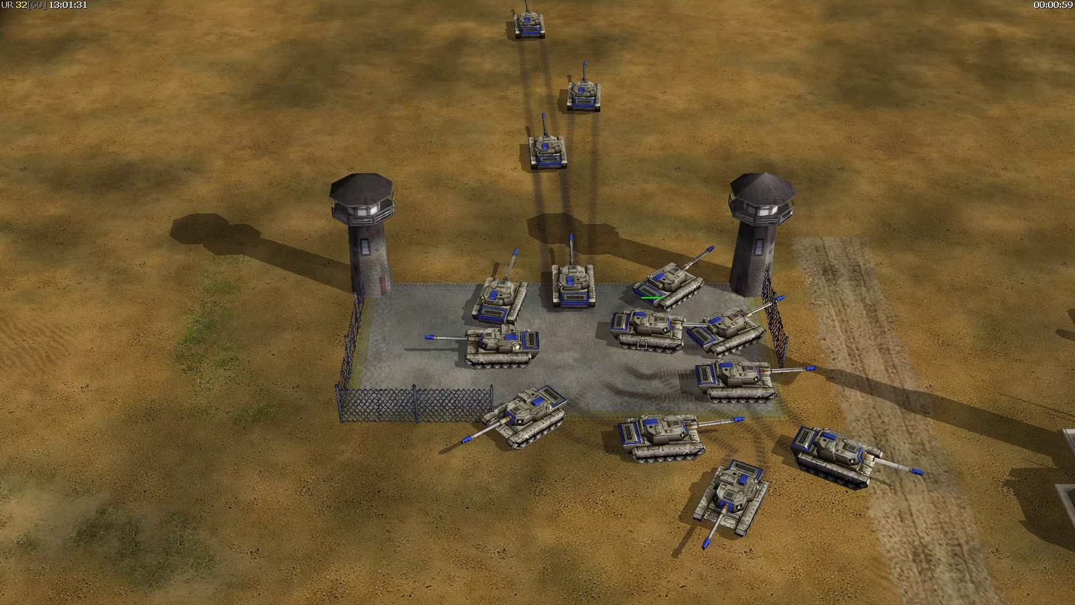
{"action": "scroll", "coordinate": [616, 295], "scroll_direction": "down", "scroll_amount": 3}
{"action": "scroll", "coordinate": [595, 378], "scroll_direction": "down", "scroll_amount": 3}
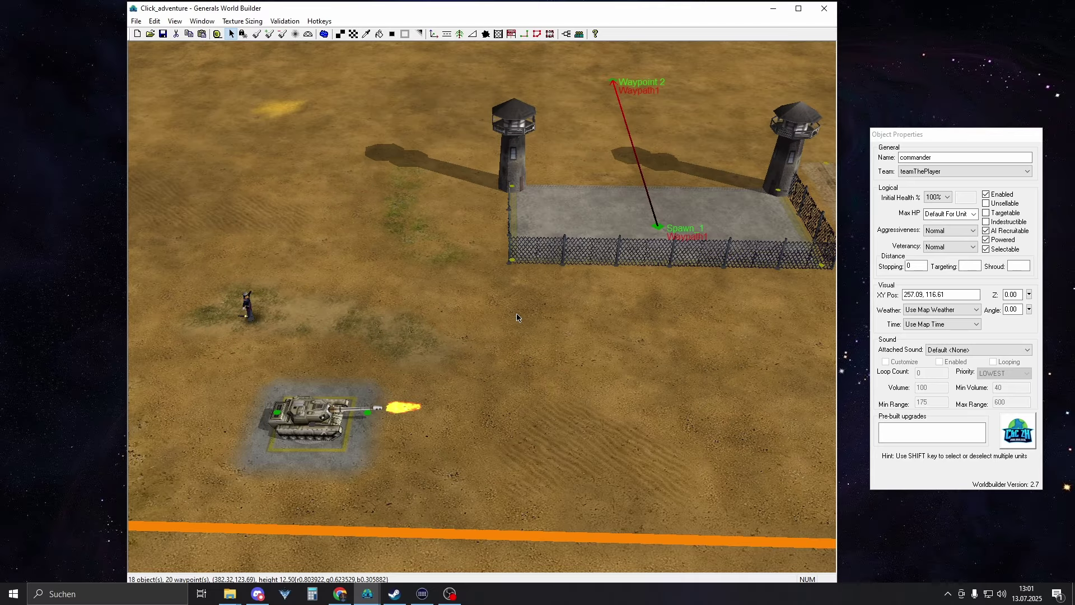
Step: Switch to World Builder, select the commander soldier and inspect its name and the fenced spawn area
{"action": "right_click_drag", "start_coordinate": [485, 324], "coordinate": [338, 337]}
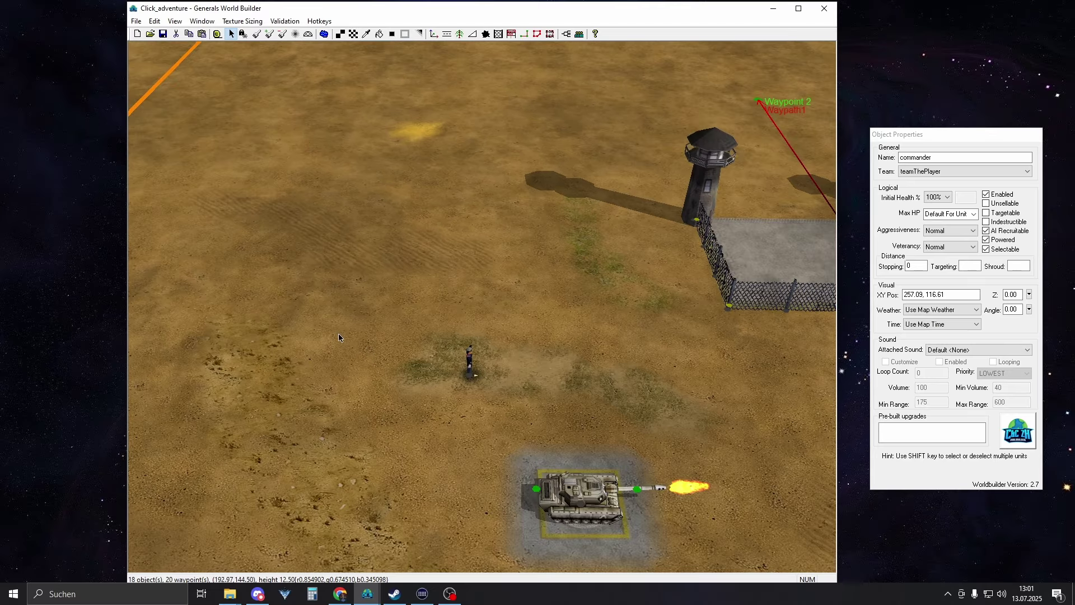
{"action": "scroll", "coordinate": [445, 370], "scroll_direction": "up", "scroll_amount": 5}
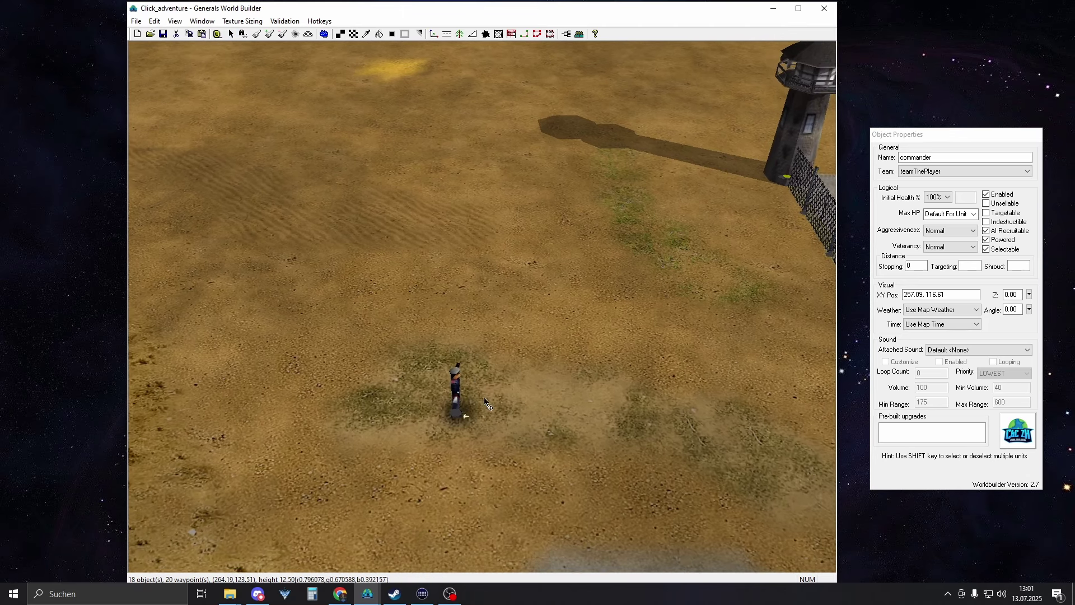
{"action": "left_click", "coordinate": [464, 401]}
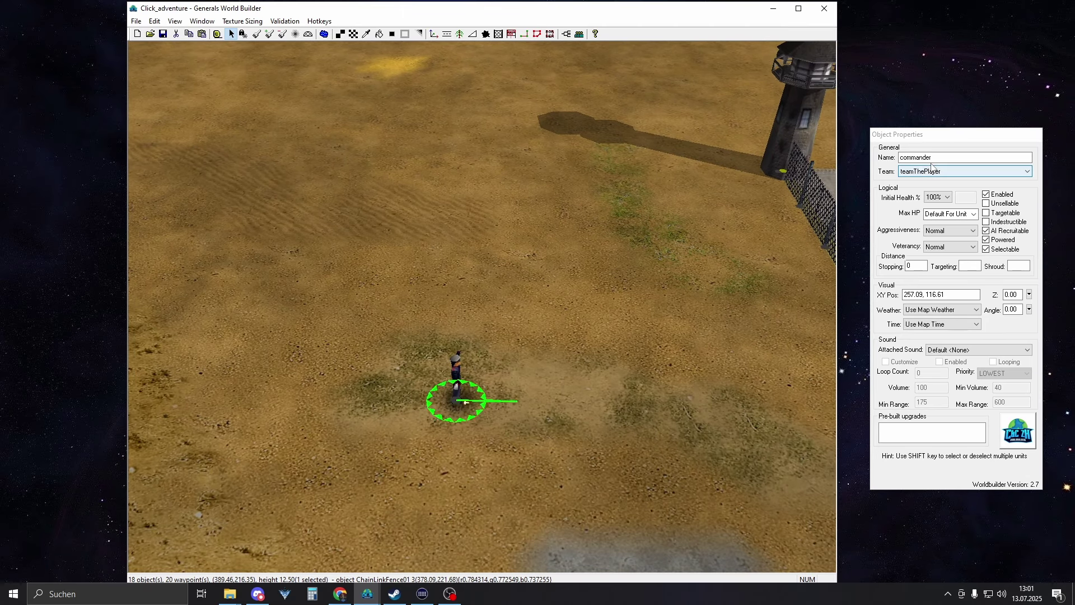
{"action": "double_click", "coordinate": [950, 159]}
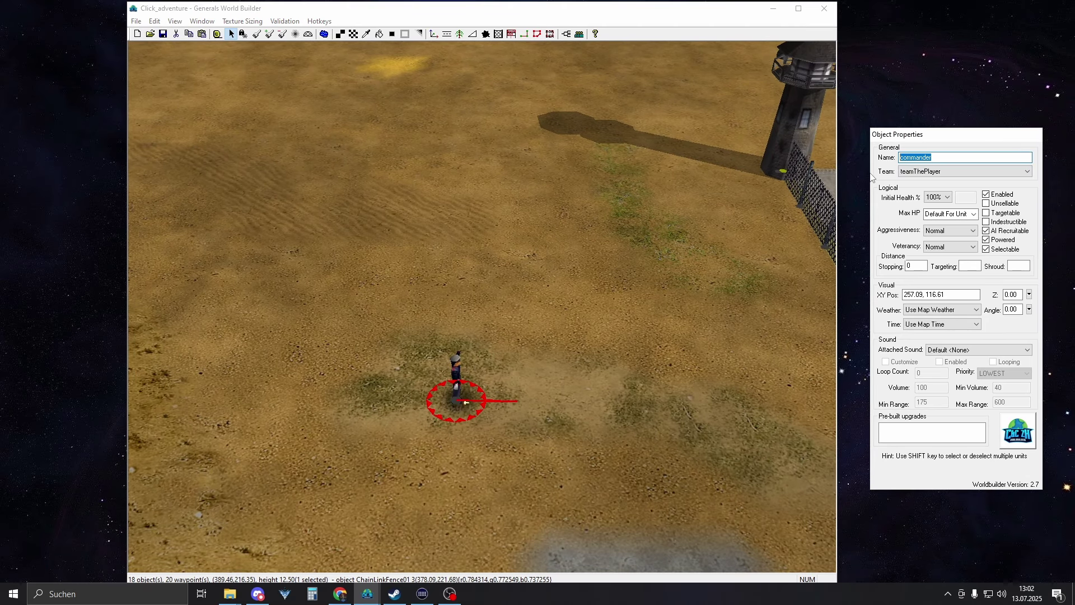
{"action": "right_click_drag", "start_coordinate": [585, 208], "coordinate": [705, 302]}
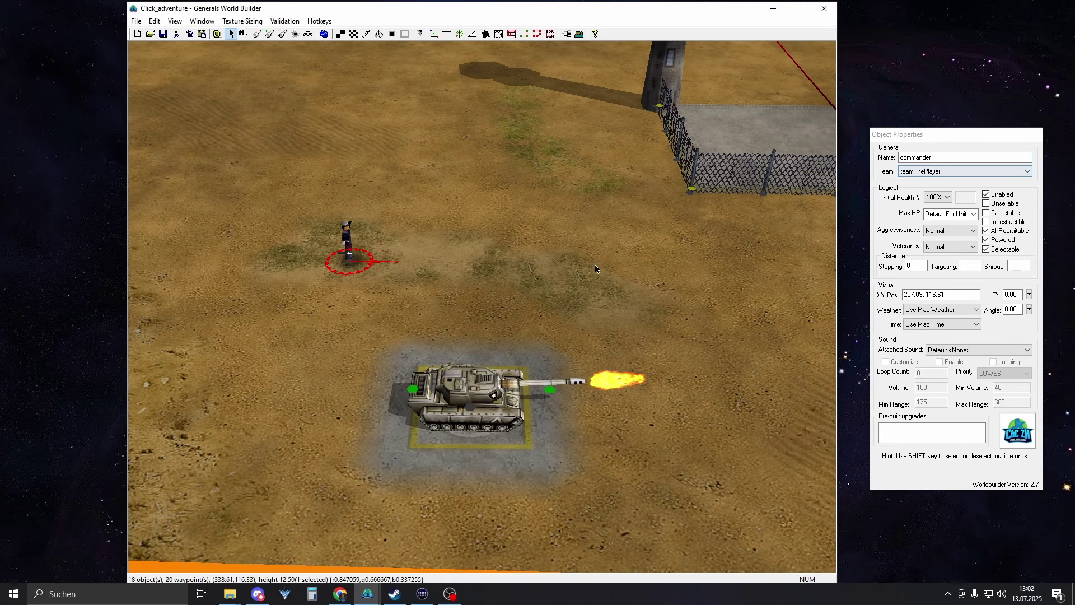
{"action": "right_click_drag", "start_coordinate": [509, 307], "coordinate": [674, 243]}
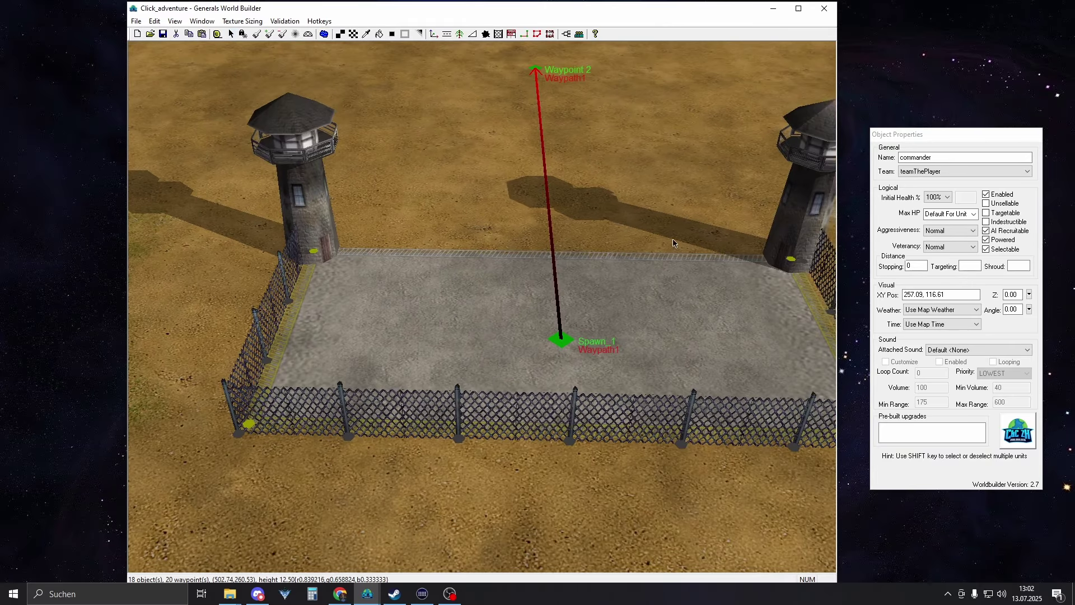
Step: Open ThePlayer's Paperwork script and review its script flags, condition and action for when the condition is true
{"action": "left_click", "coordinate": [567, 35]}
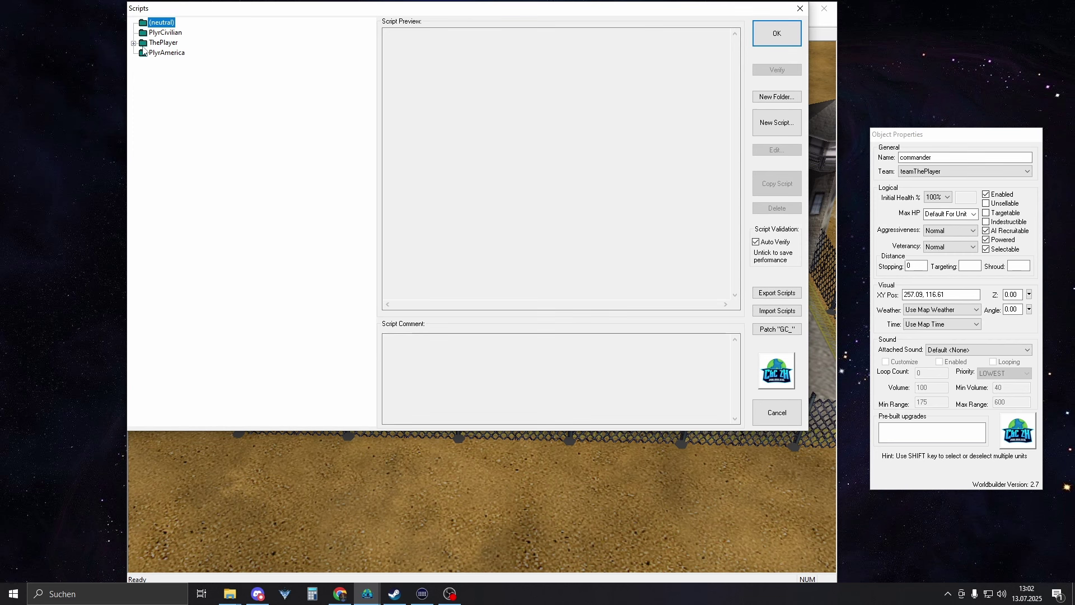
{"action": "left_click", "coordinate": [134, 44]}
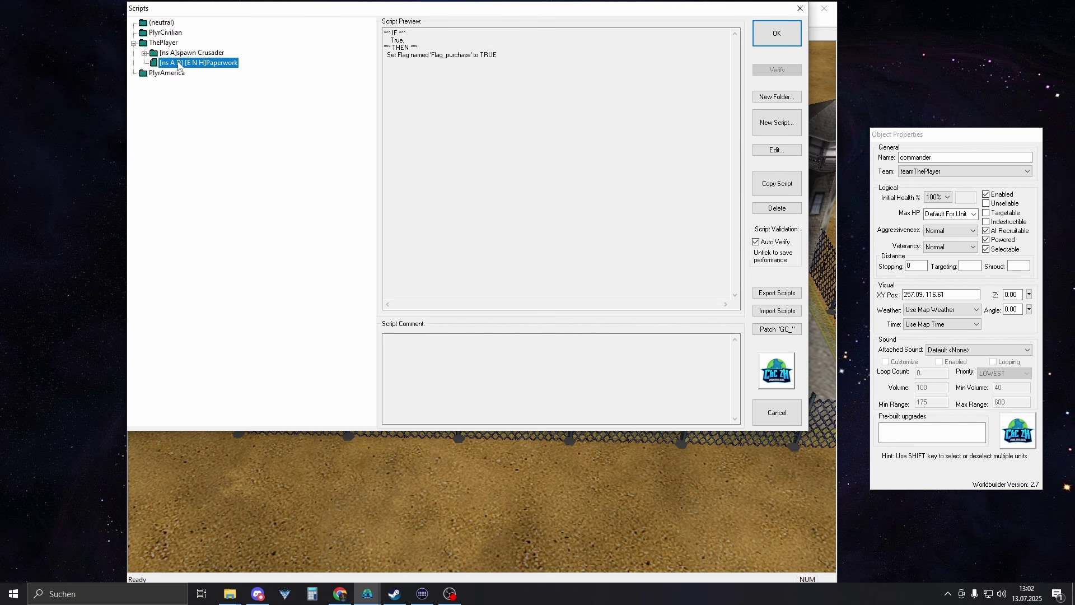
{"action": "double_click", "coordinate": [218, 63]}
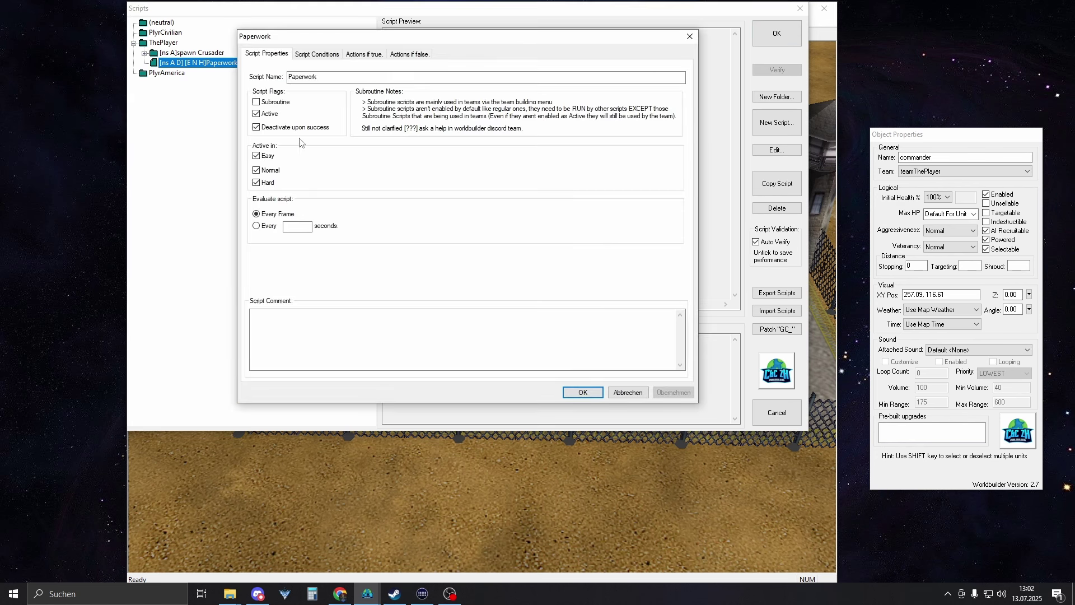
{"action": "left_click", "coordinate": [315, 56]}
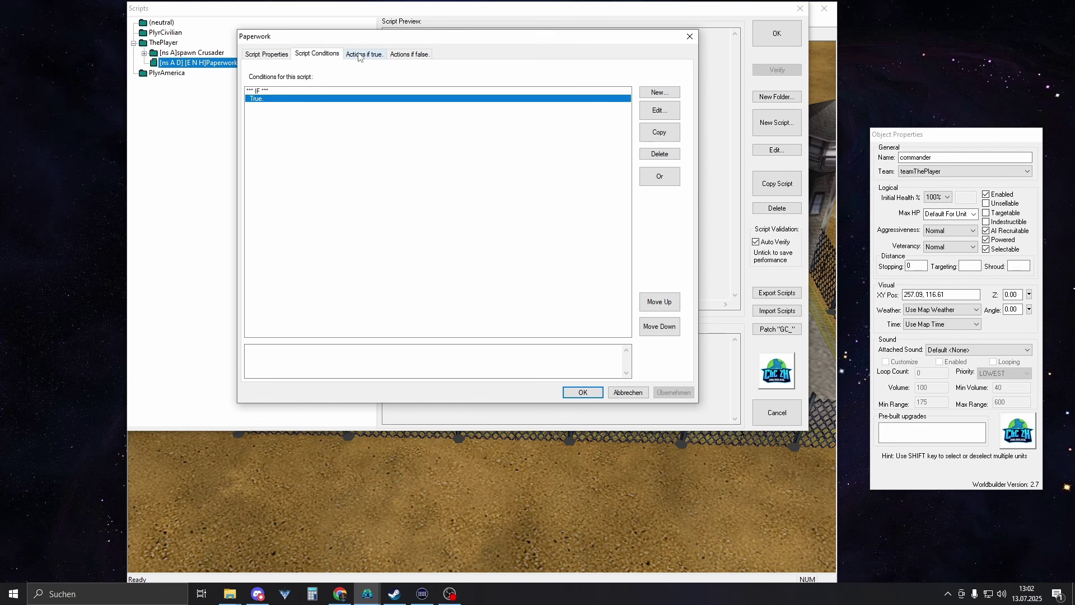
{"action": "left_click", "coordinate": [361, 54]}
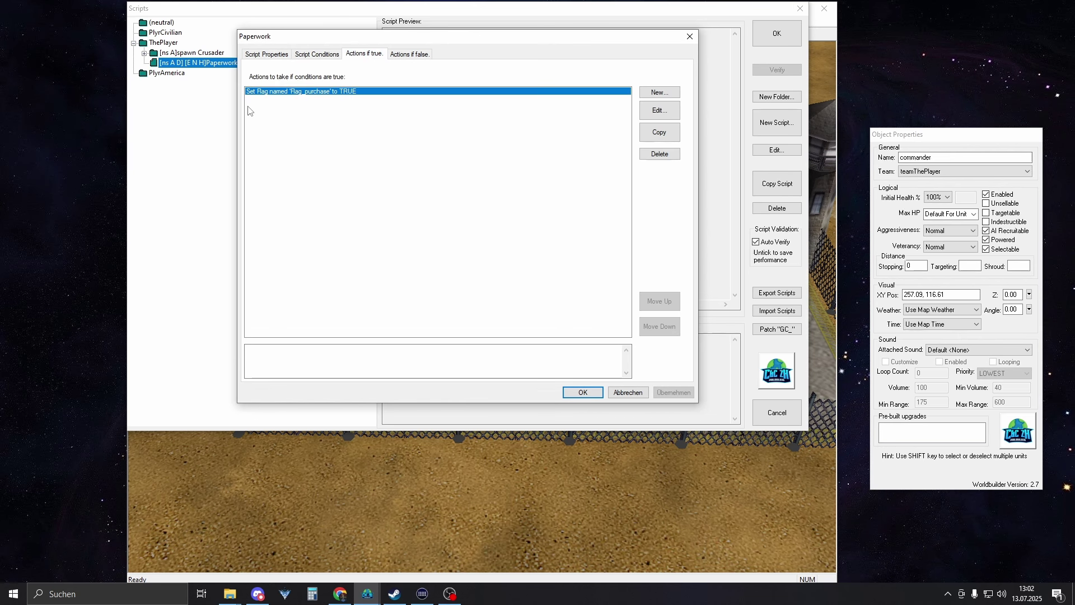
Step: Inspect the flag name in Paperwork's Set flag to value action, and close the action and script without changes
{"action": "double_click", "coordinate": [312, 93]}
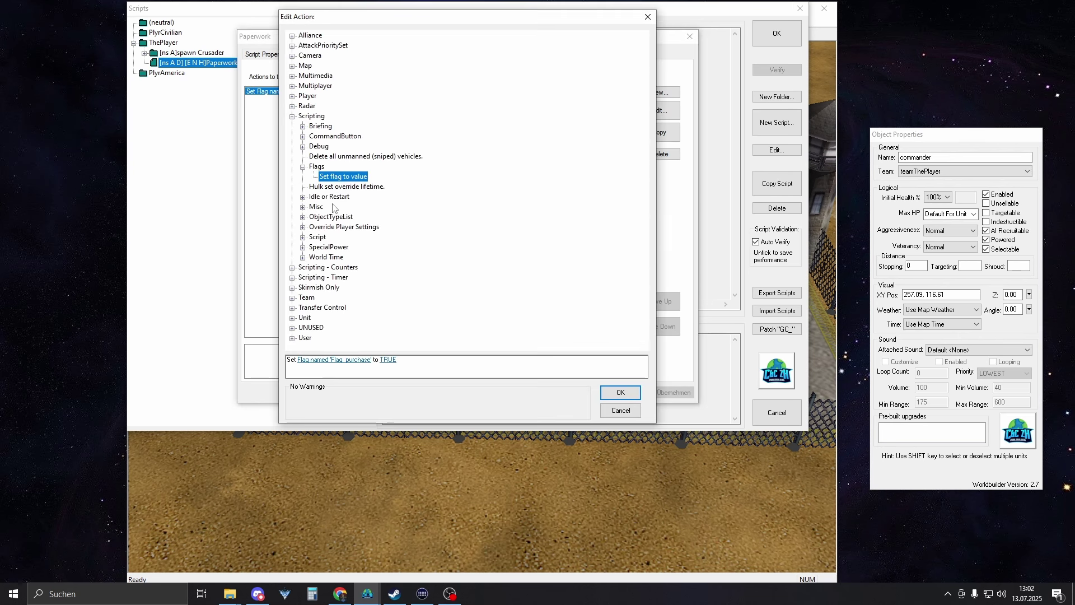
{"action": "left_click", "coordinate": [336, 360]}
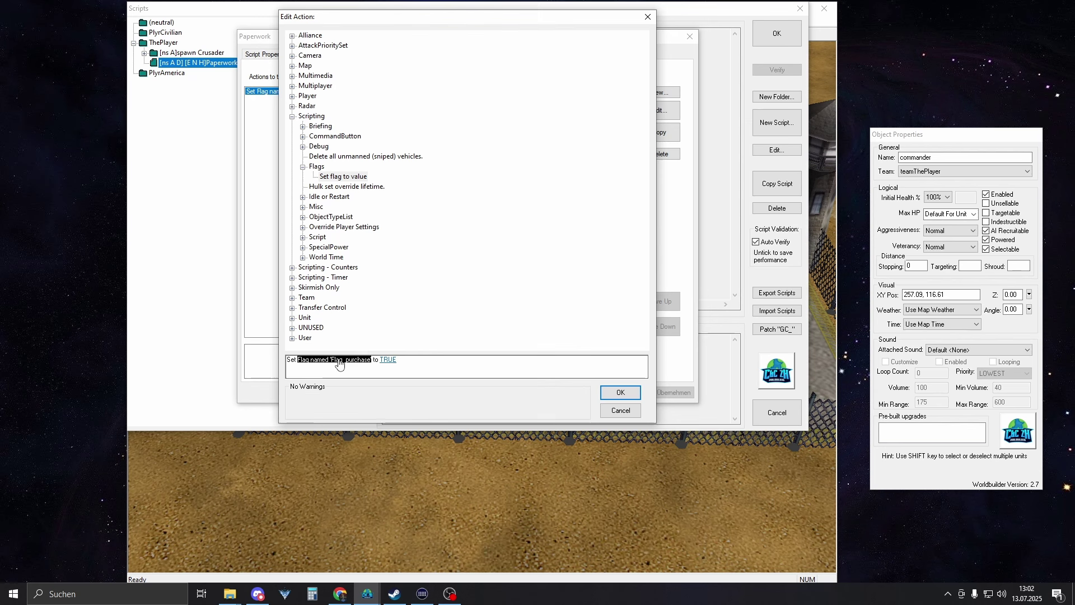
{"action": "left_click", "coordinate": [339, 360]}
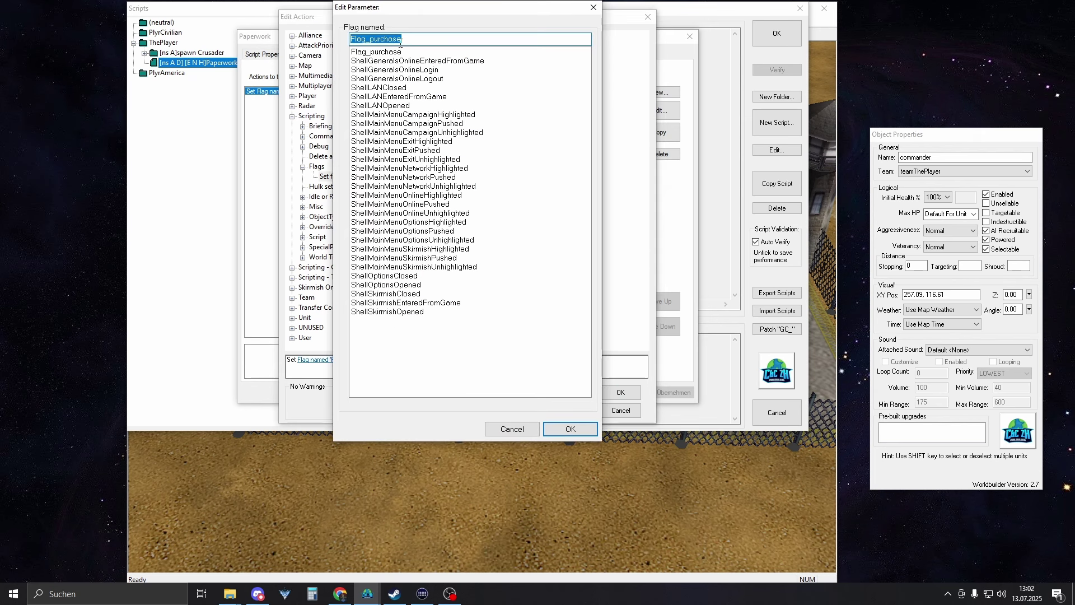
{"action": "left_click", "coordinate": [421, 40]}
{"action": "left_click_drag", "start_coordinate": [421, 39], "coordinate": [357, 99]}
{"action": "left_click", "coordinate": [512, 429]}
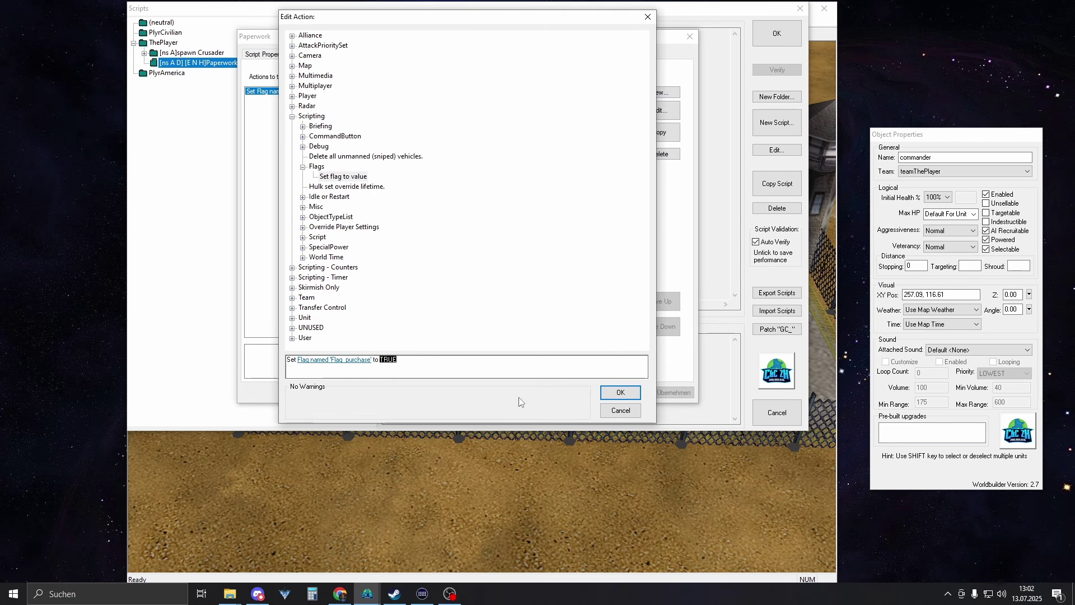
{"action": "left_click", "coordinate": [619, 412]}
{"action": "left_click", "coordinate": [628, 392]}
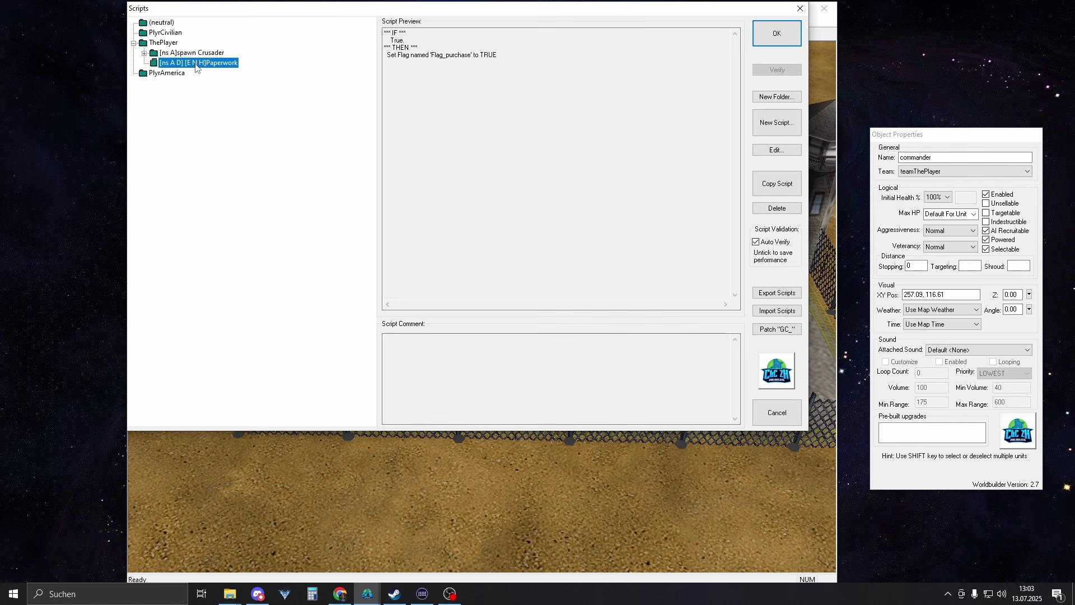
Step: Open Crusader_Spawn in the spawn Crusader folder and review its script flags, both conditions and the actions if true
{"action": "double_click", "coordinate": [173, 54]}
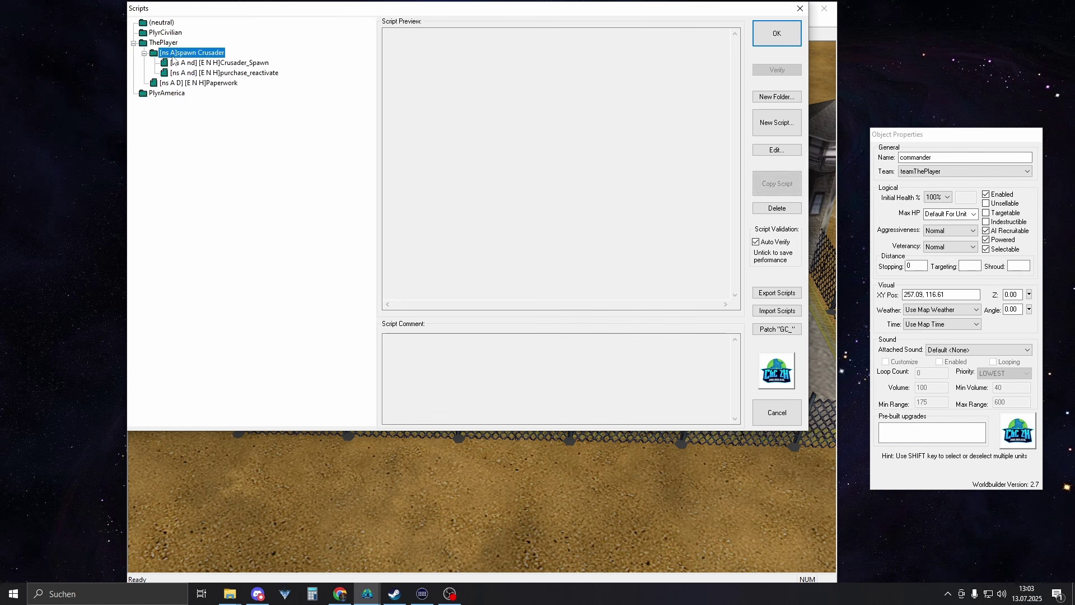
{"action": "double_click", "coordinate": [220, 65]}
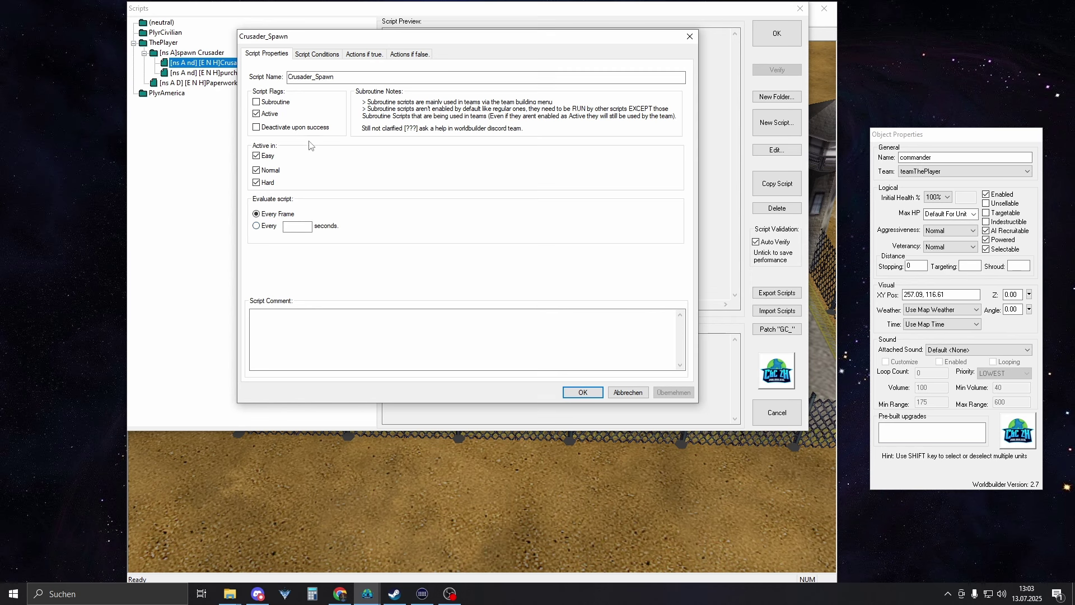
{"action": "left_click", "coordinate": [308, 56]}
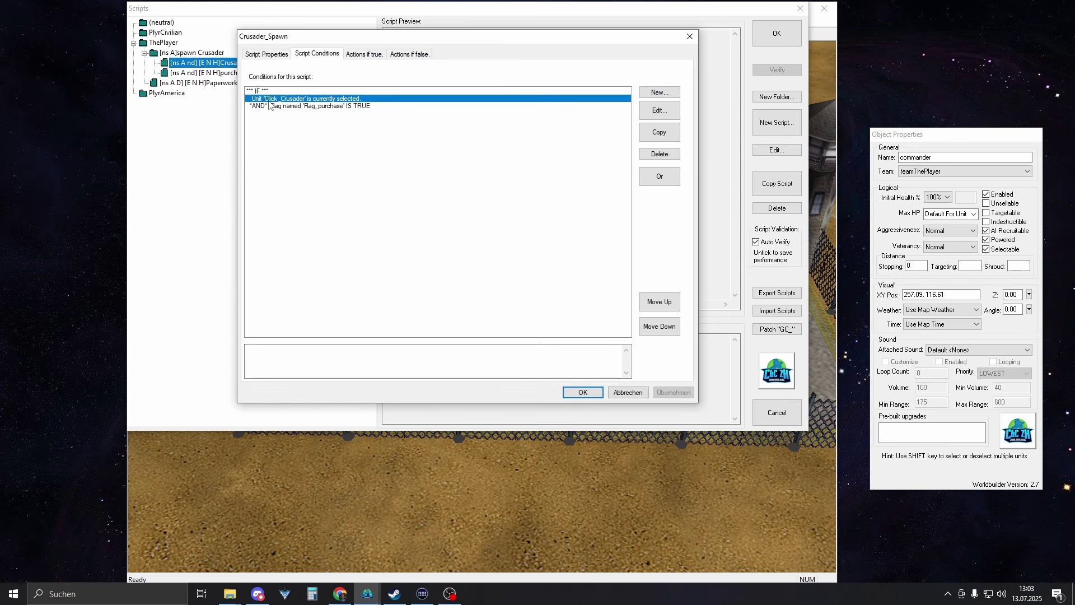
{"action": "left_click", "coordinate": [302, 108]}
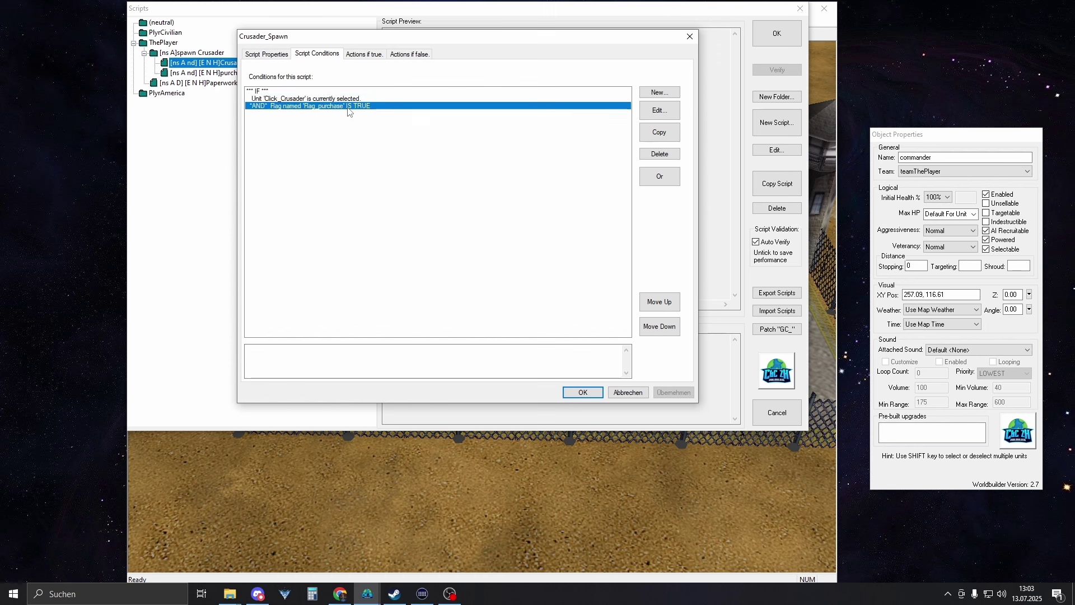
{"action": "left_click", "coordinate": [361, 58]}
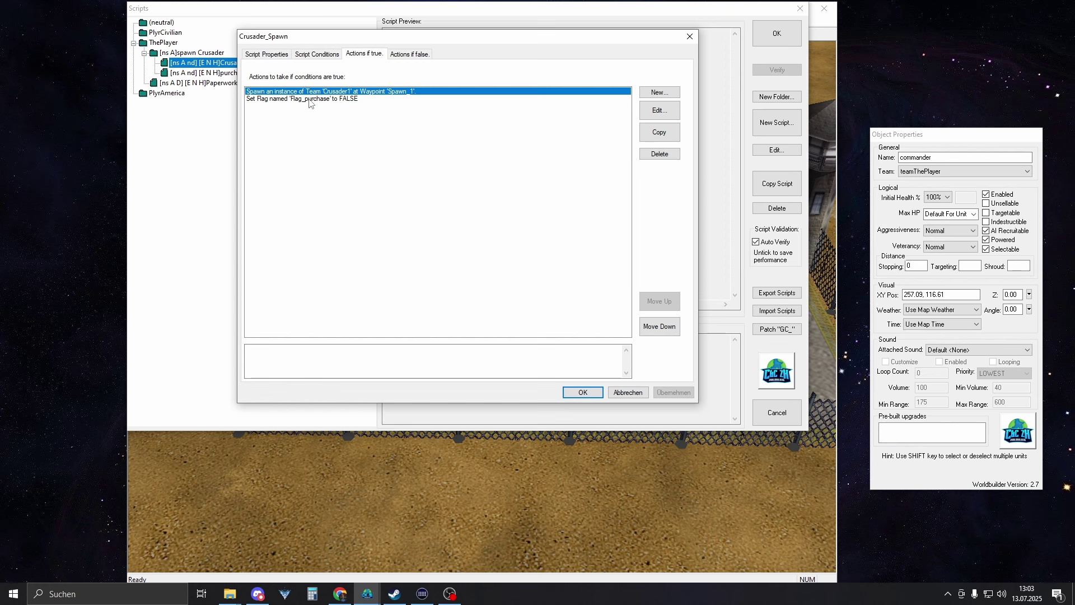
{"action": "left_click", "coordinate": [318, 54]}
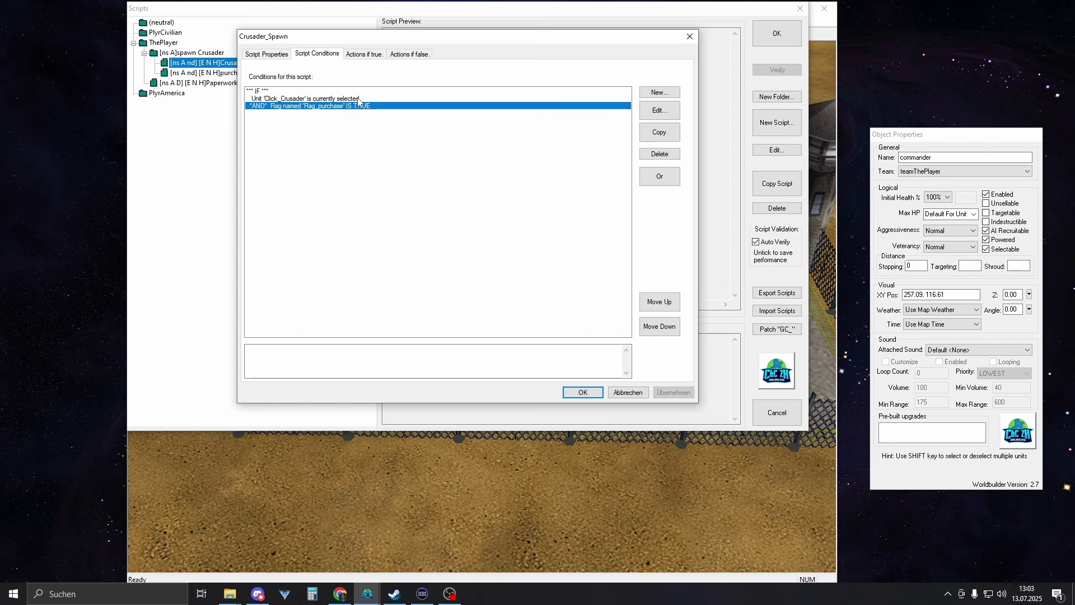
{"action": "left_click", "coordinate": [364, 54]}
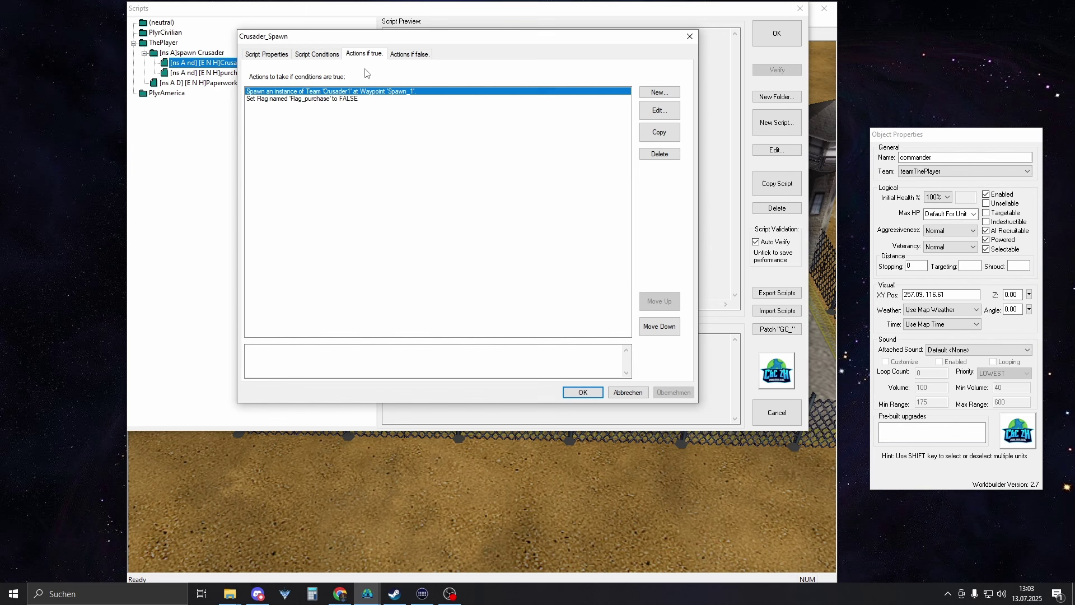
Step: Confirm Flag_purchase and False in Crusader_Spawn's Set flag to value action, and accept the script
{"action": "double_click", "coordinate": [343, 99]}
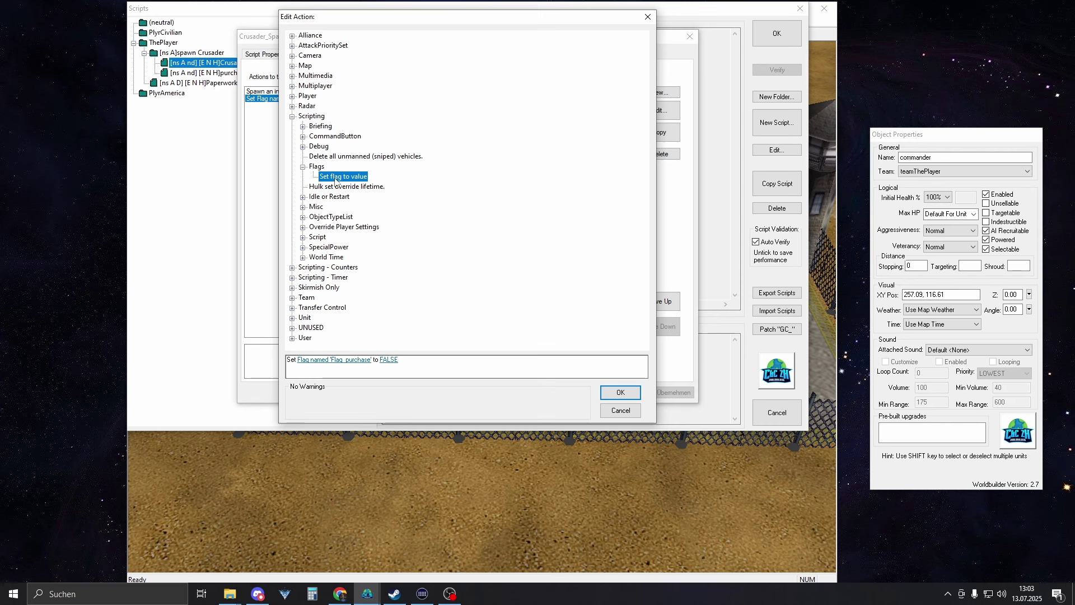
{"action": "left_click", "coordinate": [336, 362]}
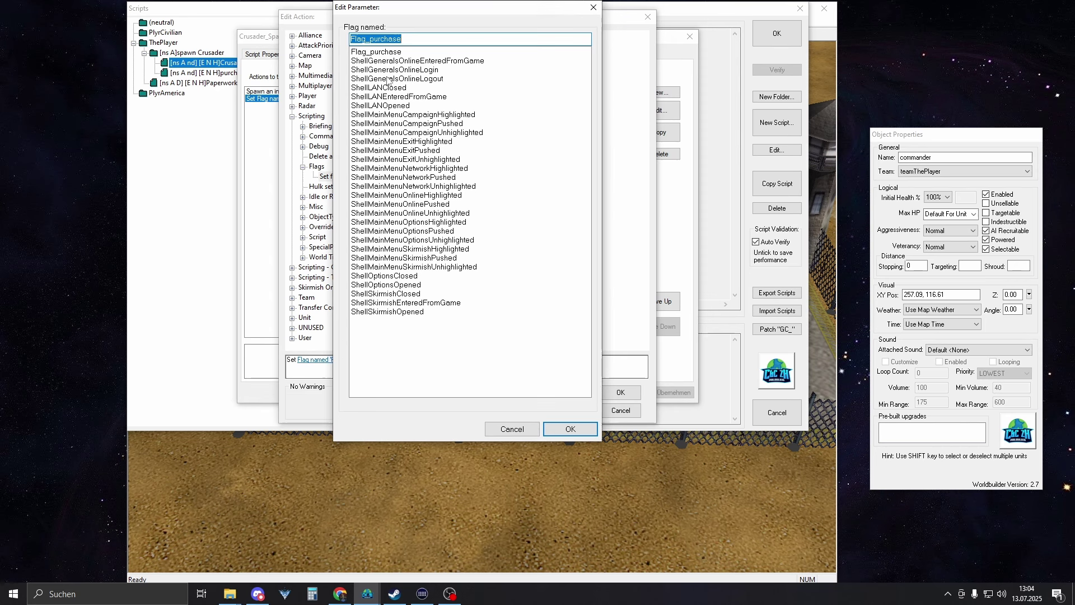
{"action": "left_click", "coordinate": [549, 427]}
{"action": "left_click", "coordinate": [389, 359]}
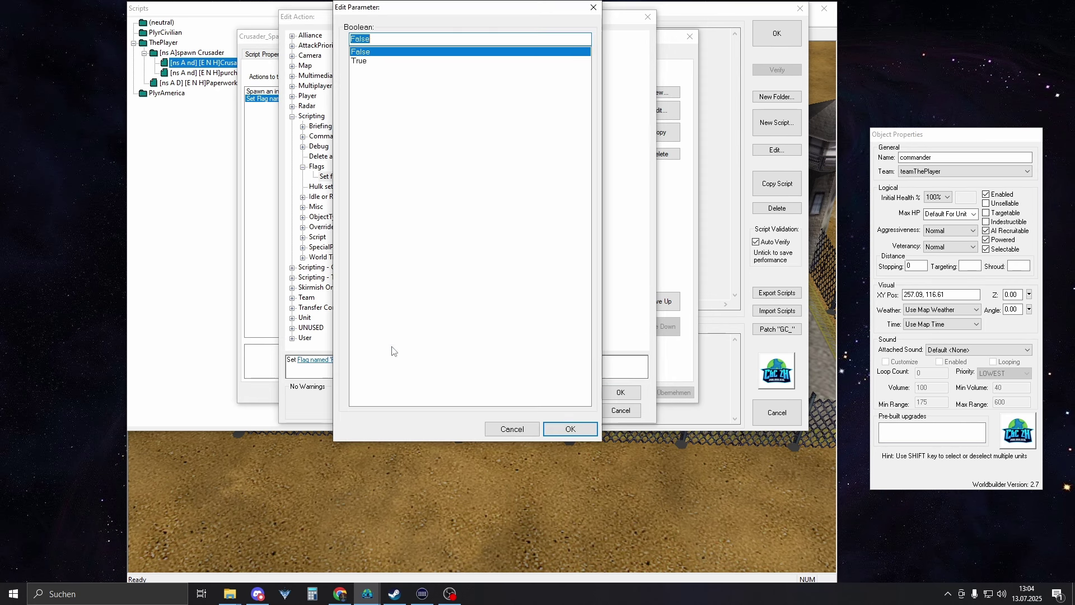
{"action": "left_click", "coordinate": [568, 428]}
{"action": "left_click", "coordinate": [607, 394]}
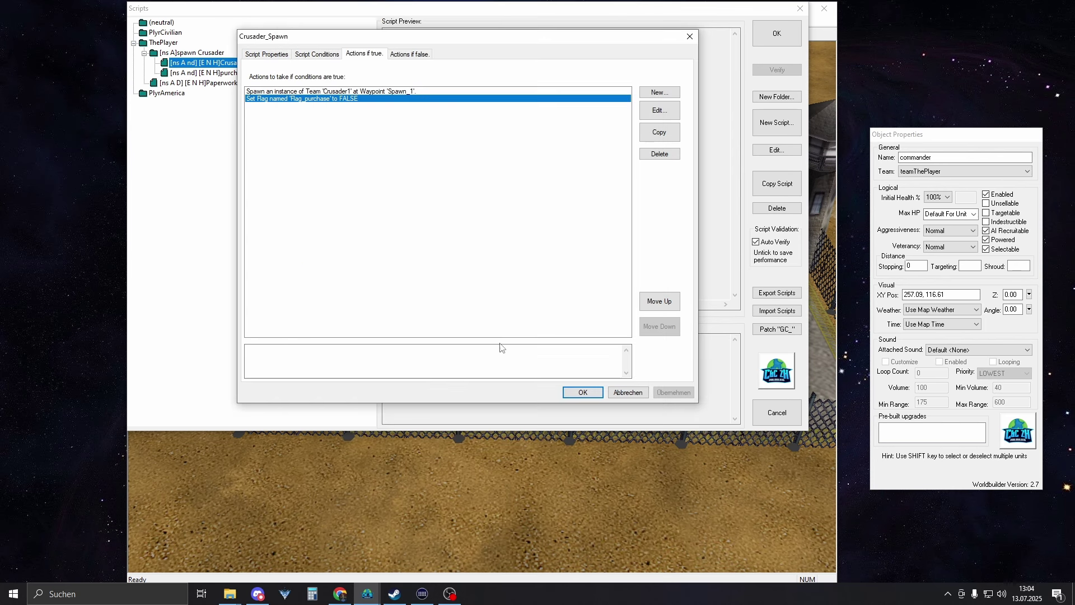
{"action": "left_click", "coordinate": [583, 392]}
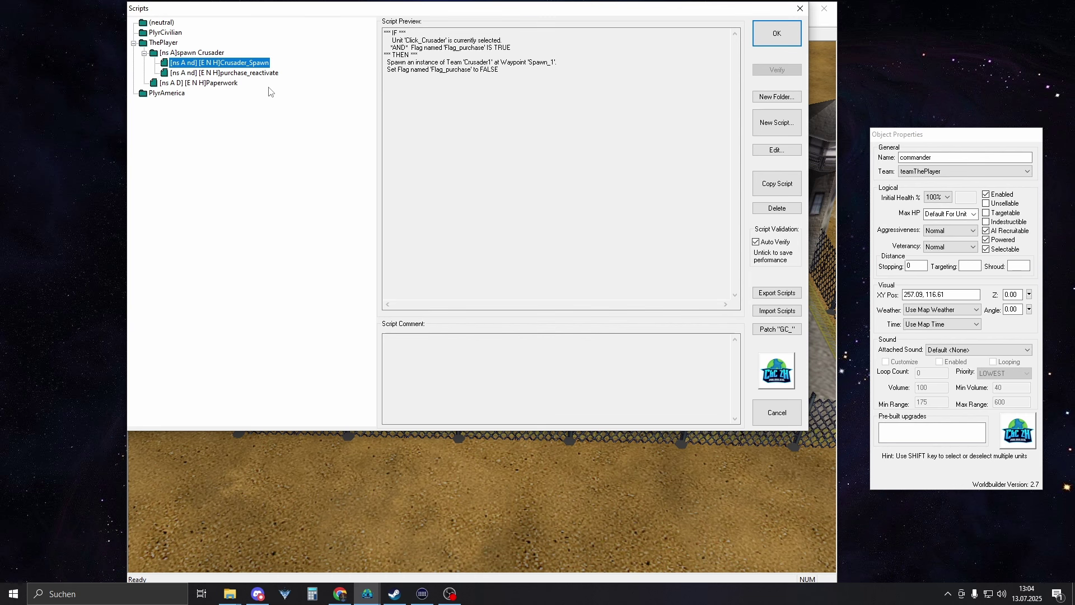
Step: Open the purchase_reactivate script and review its script flags, its condition and its action for when the condition is true
{"action": "left_click", "coordinate": [200, 74]}
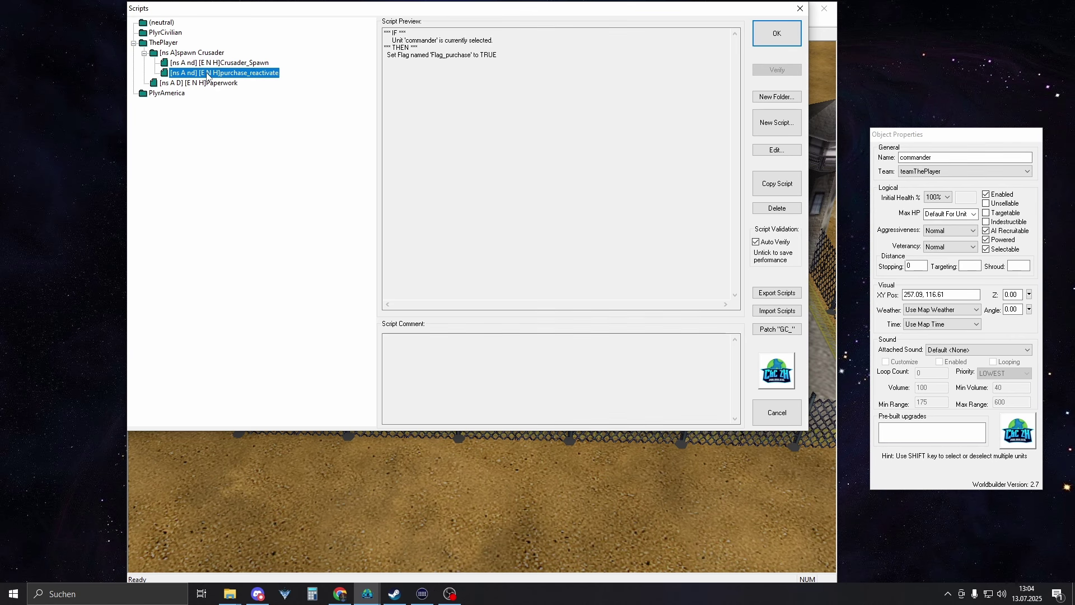
{"action": "double_click", "coordinate": [207, 74]}
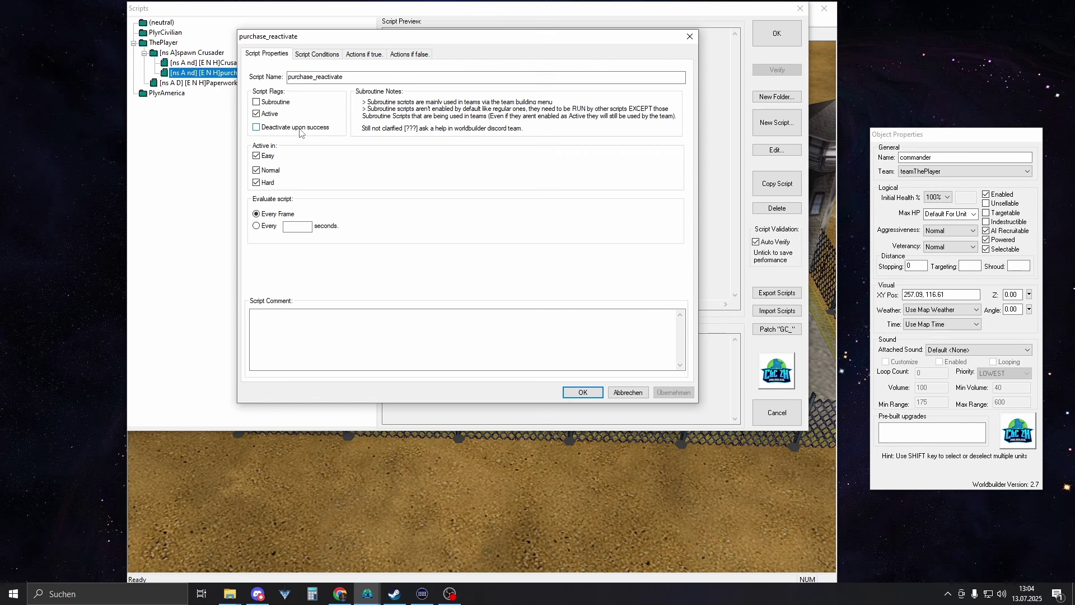
{"action": "left_click", "coordinate": [317, 54]}
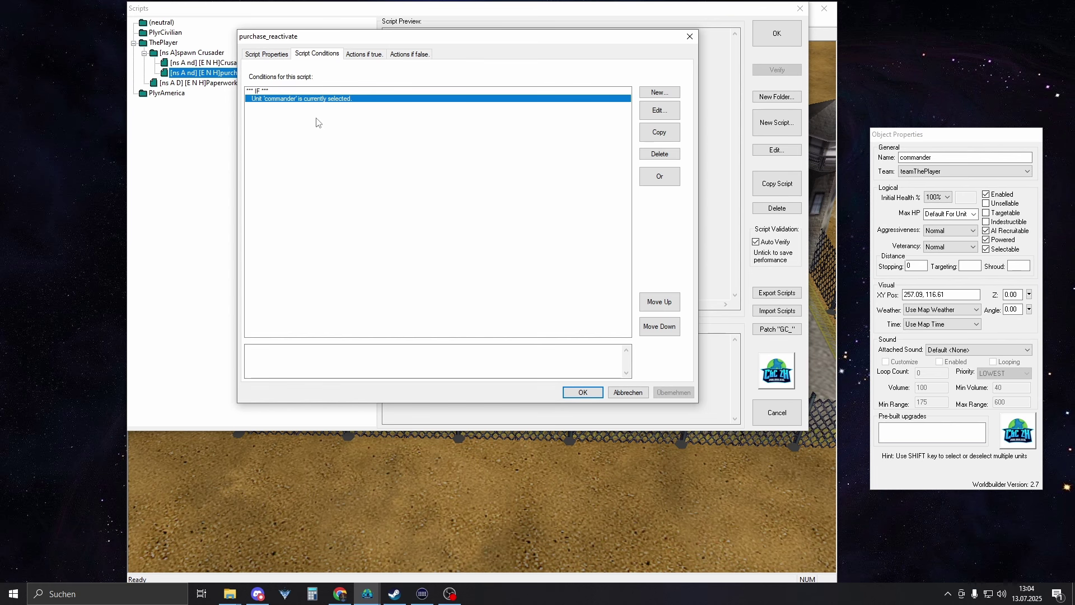
{"action": "left_click", "coordinate": [370, 53]}
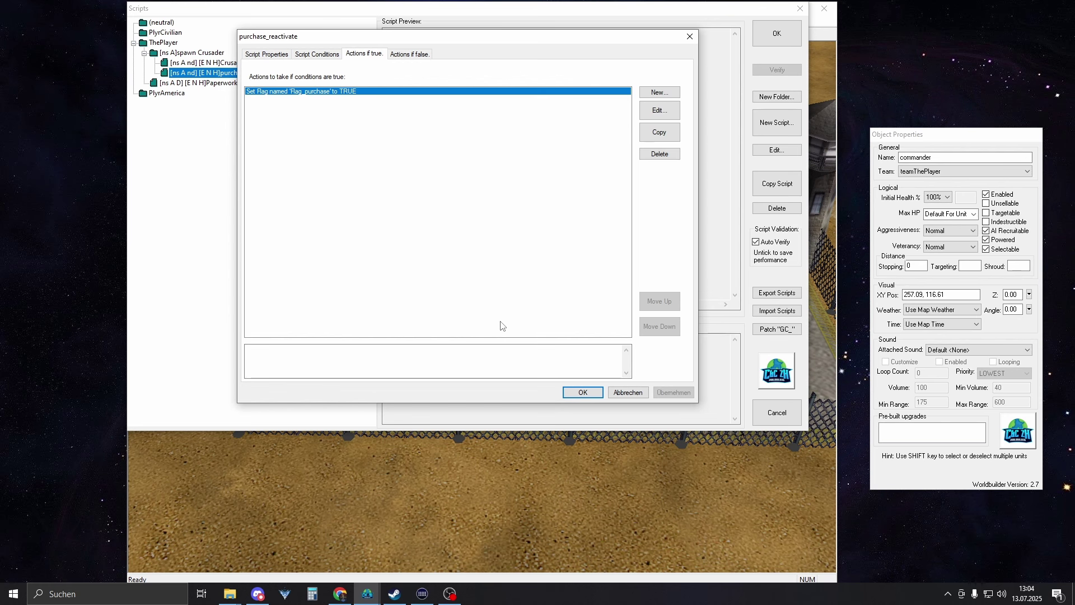
Step: Check purchase_reactivate's script flags, accept the script, and compare its preview with the Crusader_Spawn preview
{"action": "left_click", "coordinate": [267, 54]}
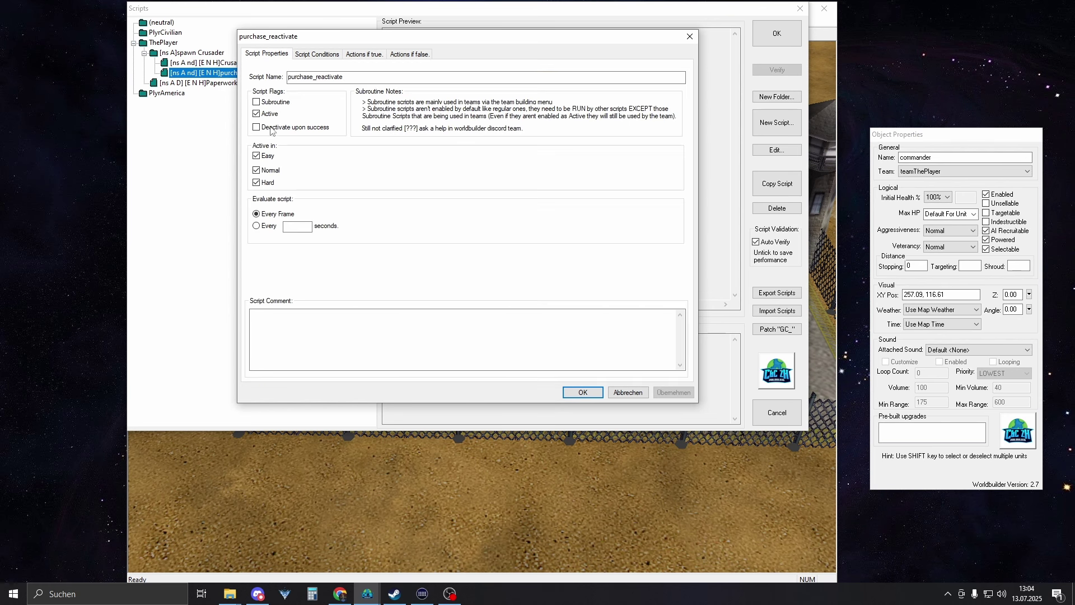
{"action": "left_click", "coordinate": [585, 392]}
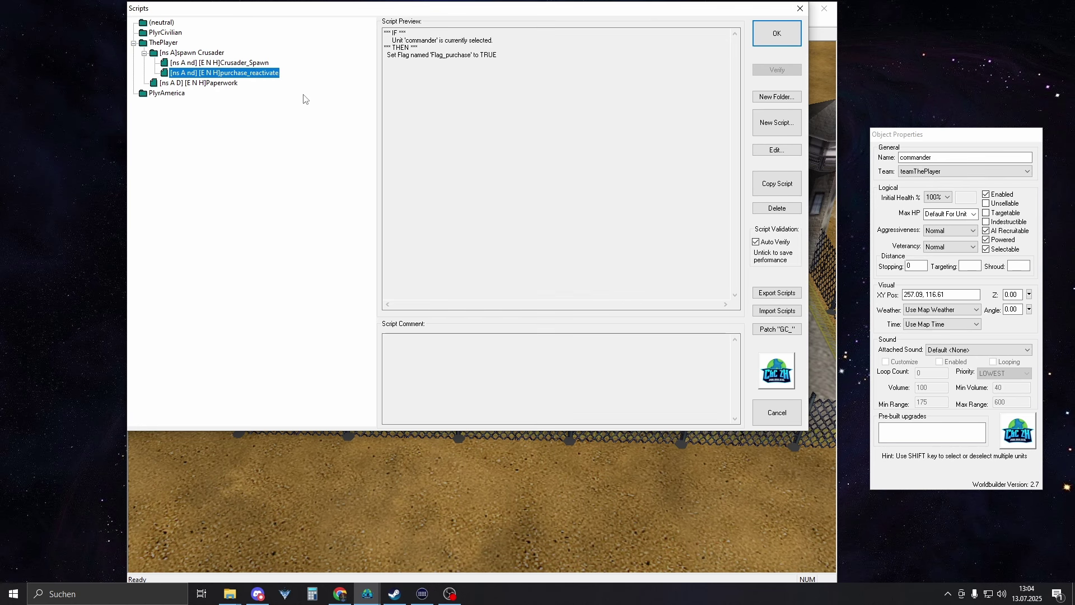
{"action": "left_click", "coordinate": [255, 64]}
{"action": "left_click", "coordinate": [251, 72]}
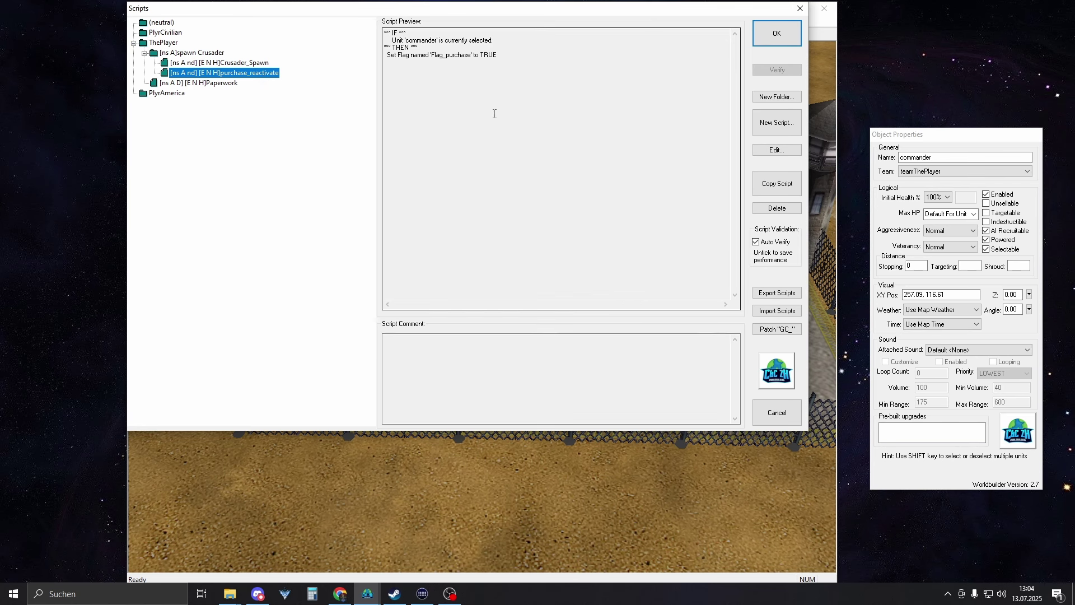
{"action": "left_click", "coordinate": [237, 64]}
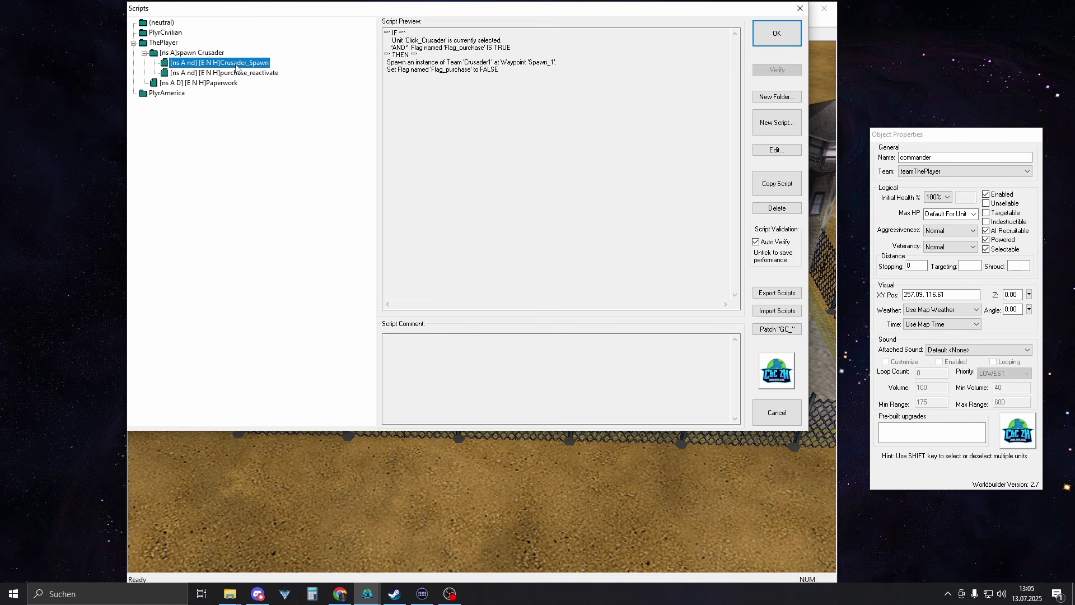
Step: Set the Crusader_Spawn script to be evaluated every 1 second, accept it, and close the scripts window with the changes accepted
{"action": "double_click", "coordinate": [237, 64]}
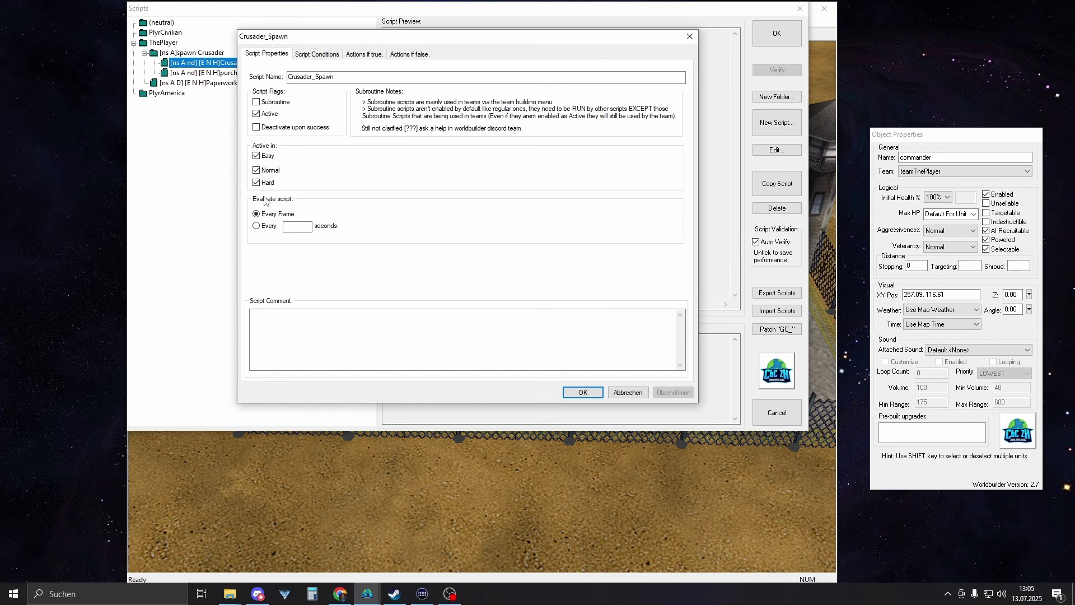
{"action": "left_click", "coordinate": [256, 226]}
{"action": "left_click", "coordinate": [261, 226]}
{"action": "left_click", "coordinate": [582, 392]}
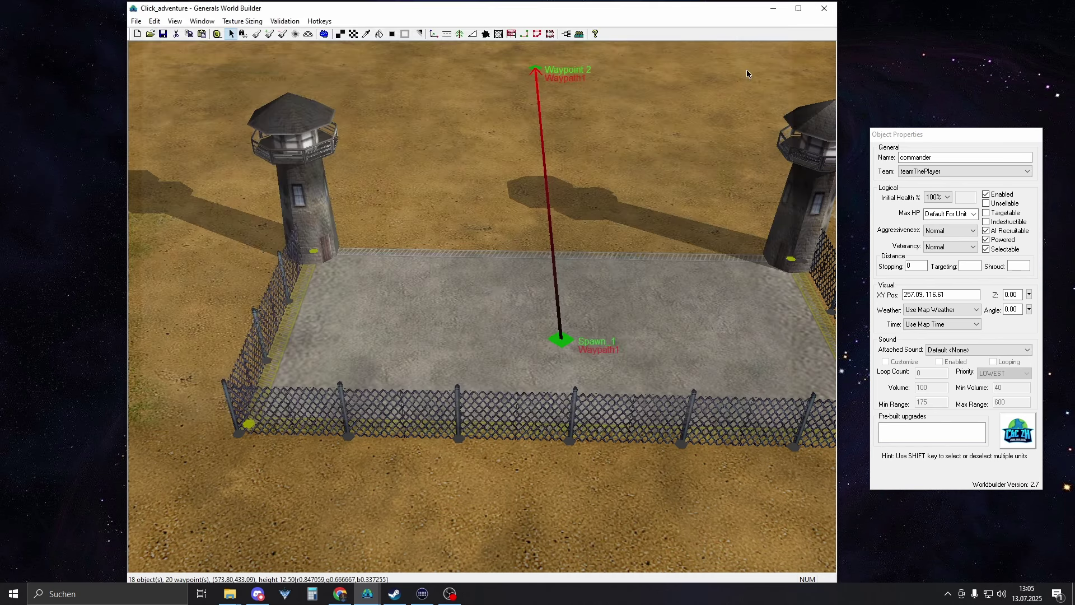
{"action": "left_click", "coordinate": [776, 33]}
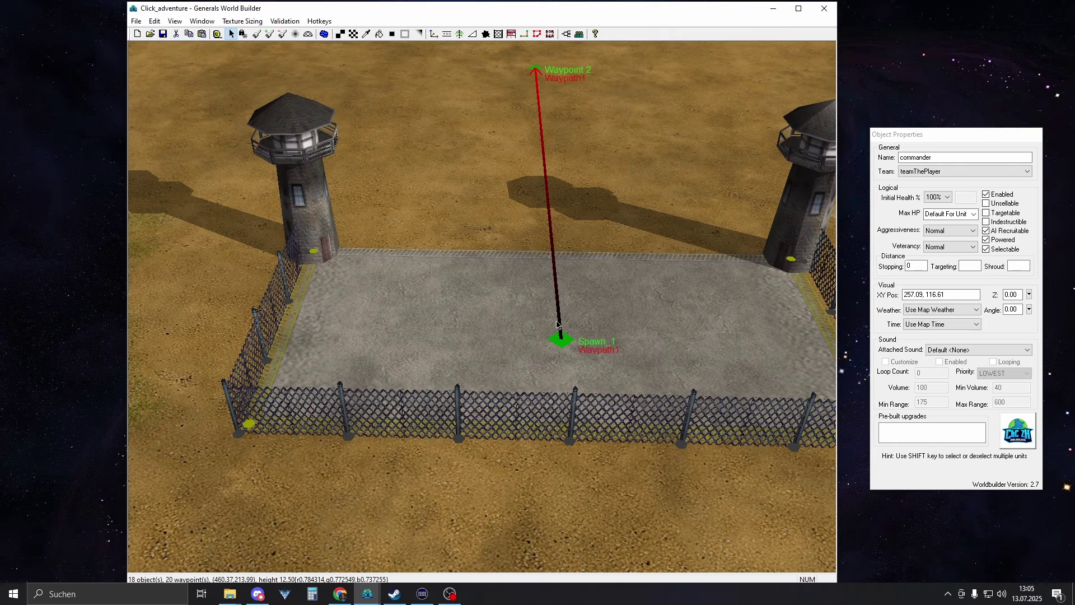
{"action": "scroll", "coordinate": [554, 347], "scroll_direction": "down", "scroll_amount": 5}
{"action": "right_click_drag", "start_coordinate": [554, 280], "coordinate": [476, 336]}
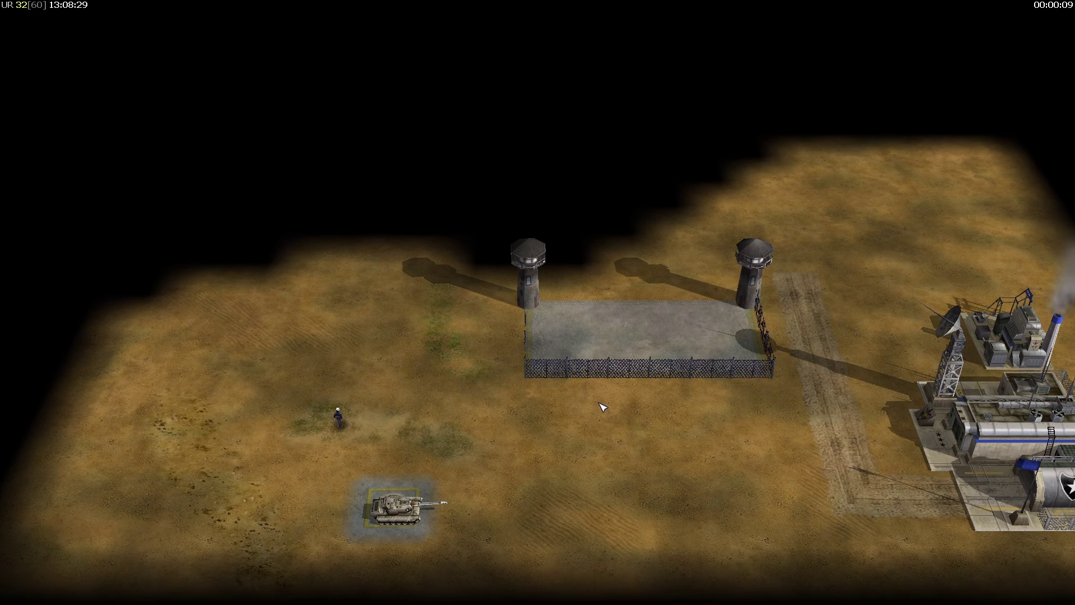
Step: Test the purchase in the game by selecting the display tank, the commander, and the display tank again
{"action": "left_click", "coordinate": [401, 509]}
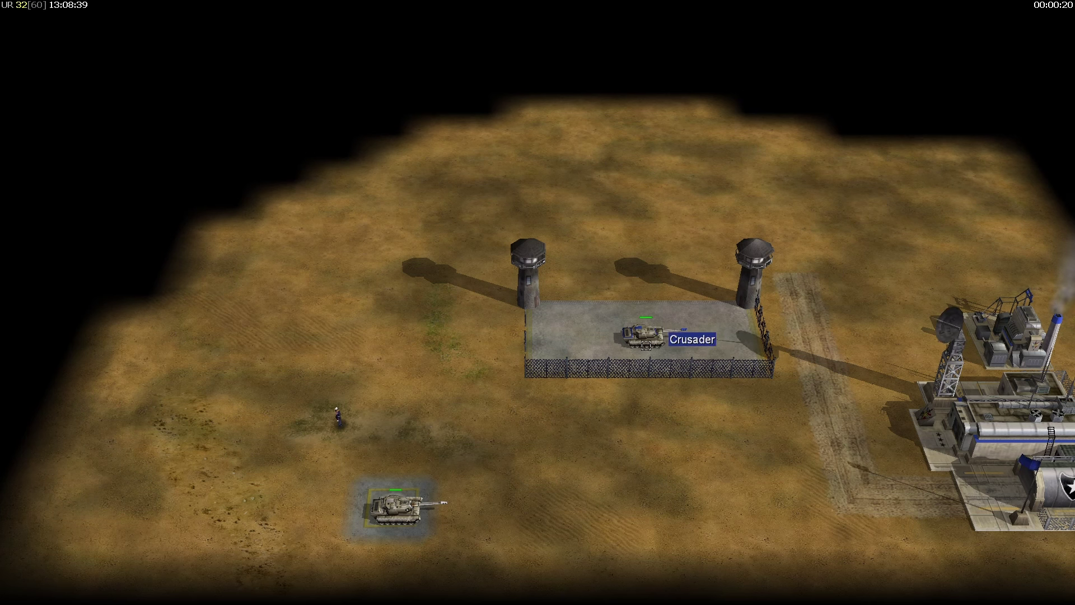
{"action": "left_click_drag", "start_coordinate": [253, 458], "coordinate": [501, 380]}
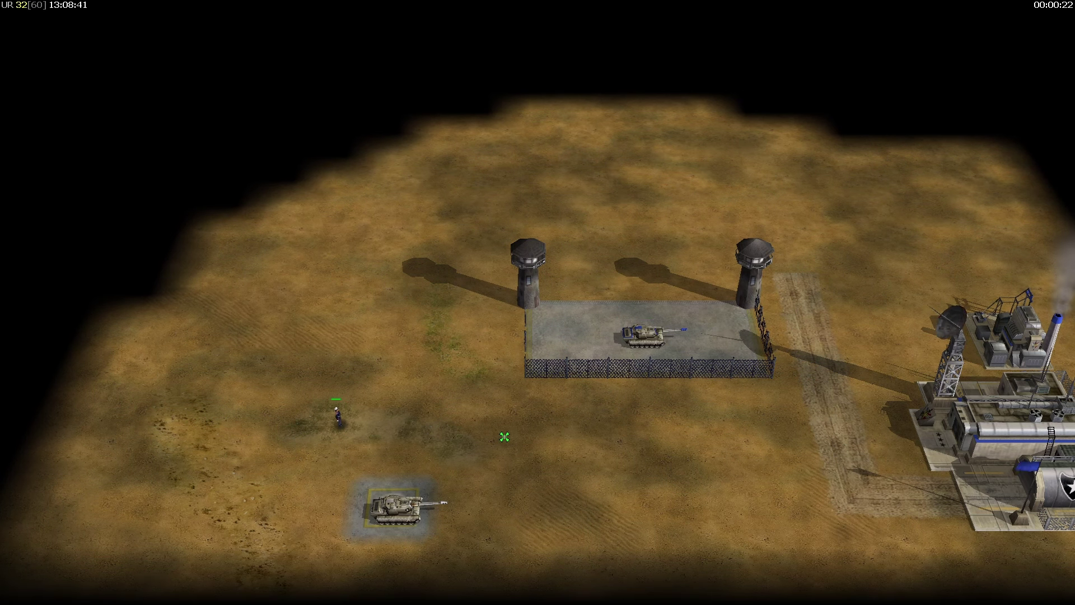
{"action": "left_click", "coordinate": [397, 509]}
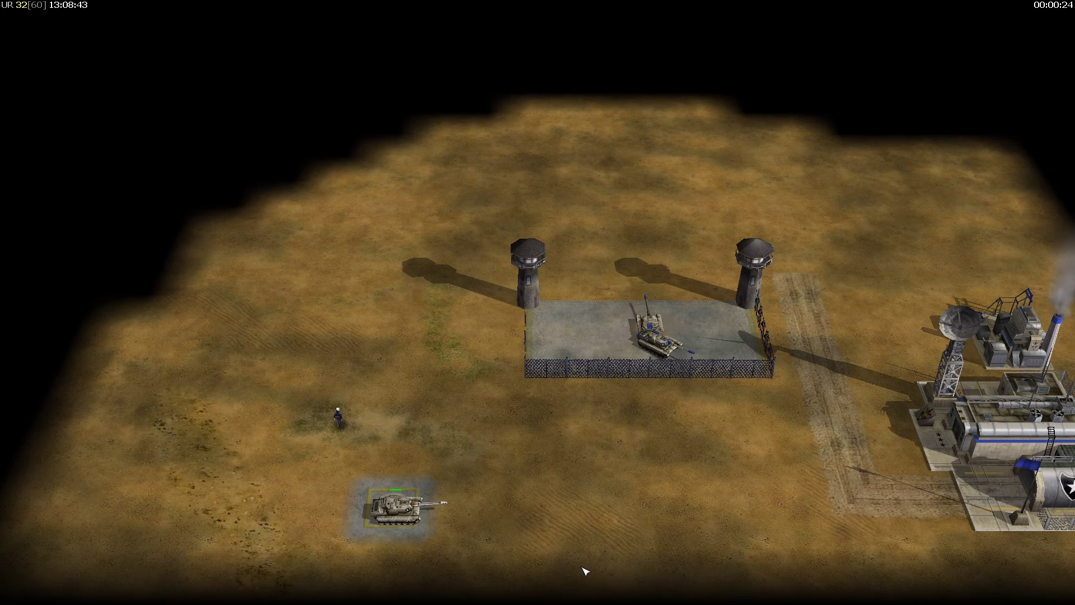
{"action": "right_click_drag", "start_coordinate": [612, 392], "coordinate": [636, 392]}
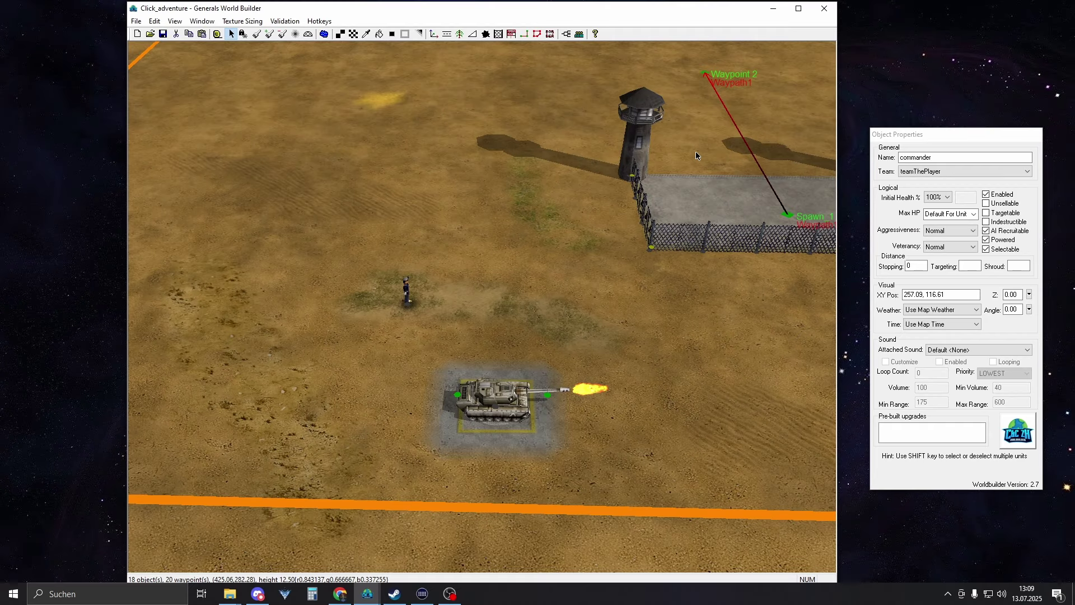
Step: Open Crusader_Spawn in ThePlayer's spawn Crusader folder and inspect the PlaceBuilding sound action in its actions if true
{"action": "left_click", "coordinate": [566, 35]}
{"action": "left_click", "coordinate": [140, 43]}
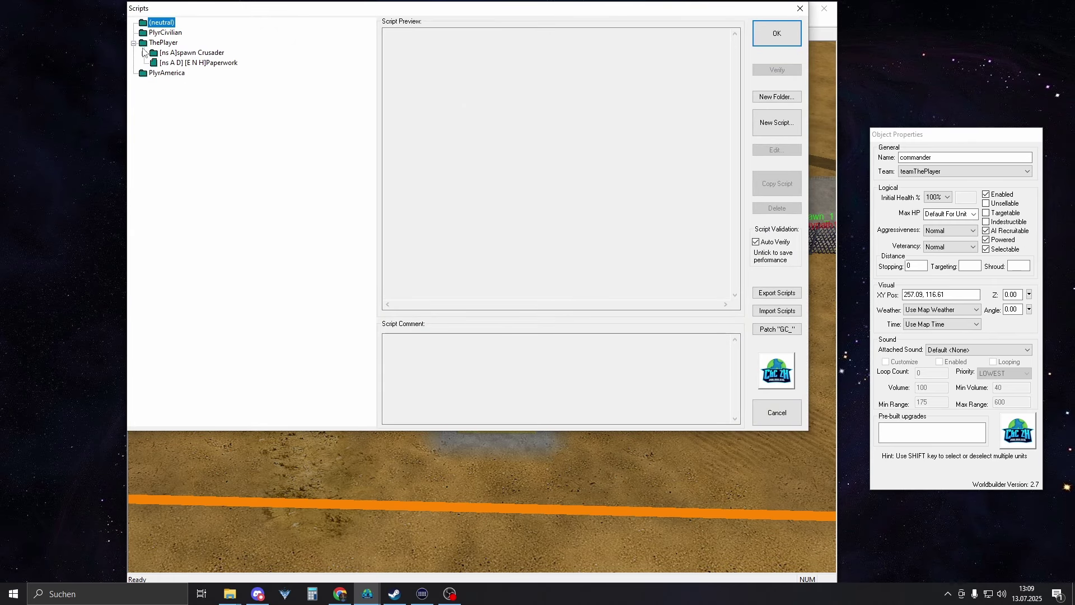
{"action": "left_click", "coordinate": [144, 53]}
{"action": "left_click", "coordinate": [187, 63]}
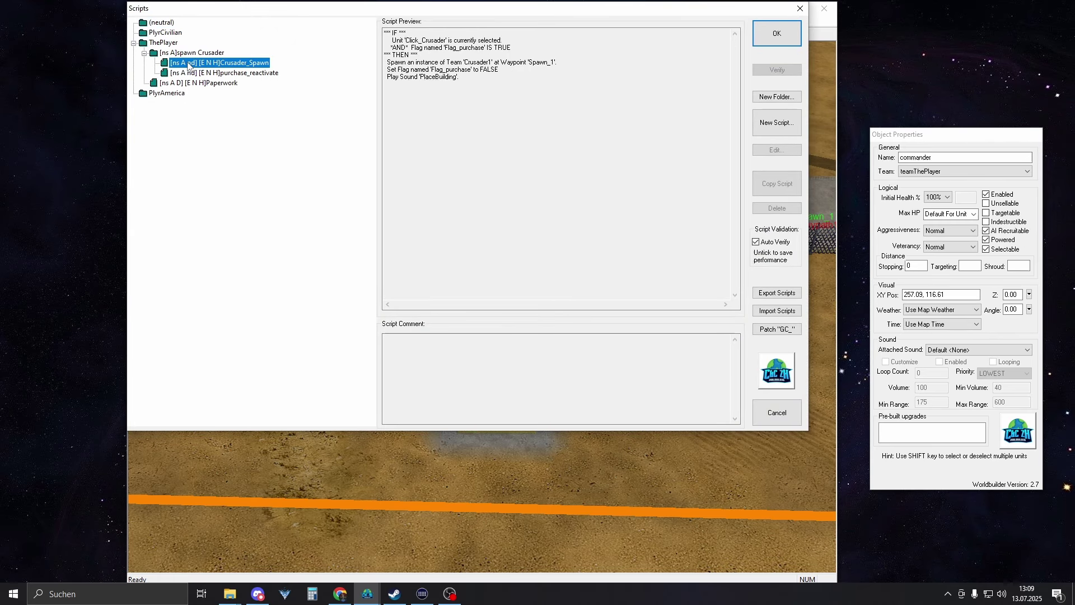
{"action": "double_click", "coordinate": [250, 64]}
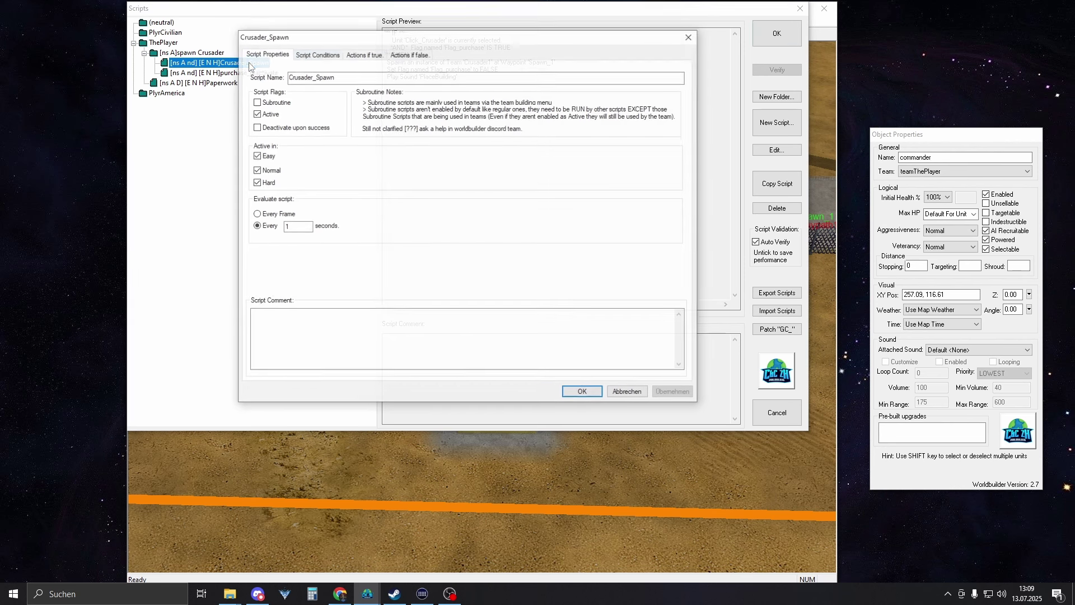
{"action": "left_click", "coordinate": [364, 55]}
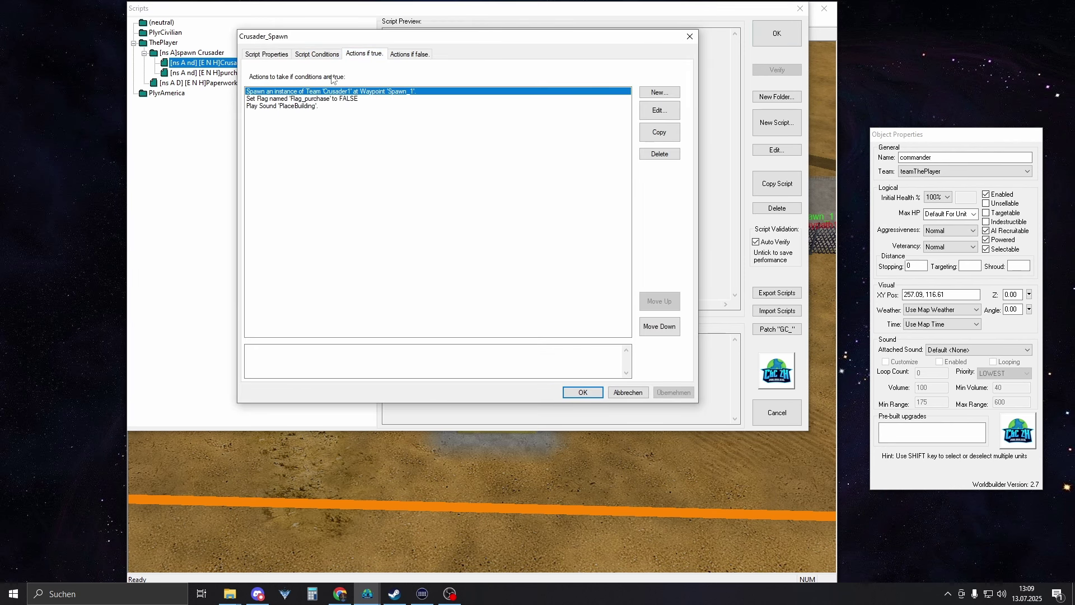
{"action": "left_click", "coordinate": [287, 106]}
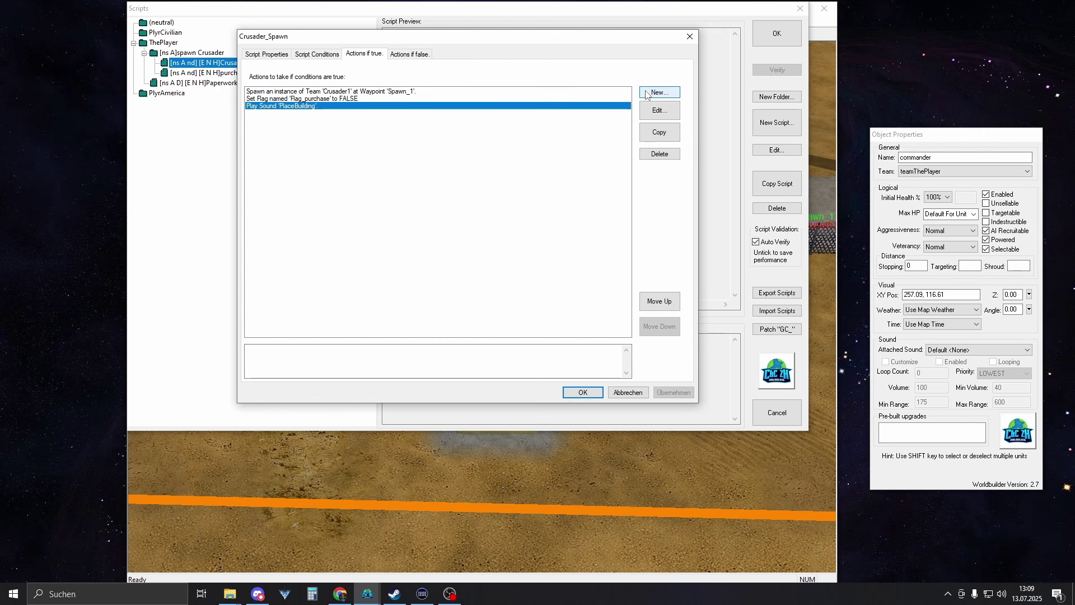
Step: Start a new action in Crusader_Spawn's actions if true, using Play sound effect from Multimedia's Sound Effect group
{"action": "left_click", "coordinate": [647, 93]}
{"action": "left_click", "coordinate": [292, 98]}
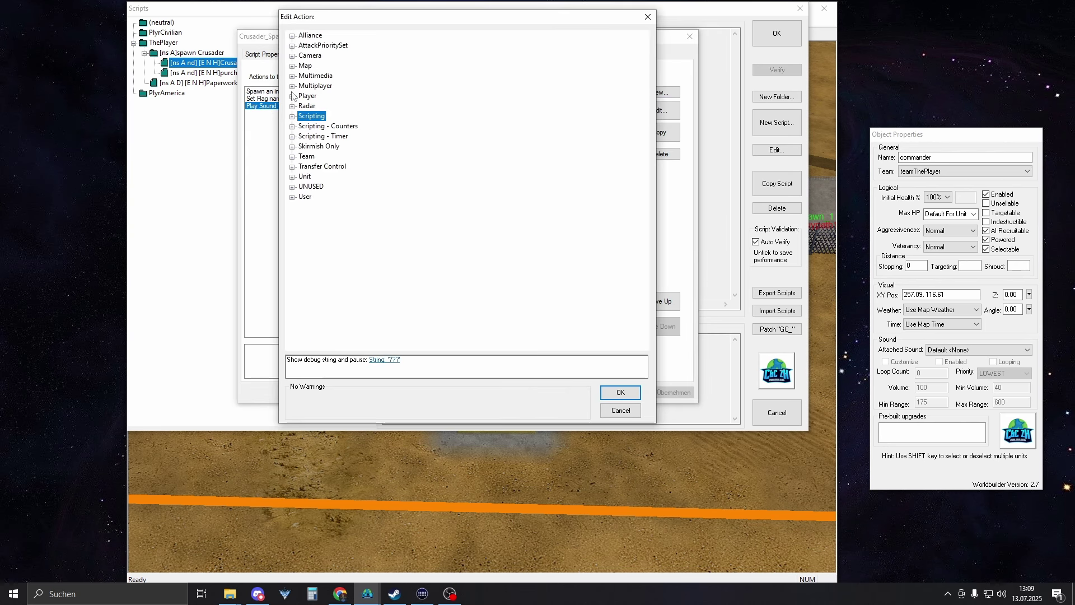
{"action": "left_click", "coordinate": [291, 76]}
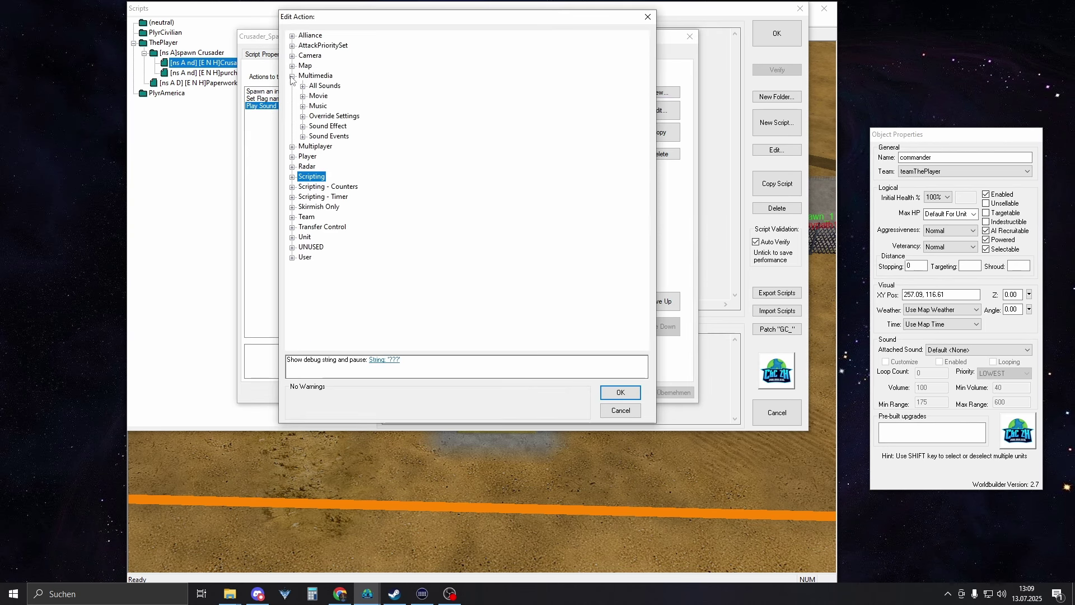
{"action": "left_click", "coordinate": [303, 126]}
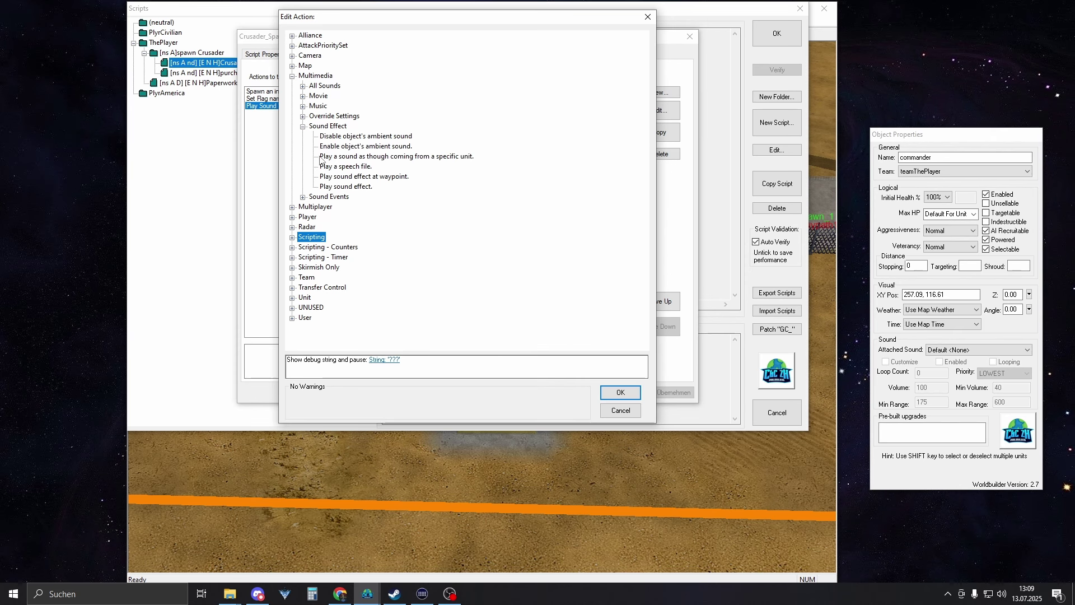
{"action": "left_click", "coordinate": [347, 187]}
Step: Choose PlaceBuilding as the new action's sound, preview it, and accept the parameter
{"action": "left_click", "coordinate": [308, 360]}
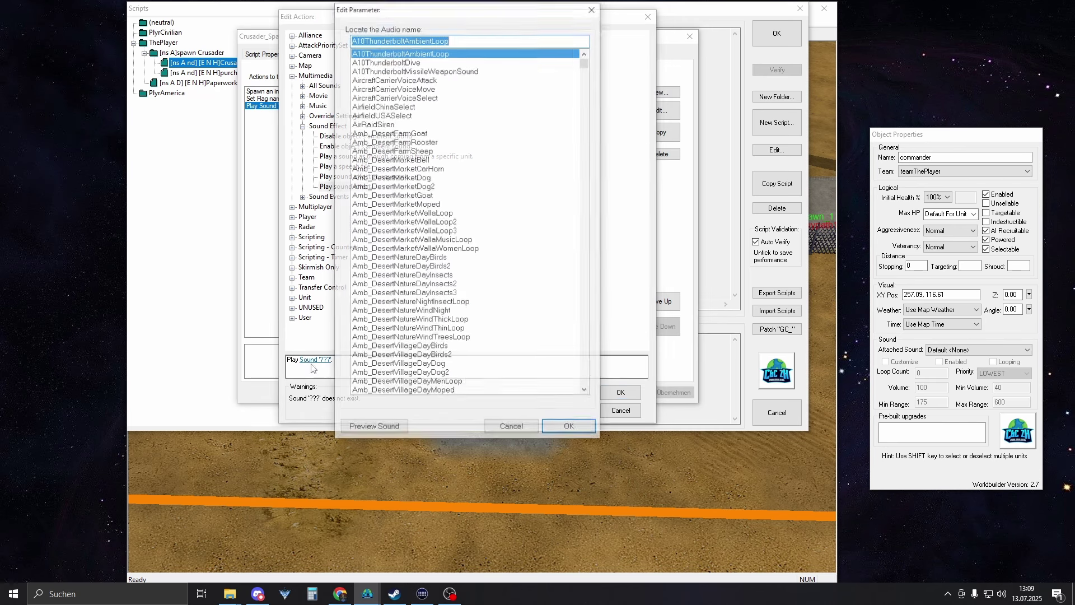
{"action": "left_click_drag", "start_coordinate": [584, 59], "coordinate": [562, 282]}
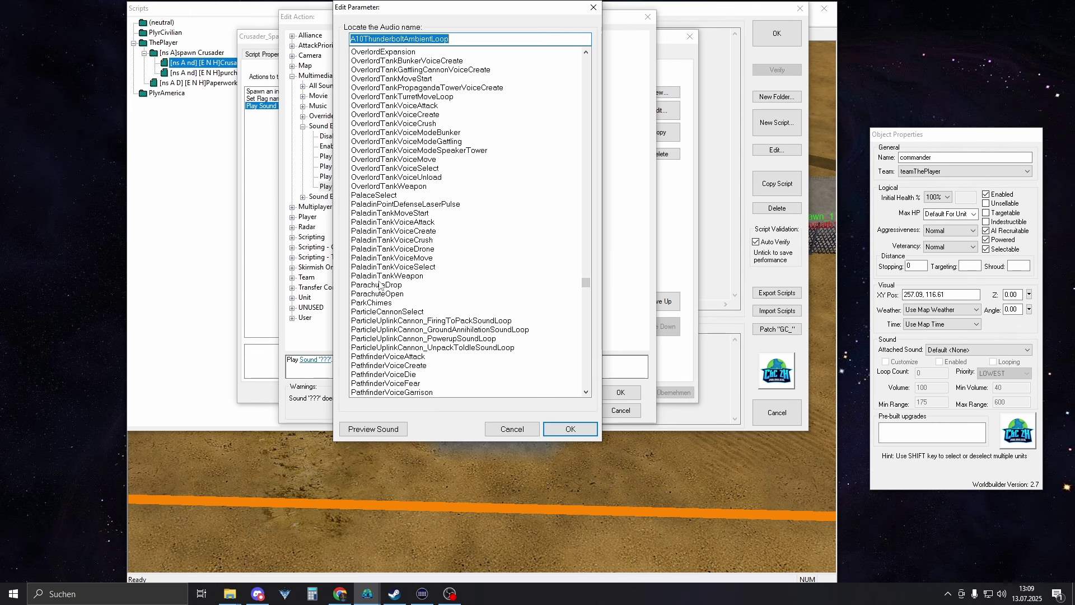
{"action": "scroll", "coordinate": [380, 285], "scroll_direction": "down", "scroll_amount": 3}
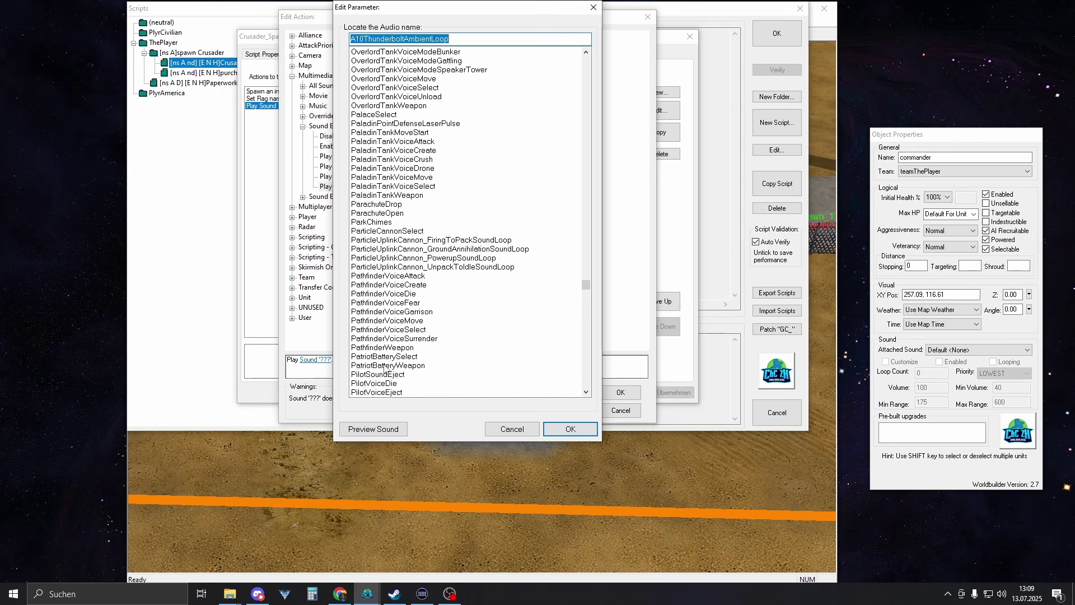
{"action": "scroll", "coordinate": [382, 363], "scroll_direction": "down", "scroll_amount": 7}
{"action": "left_click", "coordinate": [394, 267]}
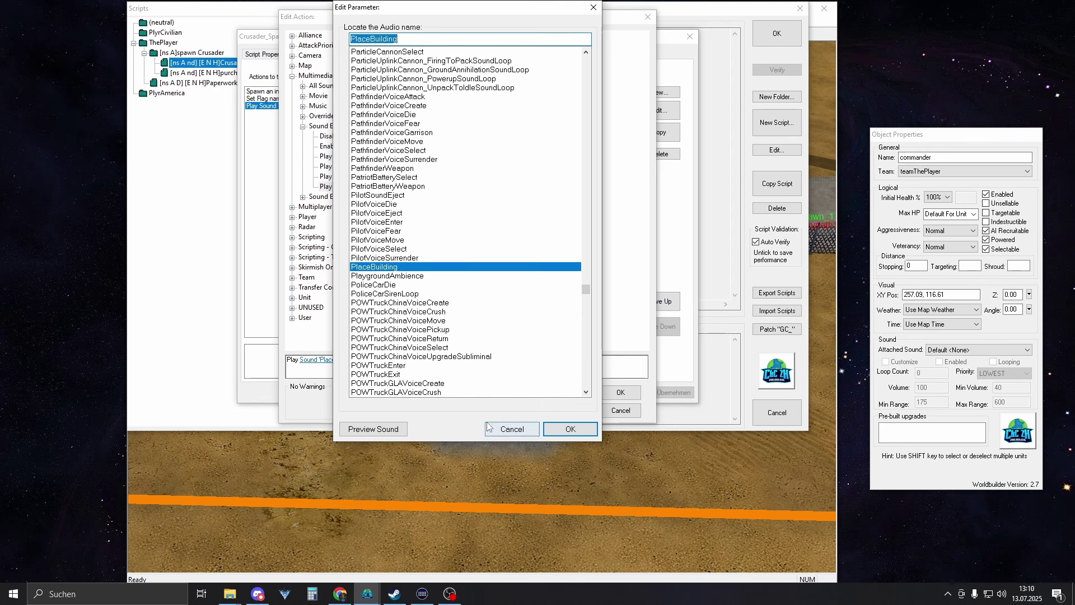
{"action": "left_click", "coordinate": [375, 432]}
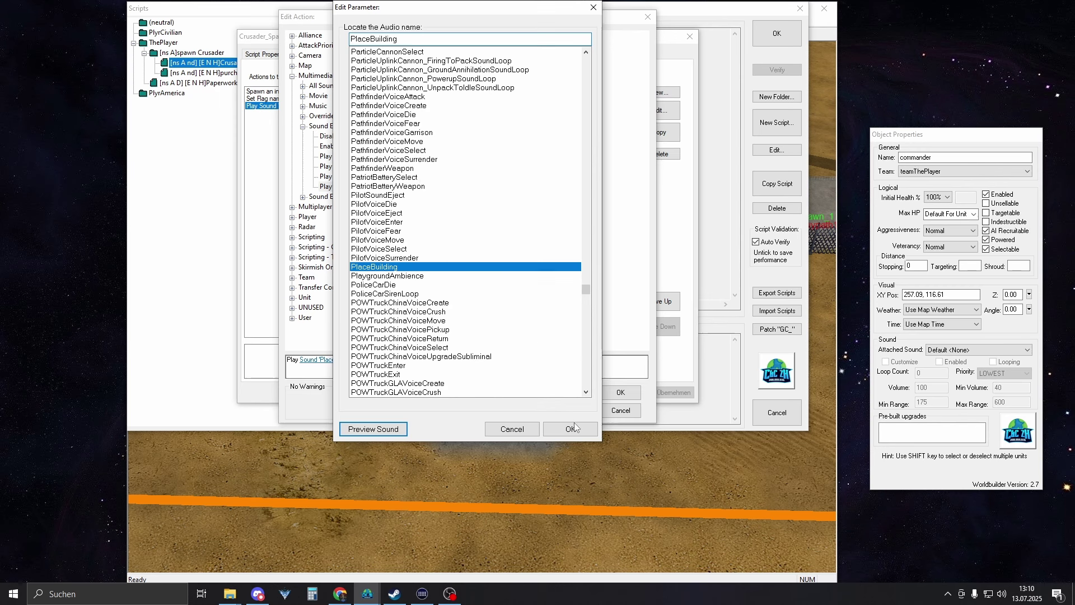
{"action": "left_click", "coordinate": [559, 428]}
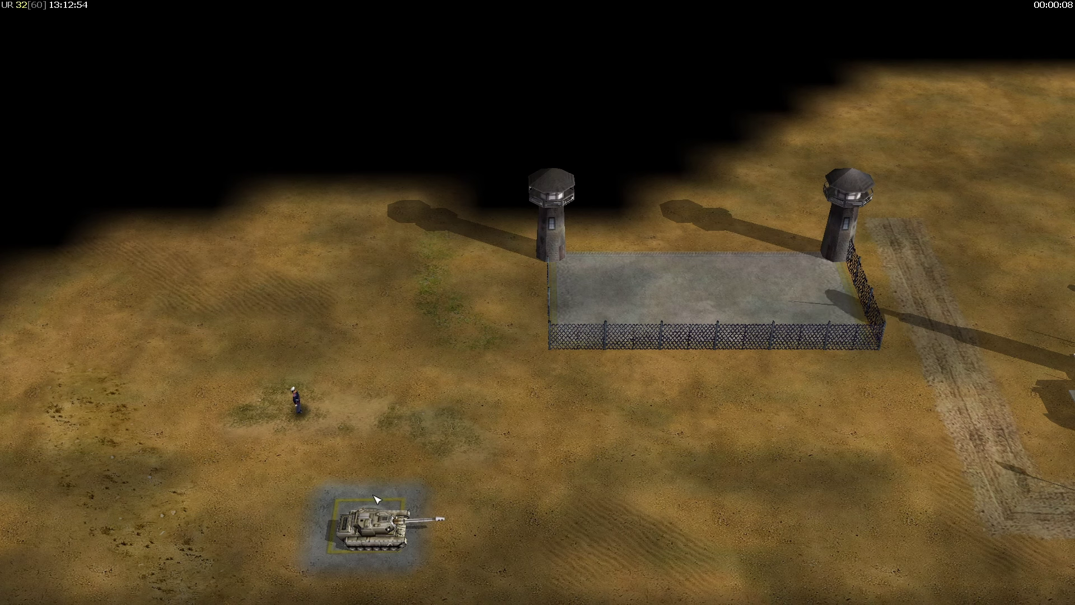
Step: Test the sound and emoticon in the game by box-selecting the display tank, then the commander and tank together
{"action": "left_click_drag", "start_coordinate": [263, 467], "coordinate": [533, 583]}
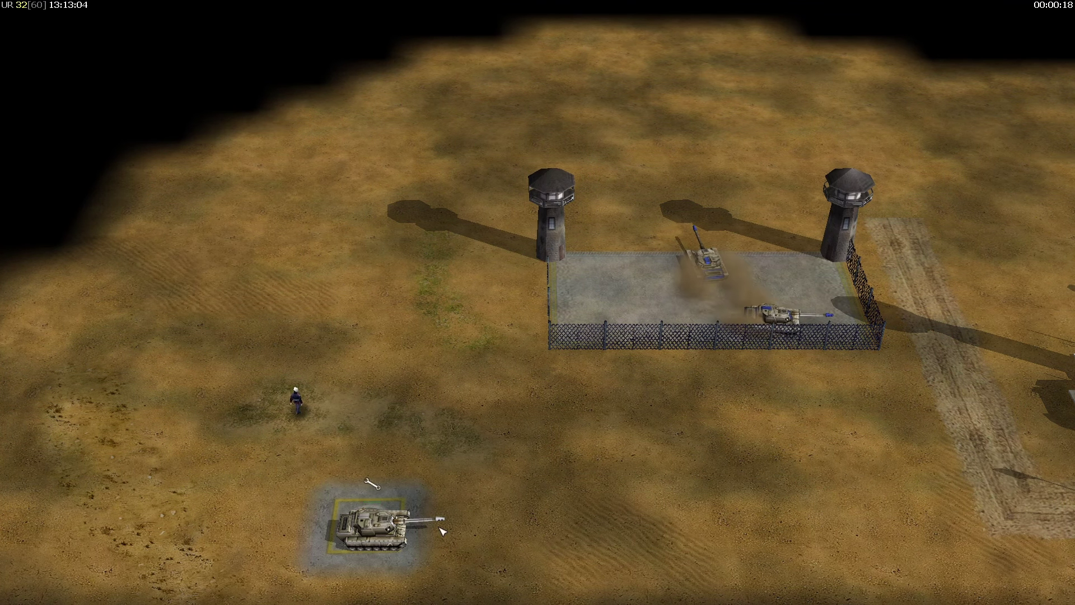
{"action": "key", "text": "Left"}
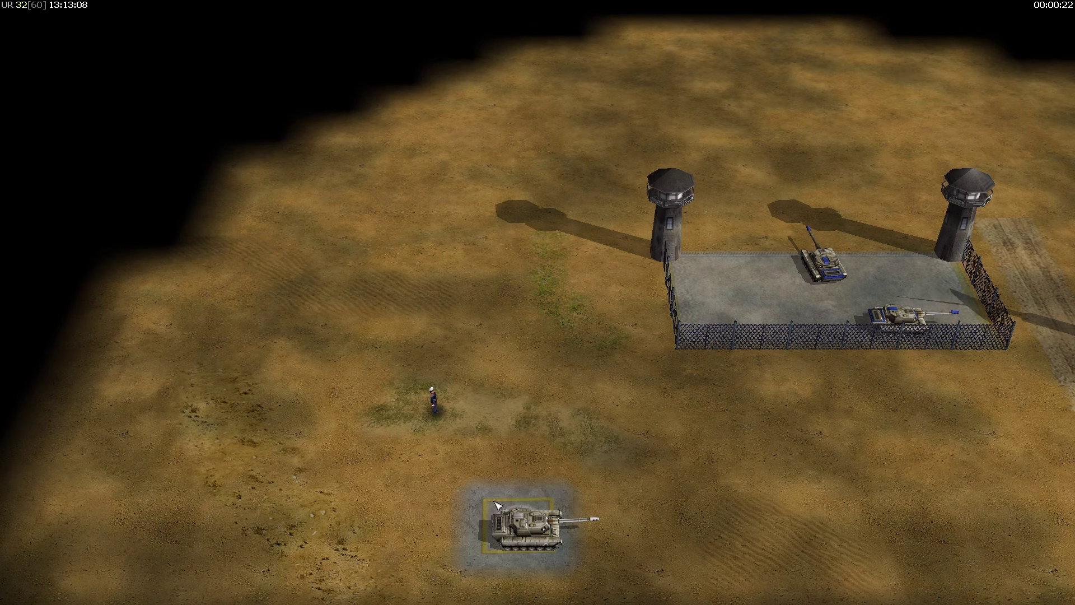
{"action": "mouse_move", "coordinate": [395, 362]}
{"action": "left_mouse_down"}
{"action": "mouse_move", "coordinate": [466, 498]}
{"action": "mouse_move", "coordinate": [710, 558]}
{"action": "left_mouse_up"}
{"action": "key", "text": "Right"}
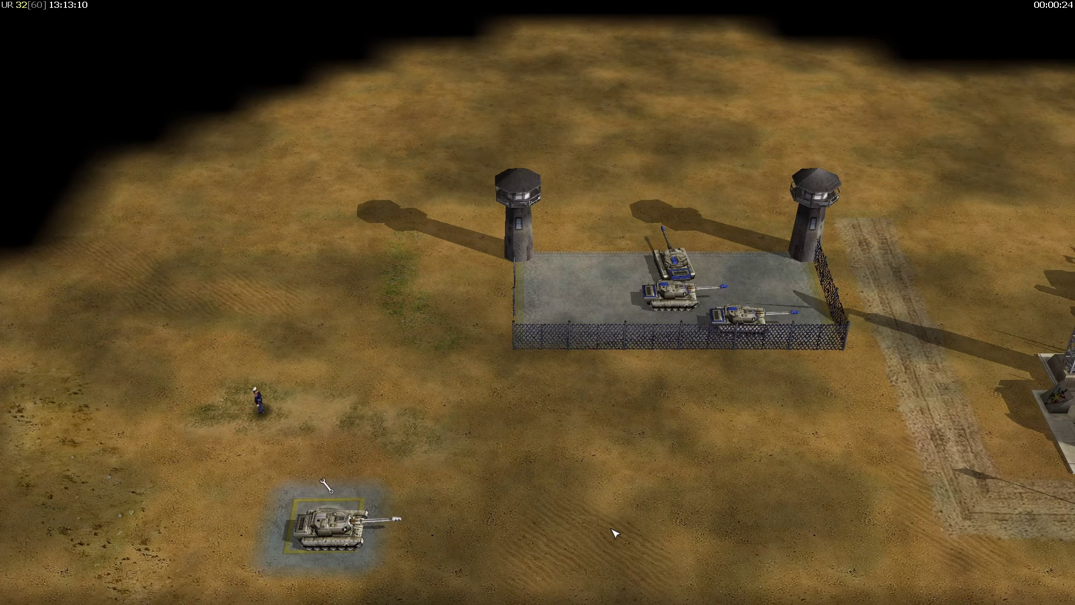
{"action": "right_click_drag", "start_coordinate": [533, 507], "coordinate": [469, 501]}
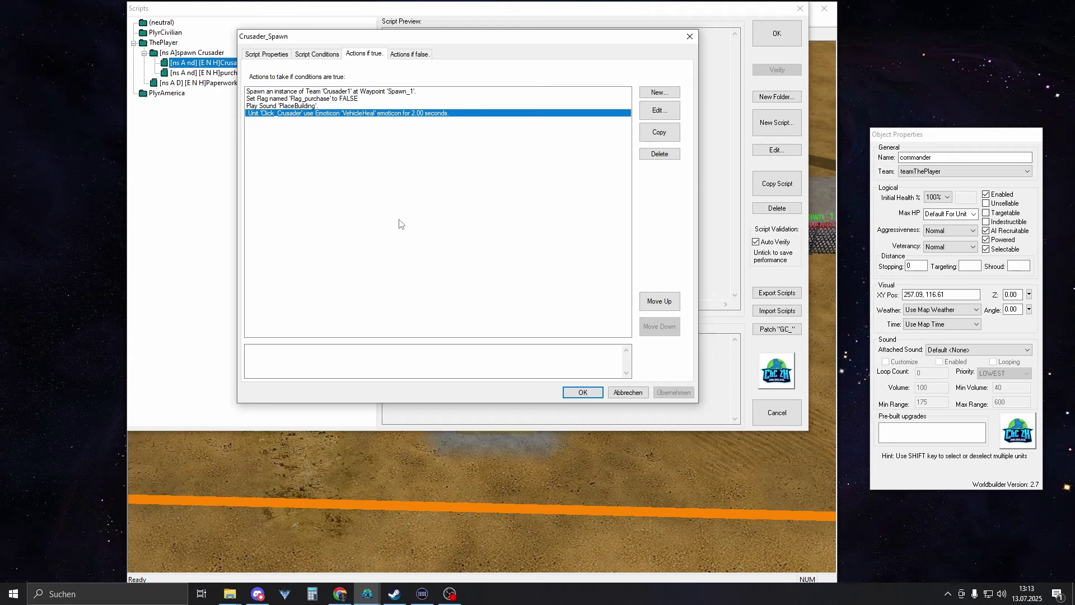
Step: Inspect the unit, emoticon and duration parameters of Crusader_Spawn's emoticon action, and close the script editor
{"action": "double_click", "coordinate": [291, 114]}
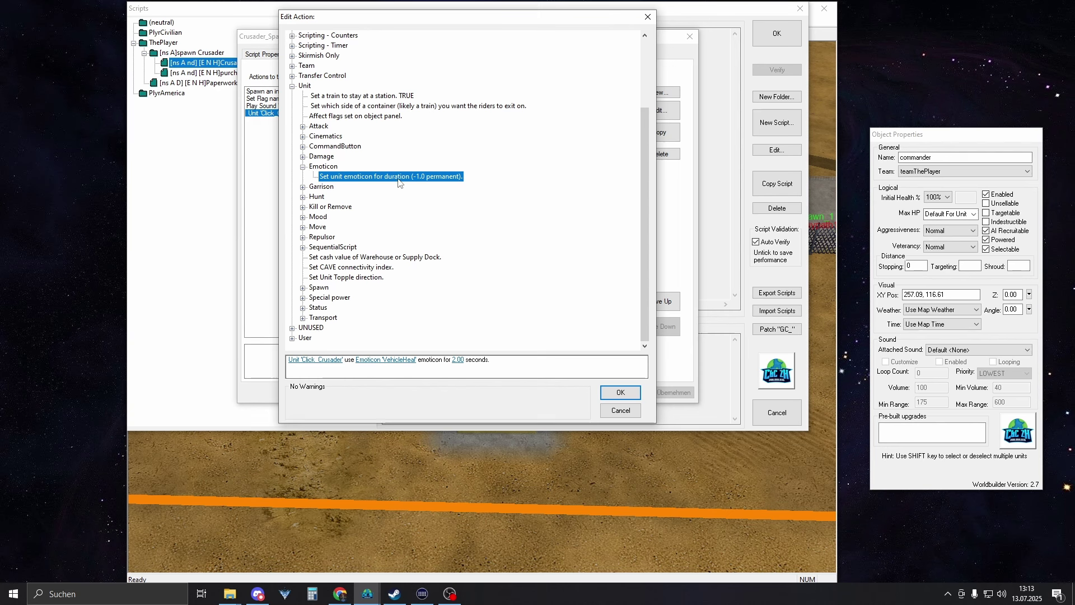
{"action": "left_click", "coordinate": [306, 361]}
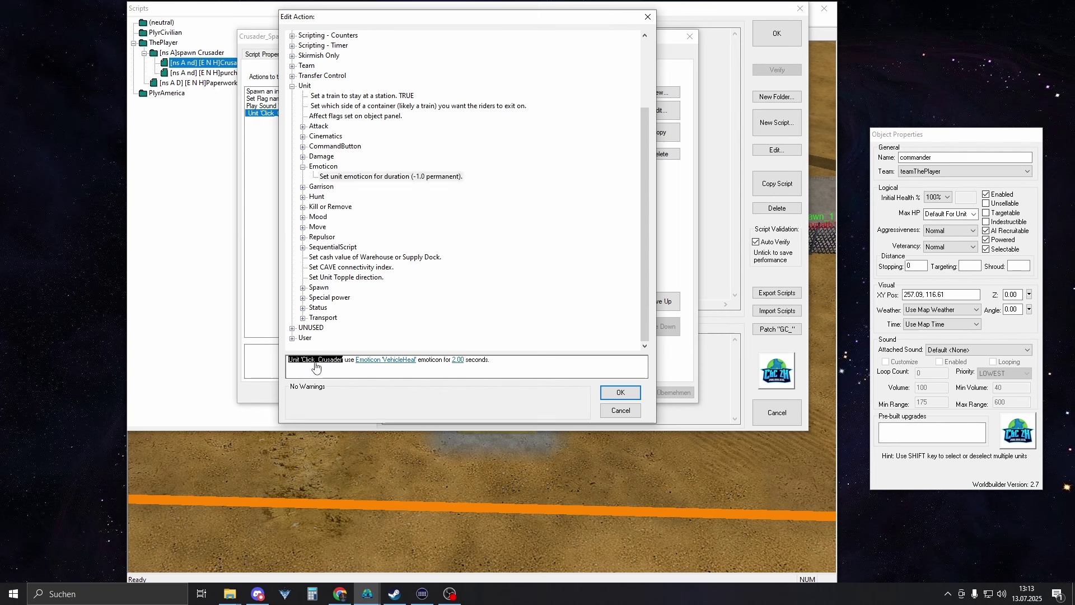
{"action": "double_click", "coordinate": [386, 359]}
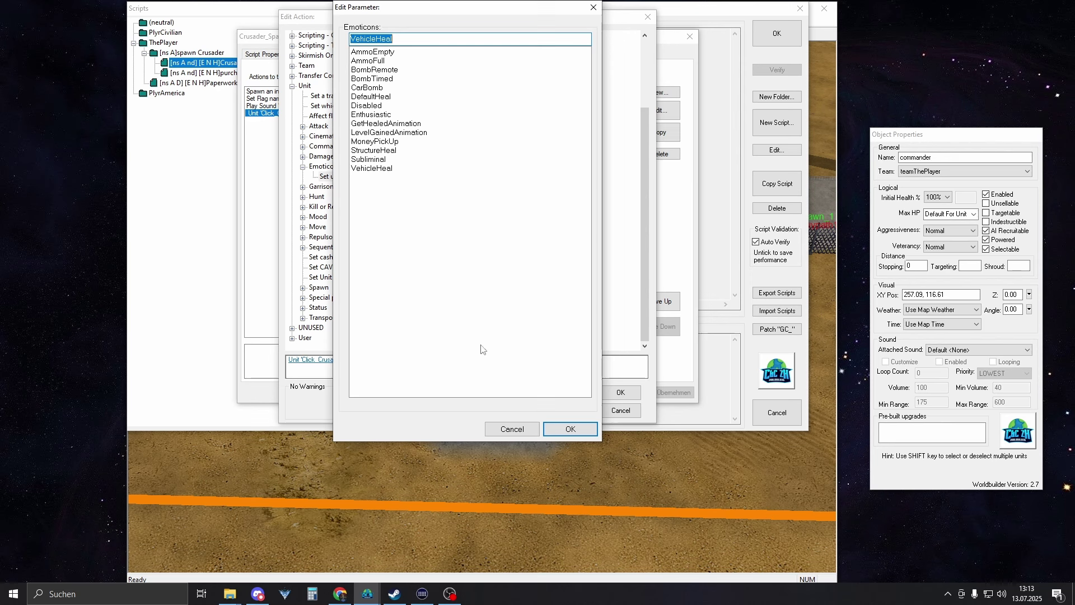
{"action": "left_click", "coordinate": [512, 429]}
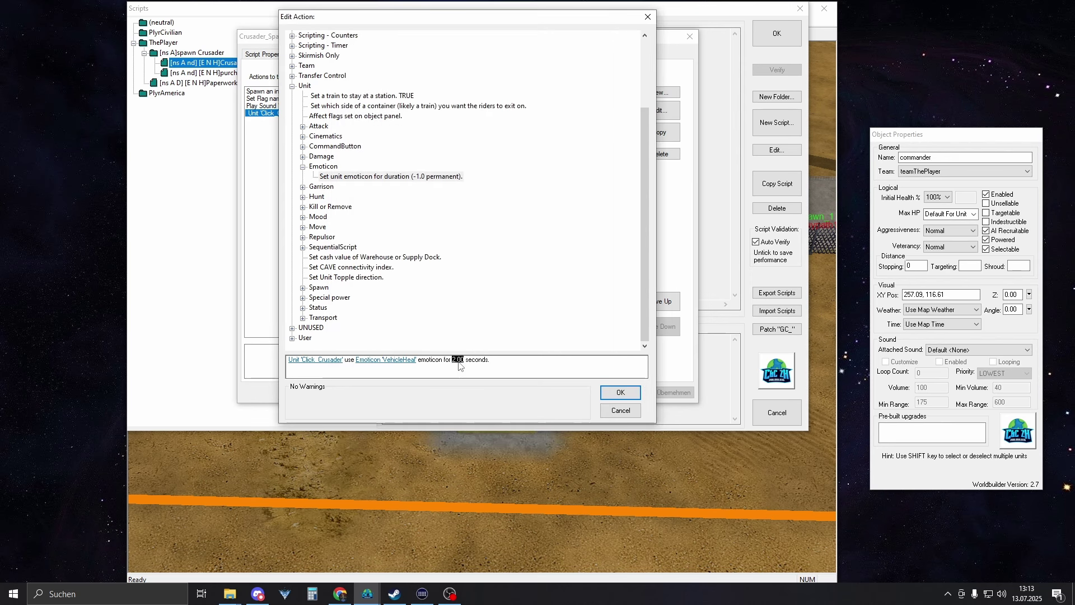
{"action": "left_click", "coordinate": [458, 360]}
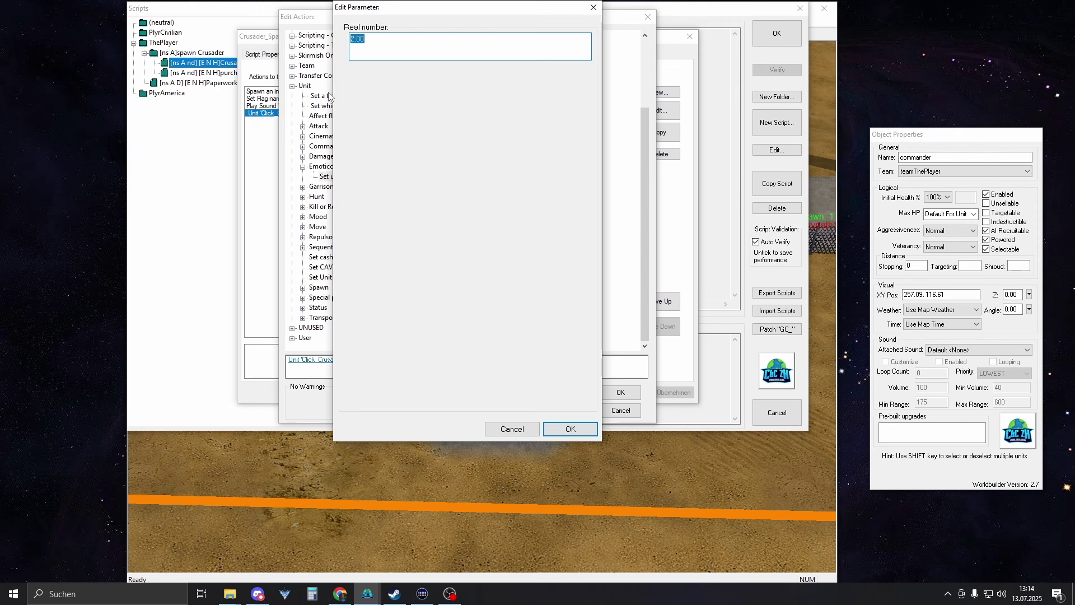
{"action": "left_click", "coordinate": [491, 431]}
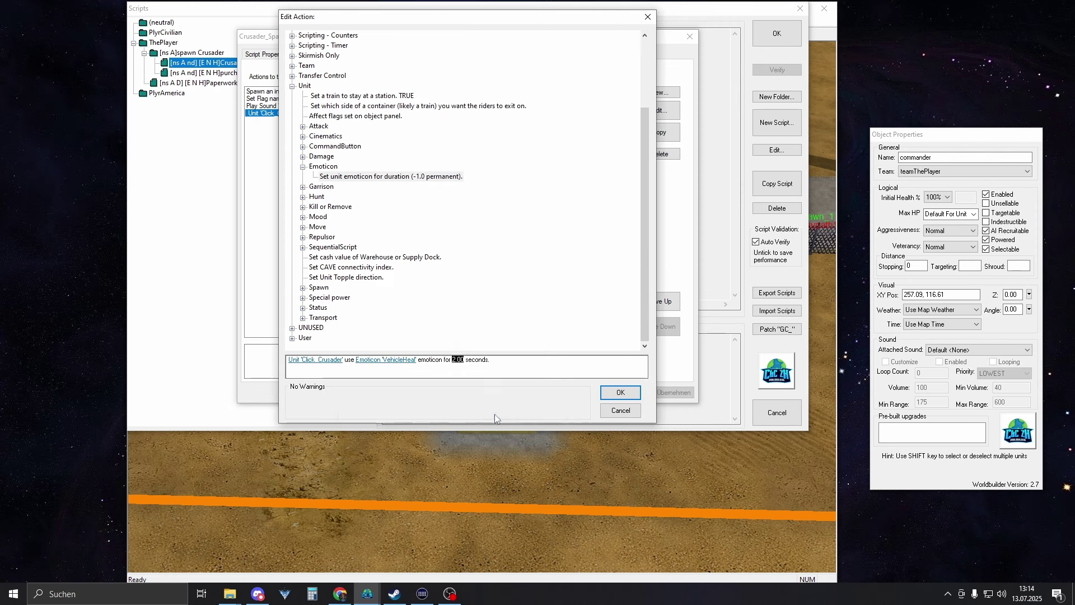
{"action": "left_click", "coordinate": [621, 392]}
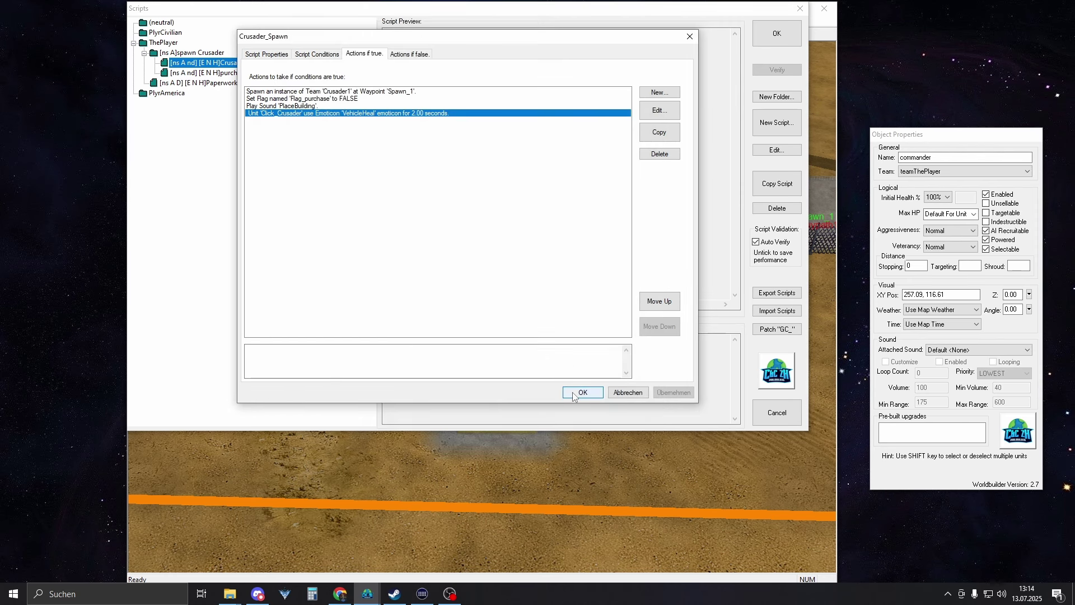
{"action": "left_click", "coordinate": [583, 393]}
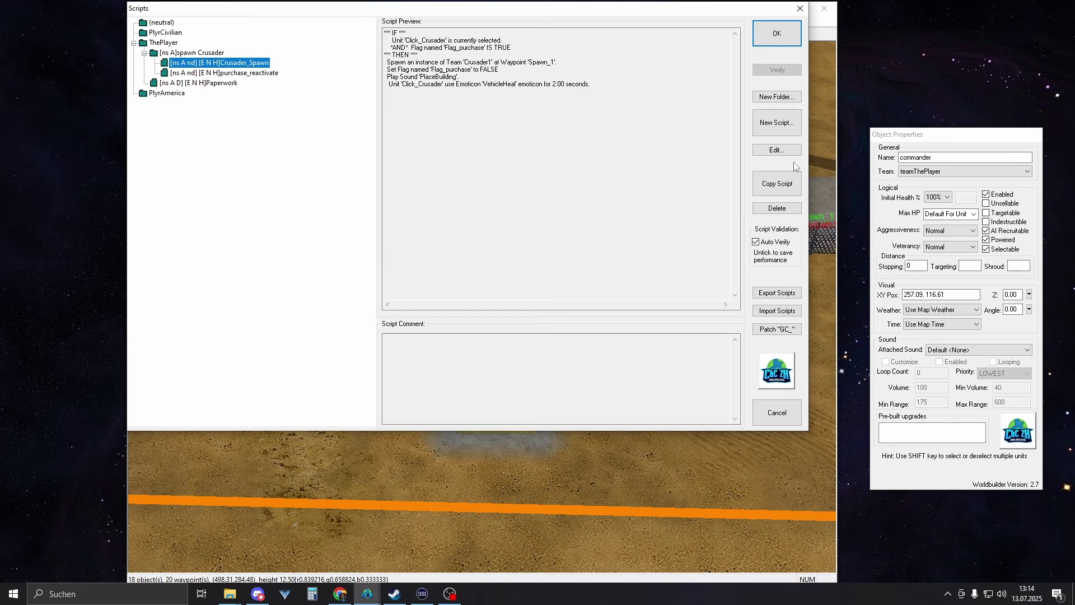
{"action": "left_click", "coordinate": [778, 35]}
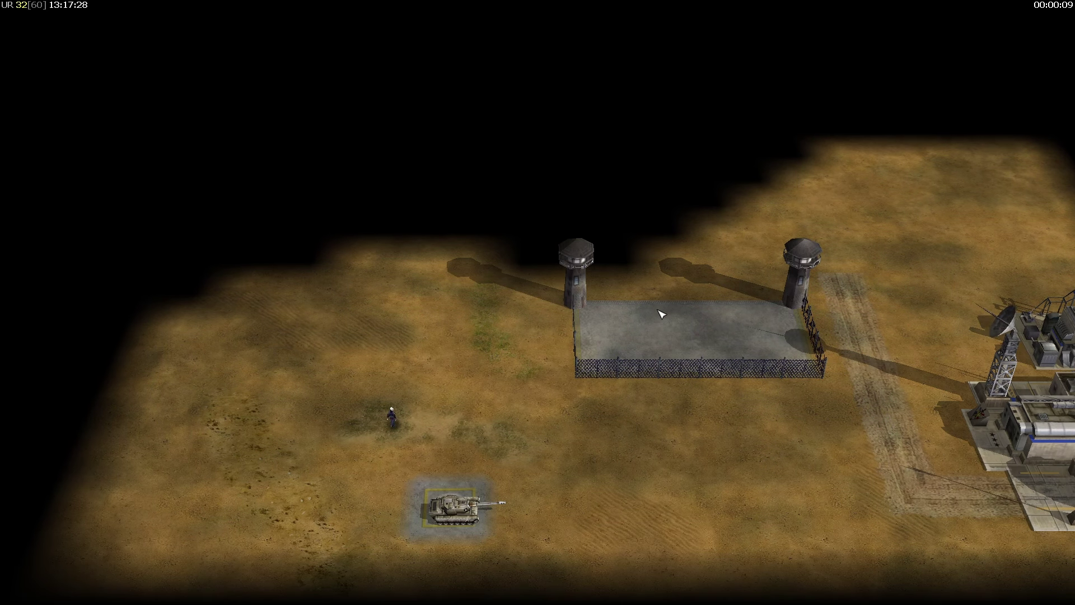
Step: Test the spawn in the game by box-selecting the display tank and follow the new Crusader out of the fenced pad
{"action": "right_click_drag", "start_coordinate": [646, 346], "coordinate": [713, 355]}
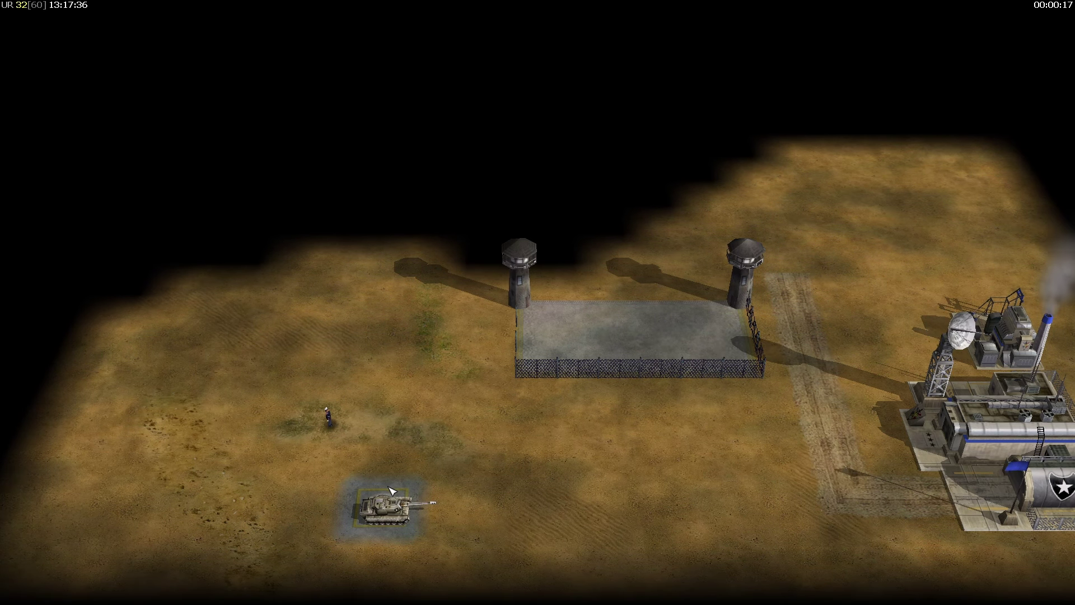
{"action": "left_click_drag", "start_coordinate": [317, 478], "coordinate": [480, 559]}
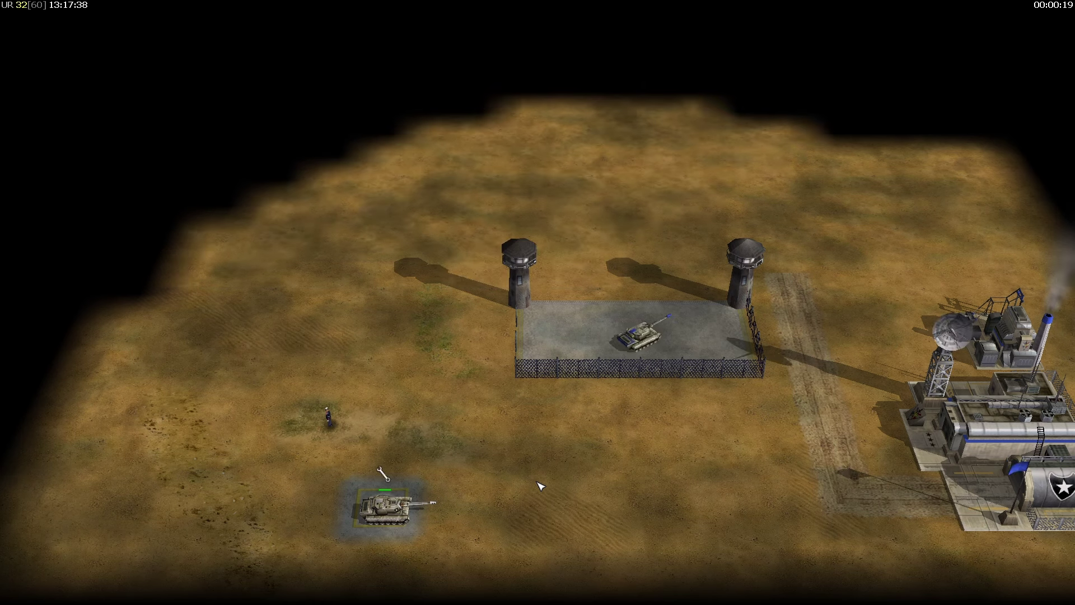
{"action": "right_click_drag", "start_coordinate": [578, 481], "coordinate": [586, 459]}
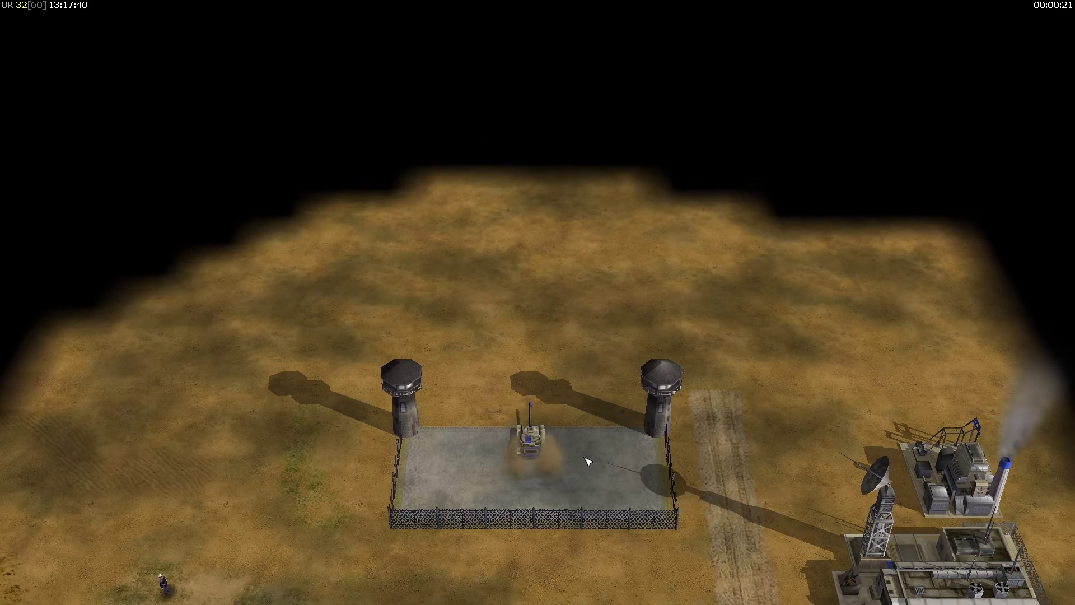
{"action": "right_click_drag", "start_coordinate": [551, 414], "coordinate": [297, 451]}
Step: Spawn more Crusaders in the game by box-selecting the commander and display tank repeatedly
{"action": "left_click_drag", "start_coordinate": [370, 480], "coordinate": [509, 572]}
{"action": "right_click", "coordinate": [478, 506]}
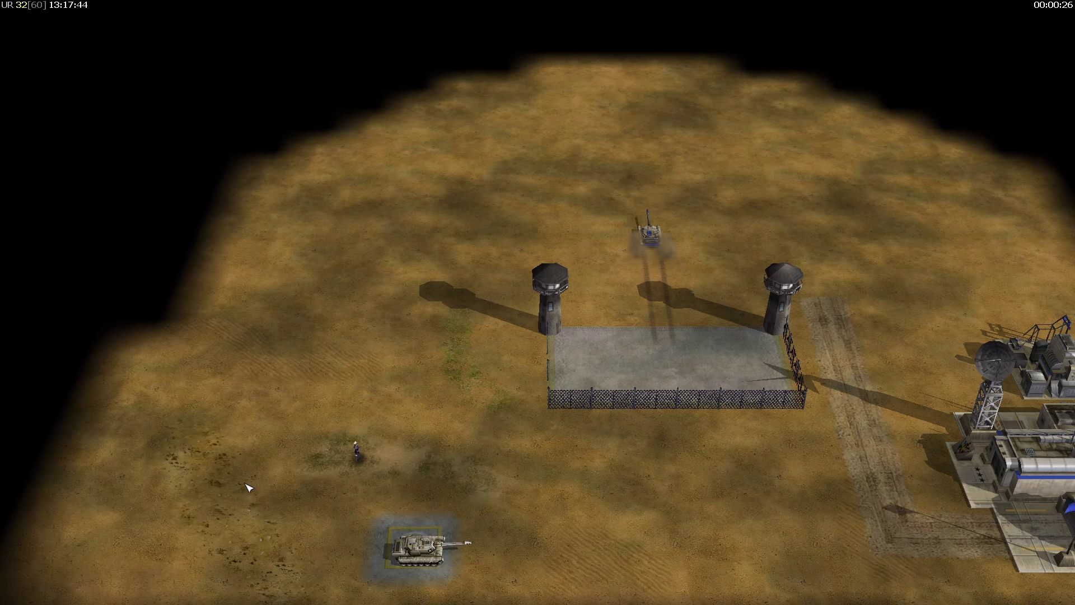
{"action": "left_click_drag", "start_coordinate": [241, 481], "coordinate": [428, 387]}
{"action": "left_click_drag", "start_coordinate": [358, 490], "coordinate": [562, 577]}
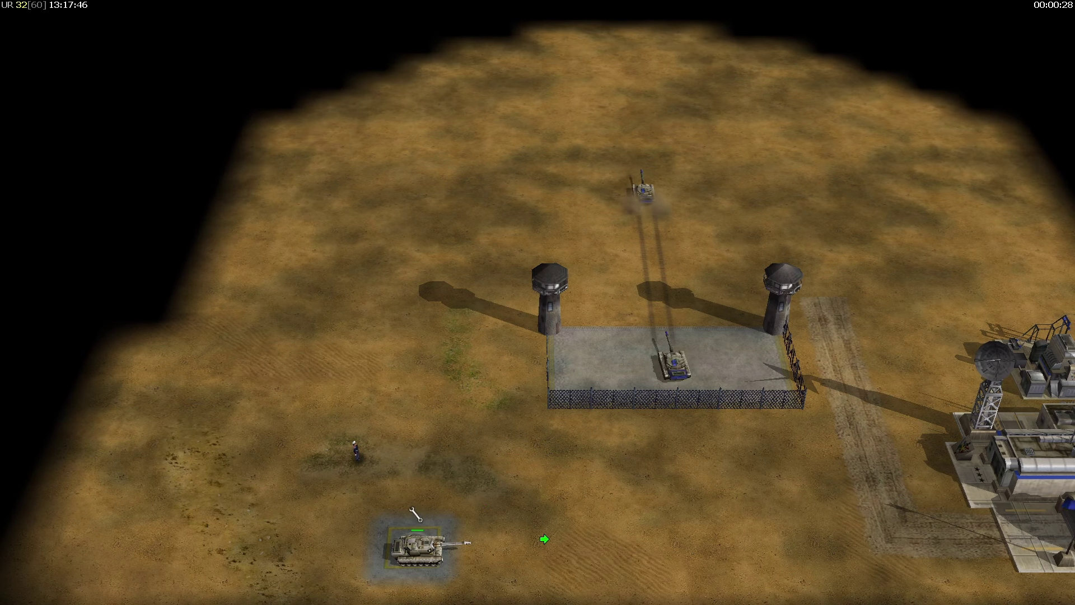
{"action": "right_click", "coordinate": [520, 529]}
{"action": "left_click_drag", "start_coordinate": [368, 499], "coordinate": [548, 588]}
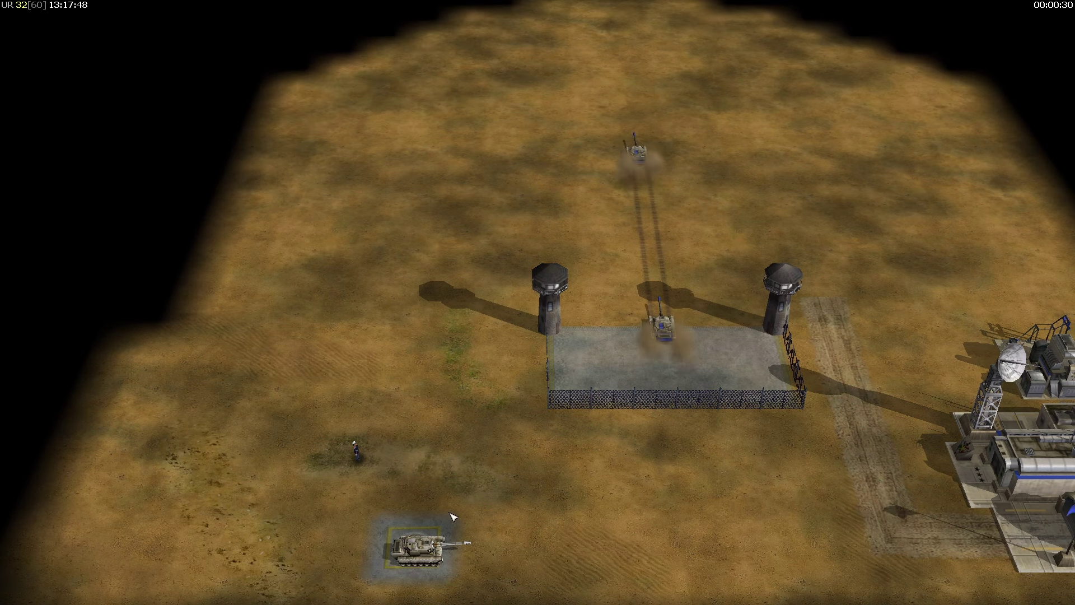
{"action": "left_click_drag", "start_coordinate": [359, 497], "coordinate": [492, 559]}
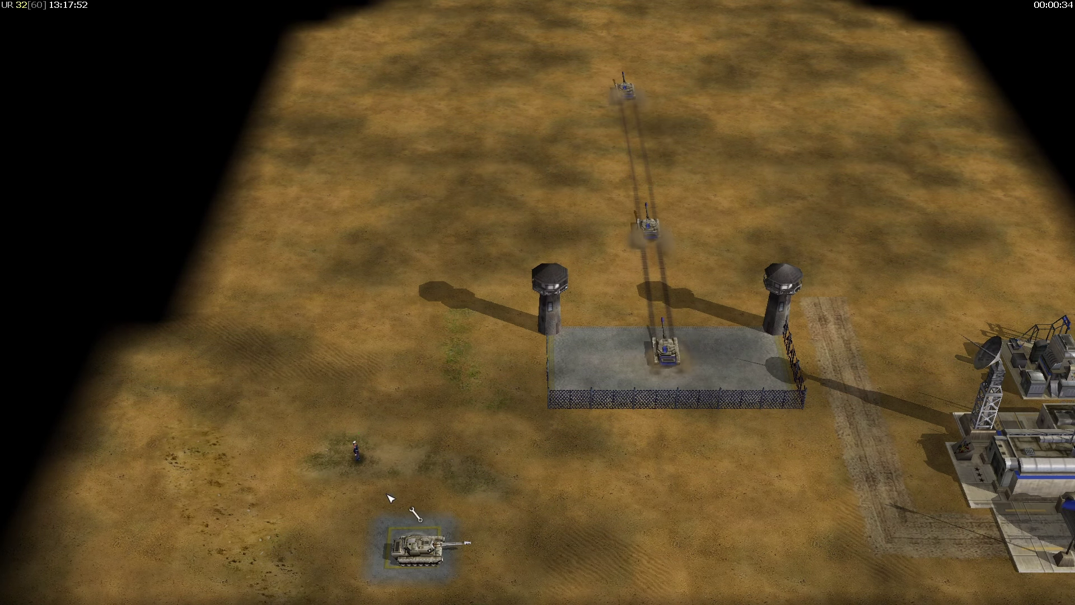
{"action": "left_click_drag", "start_coordinate": [375, 506], "coordinate": [515, 577]}
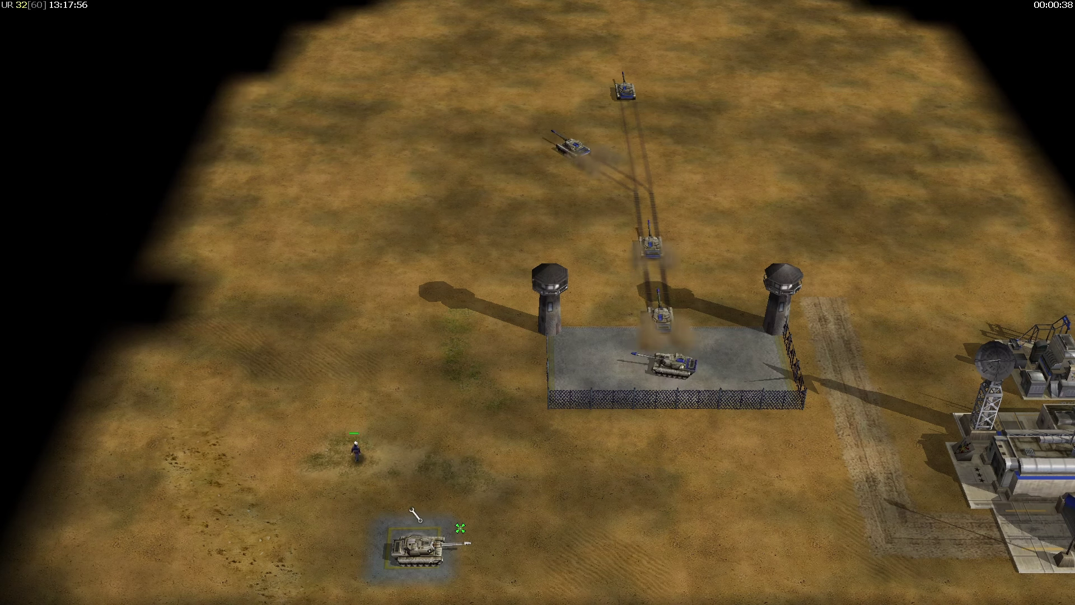
Step: Examine where the spawned Crusaders stop at the end of their path beyond the watchtowers
{"action": "right_click_drag", "start_coordinate": [514, 446], "coordinate": [547, 345]}
{"action": "scroll", "coordinate": [547, 346], "scroll_direction": "up", "scroll_amount": 4}
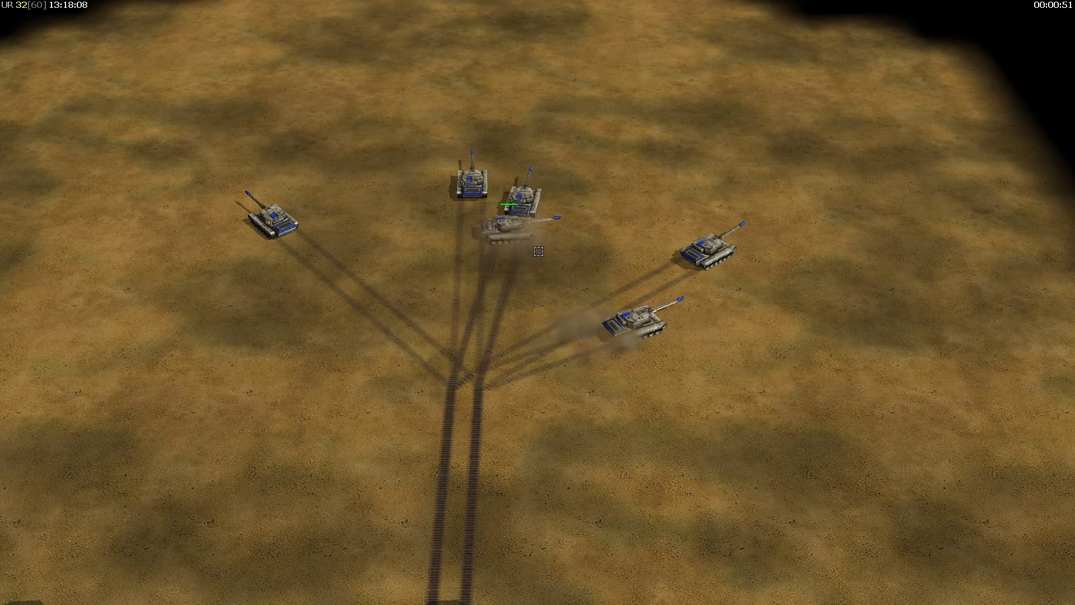
{"action": "right_click_drag", "start_coordinate": [563, 275], "coordinate": [431, 140]}
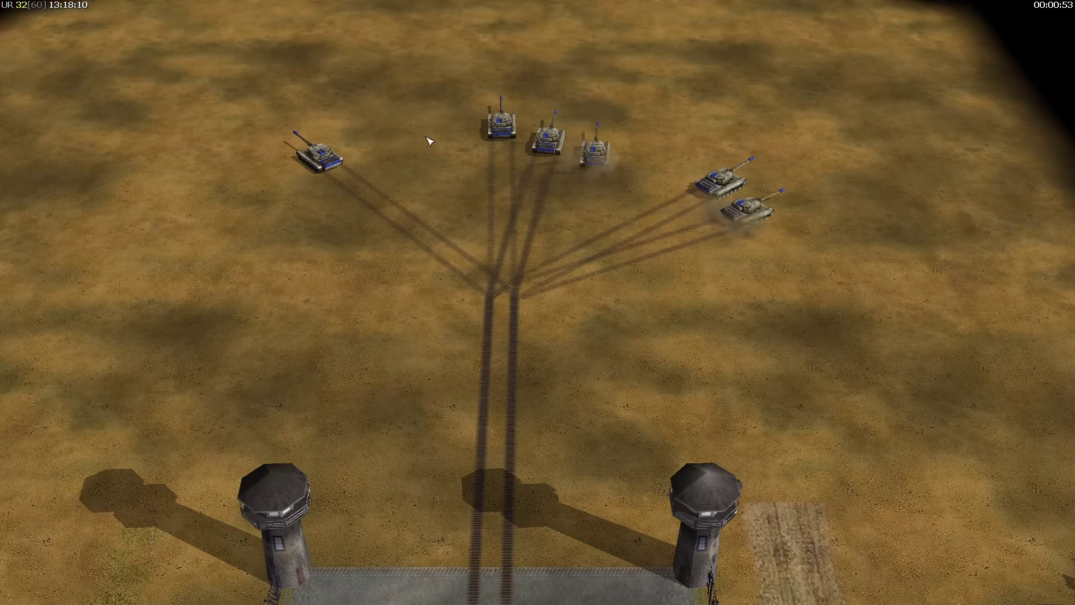
{"action": "right_click_drag", "start_coordinate": [637, 267], "coordinate": [603, 213]}
{"action": "right_click_drag", "start_coordinate": [595, 263], "coordinate": [538, 369]}
{"action": "right_click_drag", "start_coordinate": [463, 461], "coordinate": [497, 410]}
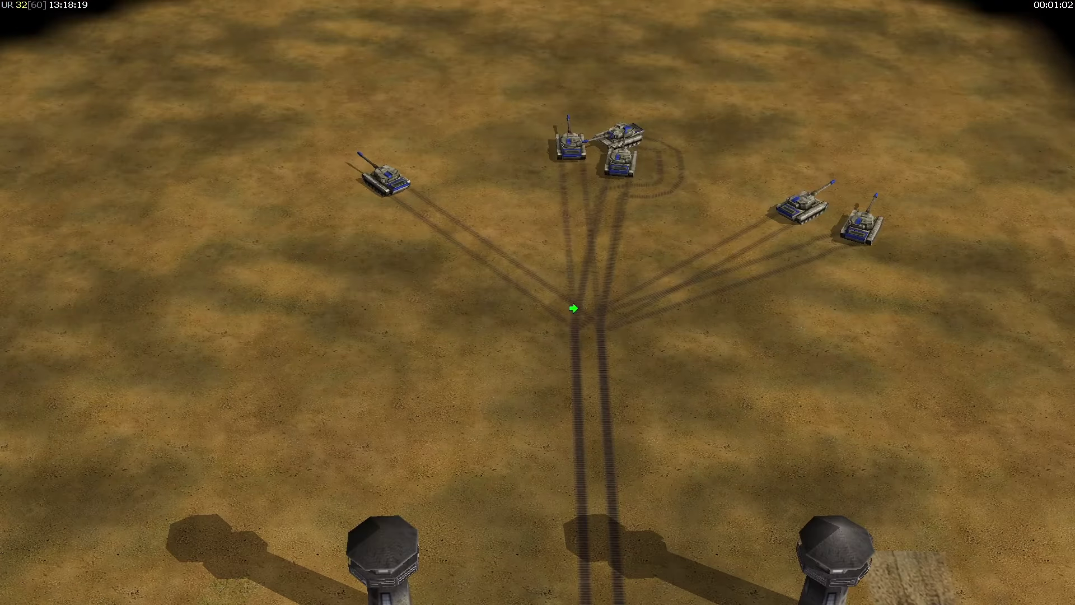
{"action": "right_click_drag", "start_coordinate": [574, 308], "coordinate": [568, 367]}
{"action": "scroll", "coordinate": [585, 404], "scroll_direction": "down", "scroll_amount": 5}
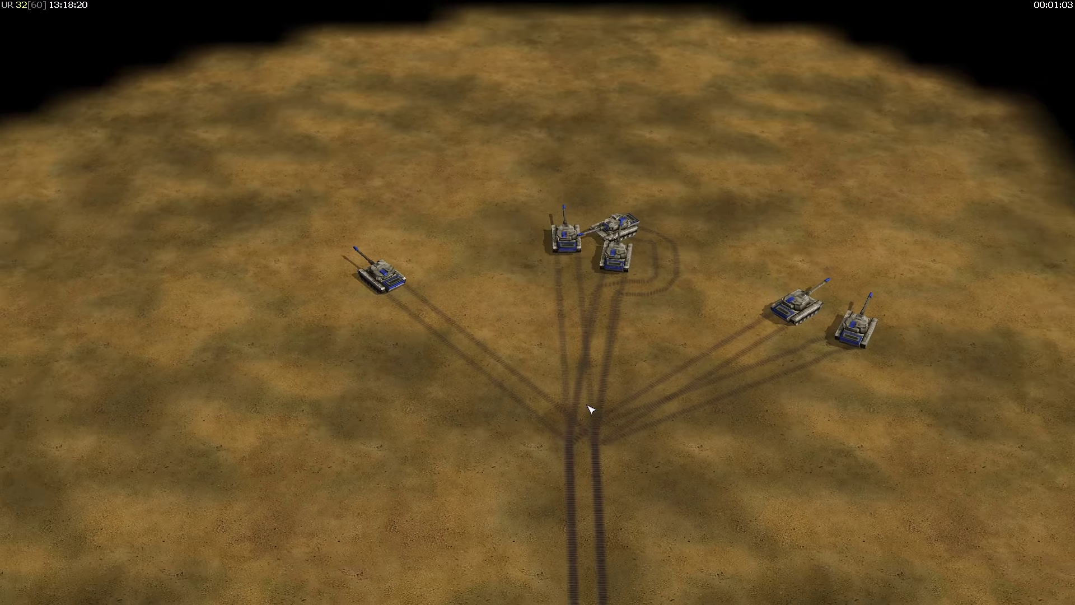
{"action": "right_click_drag", "start_coordinate": [606, 180], "coordinate": [620, 401]}
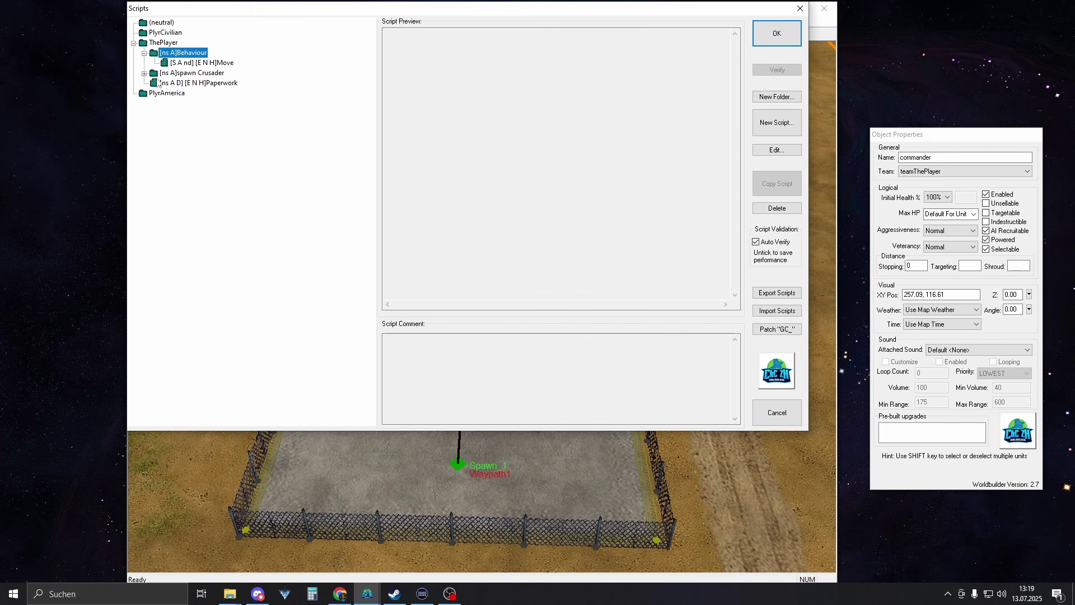
Step: Open the Move script in ThePlayer's Behaviour folder and review its properties, conditions and actions if true
{"action": "double_click", "coordinate": [177, 63]}
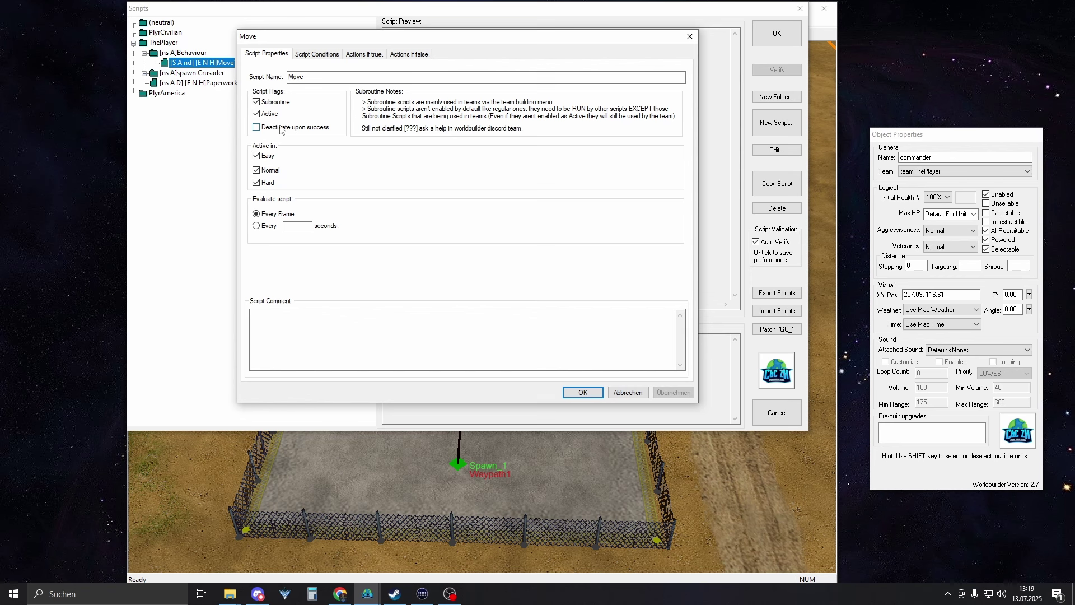
{"action": "left_click", "coordinate": [315, 56]}
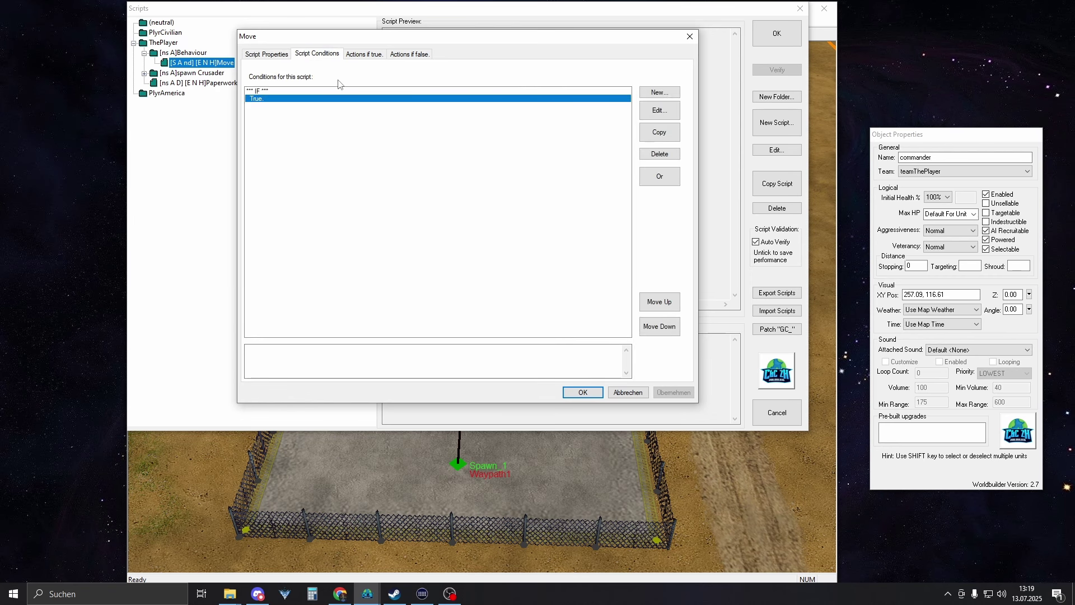
{"action": "left_click", "coordinate": [363, 54]}
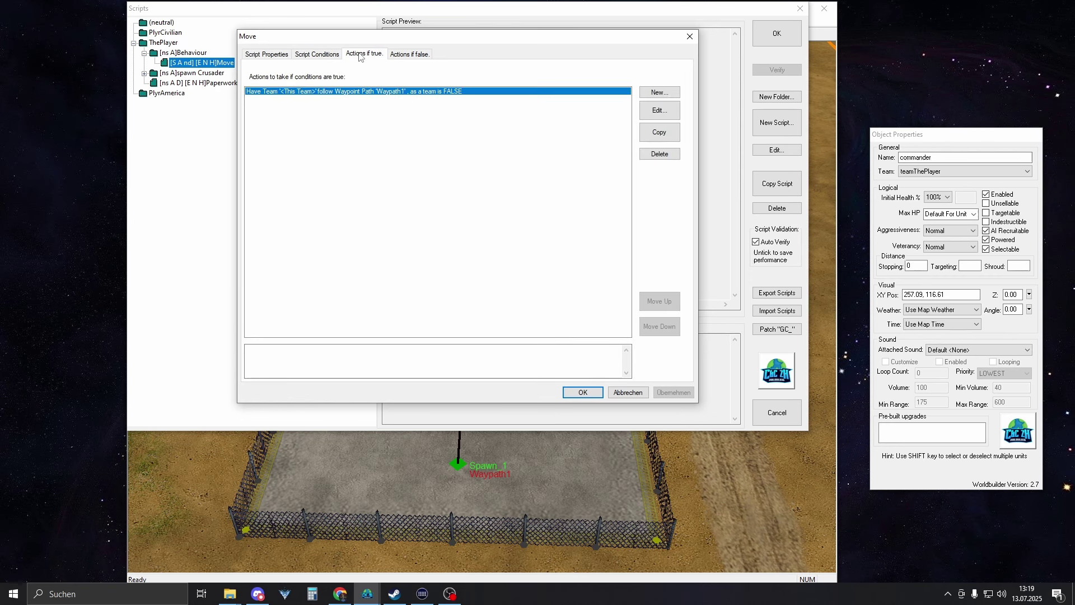
Step: Inspect the team and waypoint path parameters of Move's 'Set to follow a waypoint path' action
{"action": "double_click", "coordinate": [280, 92]}
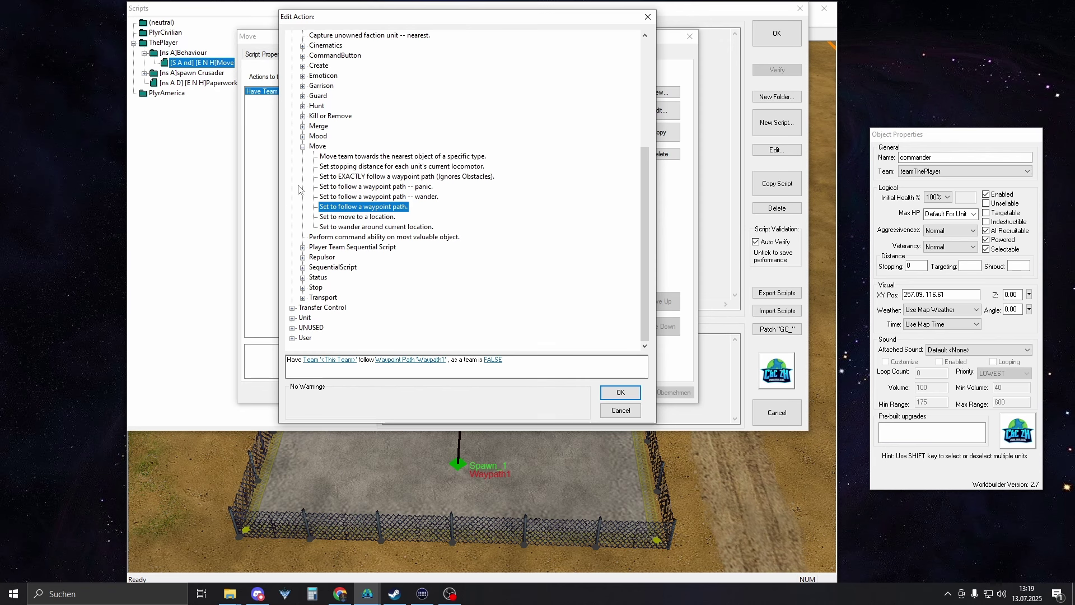
{"action": "scroll", "coordinate": [299, 189], "scroll_direction": "up", "scroll_amount": 3}
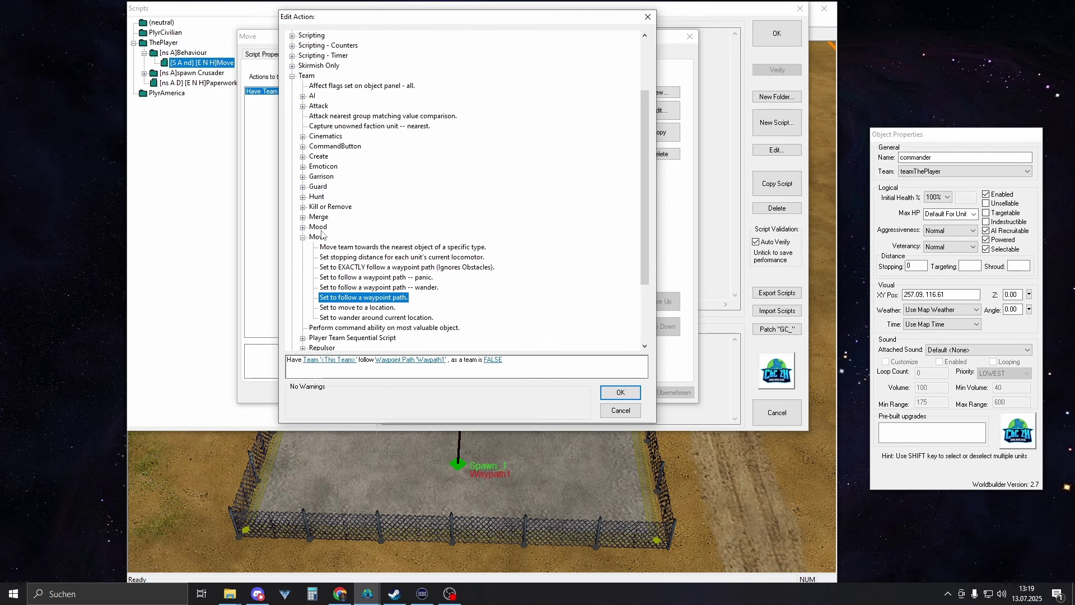
{"action": "scroll", "coordinate": [325, 238], "scroll_direction": "down", "scroll_amount": 2}
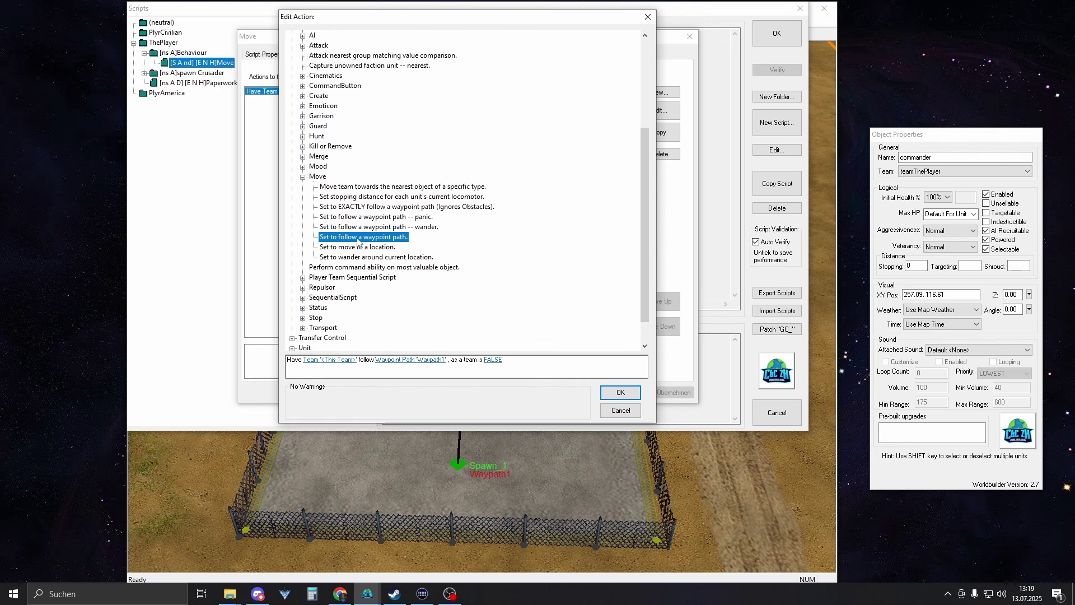
{"action": "left_click", "coordinate": [322, 364]}
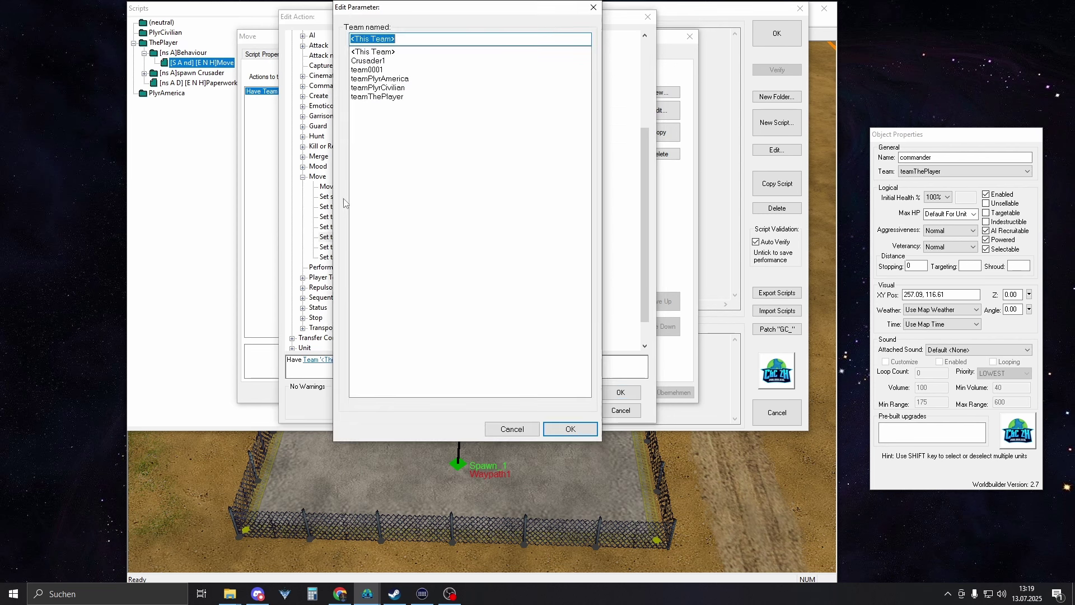
{"action": "left_click", "coordinate": [570, 428]}
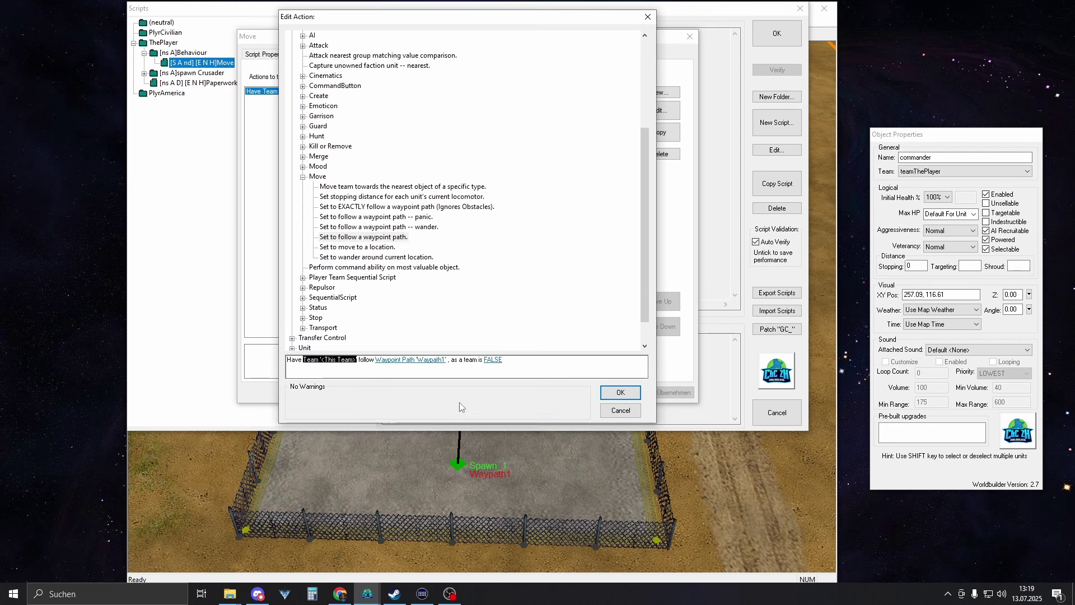
{"action": "left_click", "coordinate": [399, 365]}
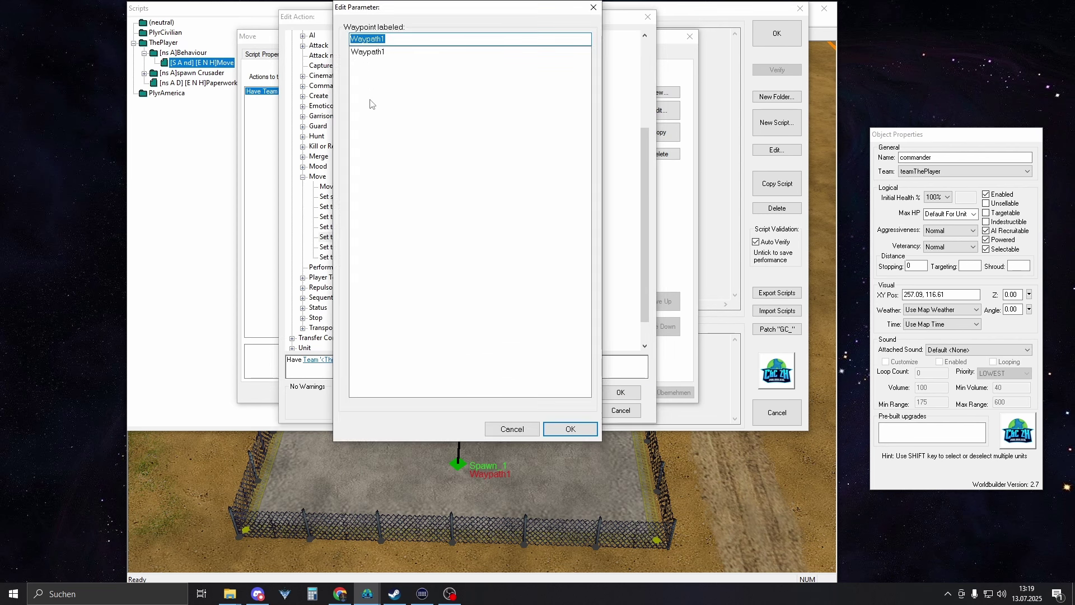
{"action": "left_click", "coordinate": [560, 428]}
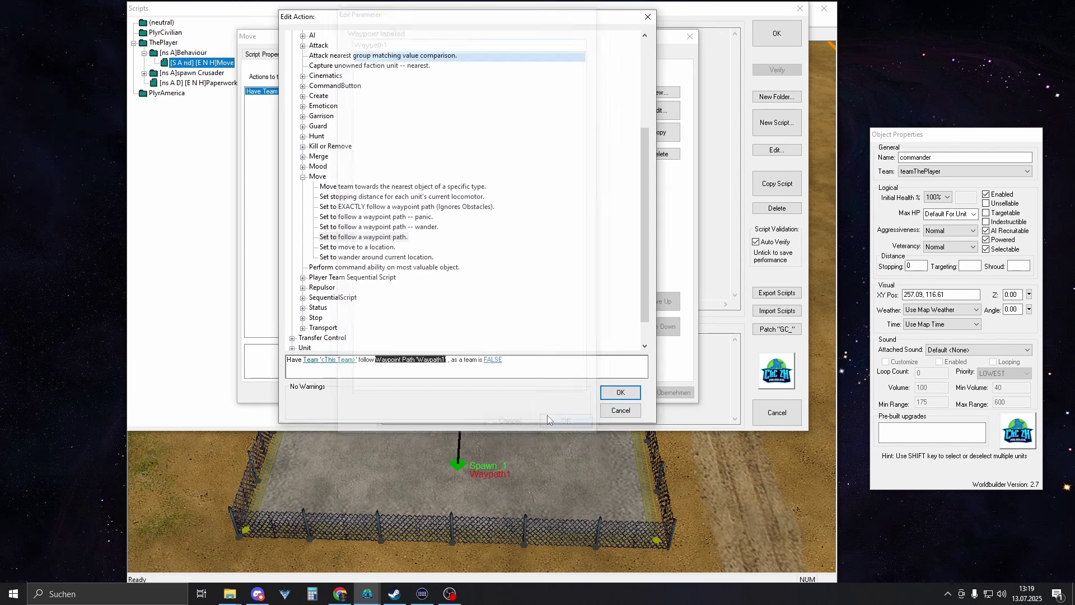
Step: Compare the False and True choices of the 'as a team' parameter, cancel that edit, and close the action
{"action": "left_click", "coordinate": [493, 359]}
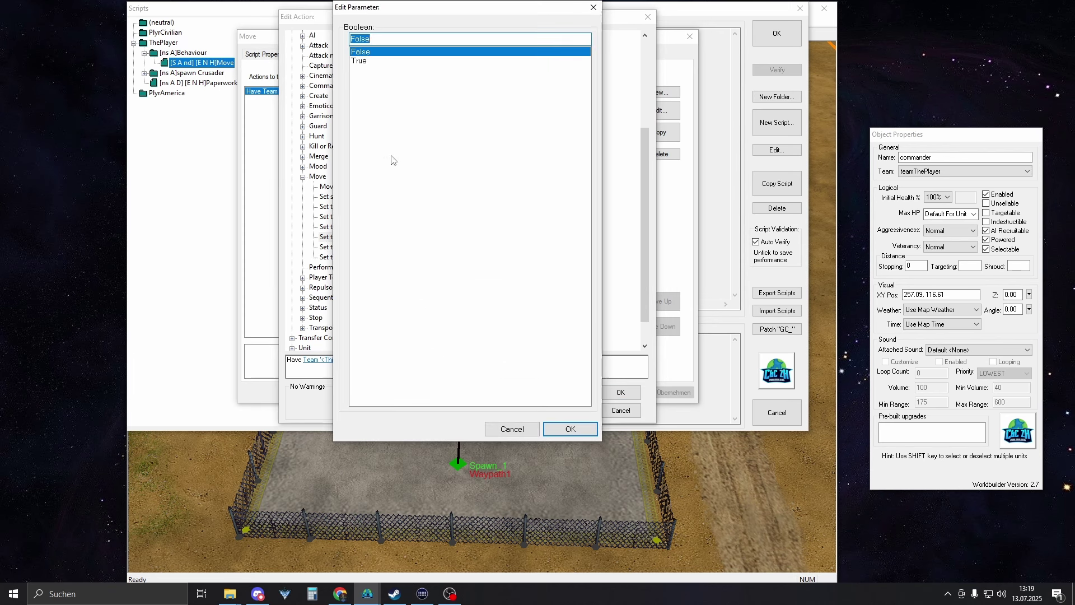
{"action": "left_click", "coordinate": [365, 60]}
{"action": "left_click", "coordinate": [366, 52]}
{"action": "left_click", "coordinate": [366, 59]}
{"action": "left_click", "coordinate": [365, 54]}
{"action": "left_click", "coordinate": [366, 60]}
{"action": "left_click", "coordinate": [367, 53]}
{"action": "left_click", "coordinate": [506, 429]}
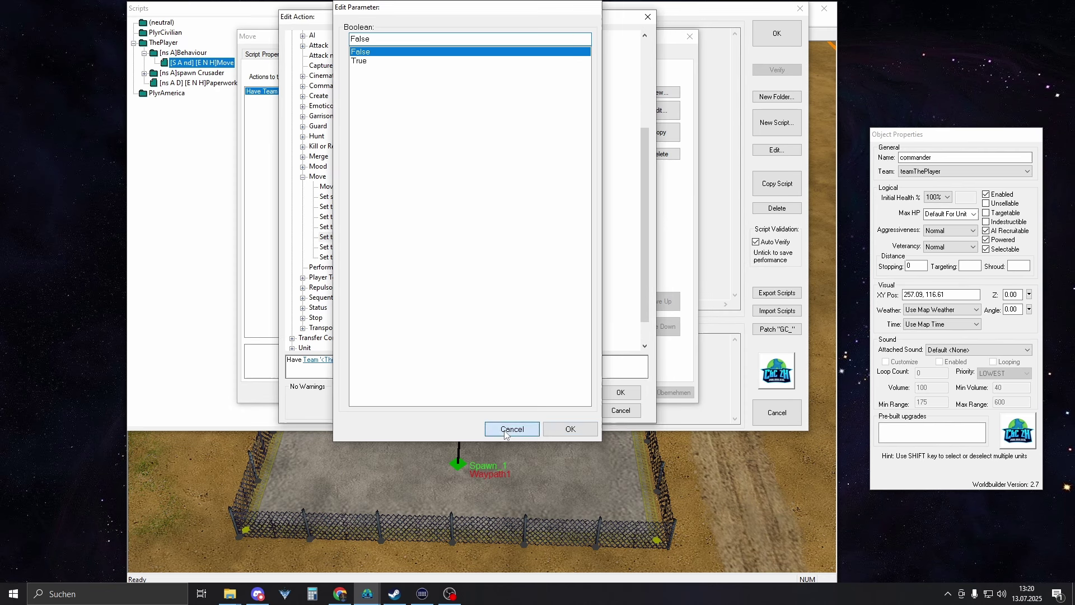
{"action": "left_click", "coordinate": [621, 392]}
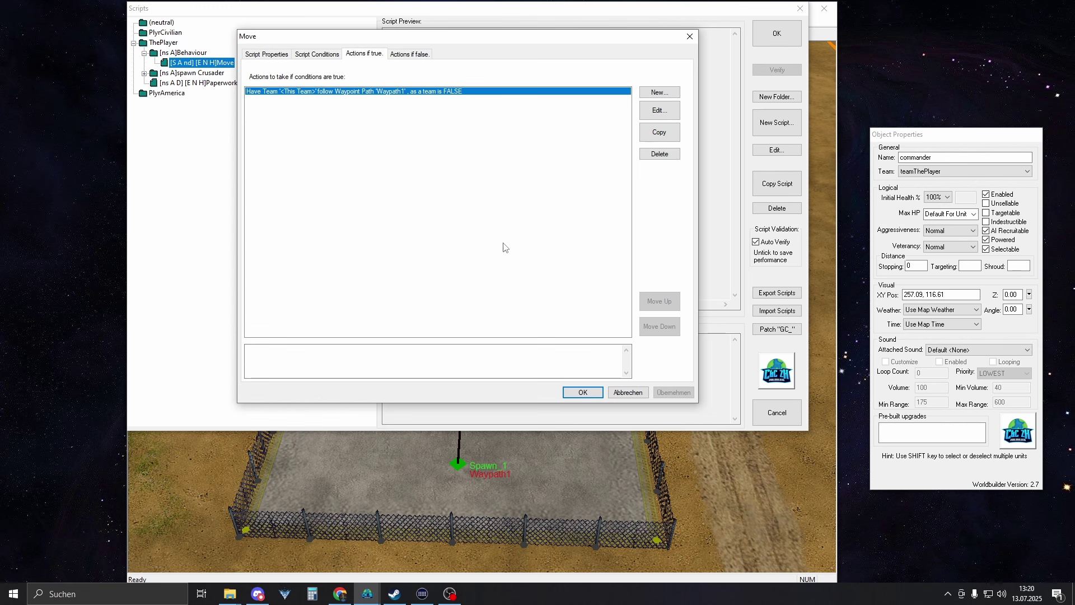
Step: Close the Move script and the script list, and delete the extra team listed below Crusader1 from ThePlayer's teams
{"action": "left_click", "coordinate": [566, 394]}
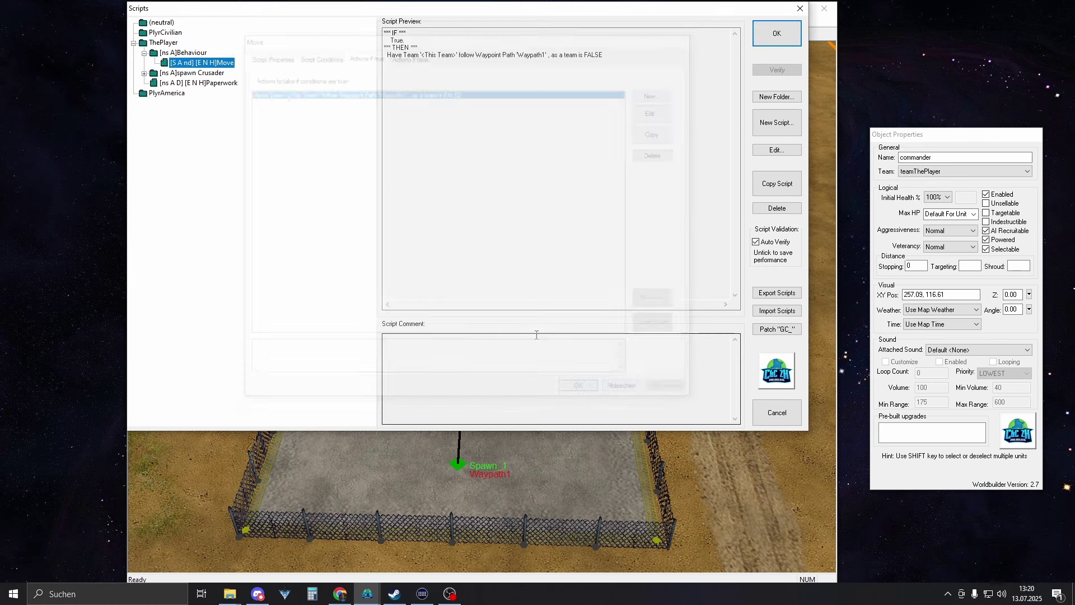
{"action": "left_click", "coordinate": [776, 33]}
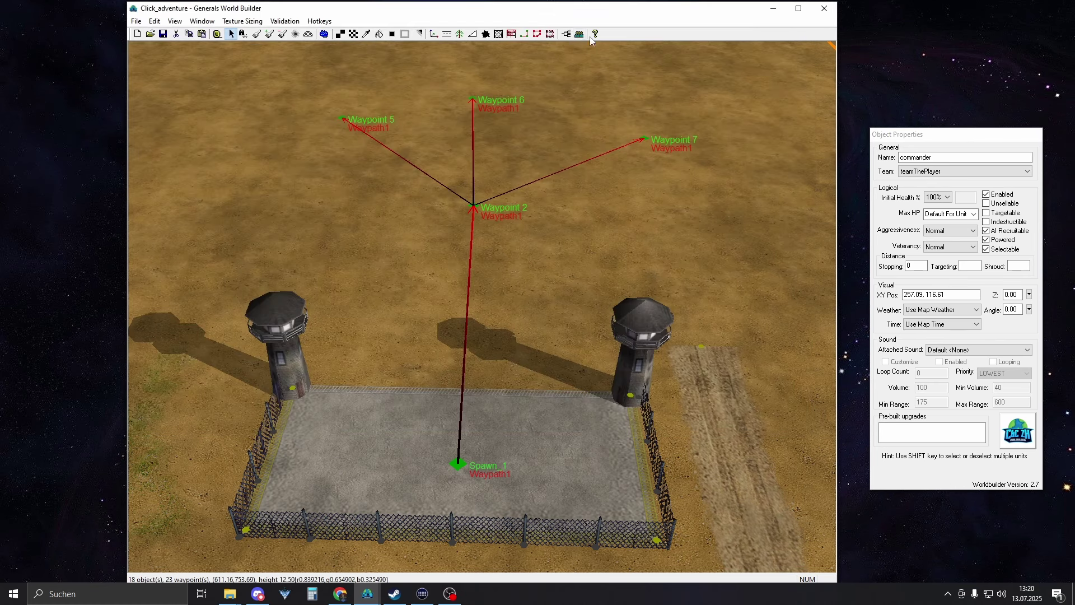
{"action": "left_click", "coordinate": [578, 36]}
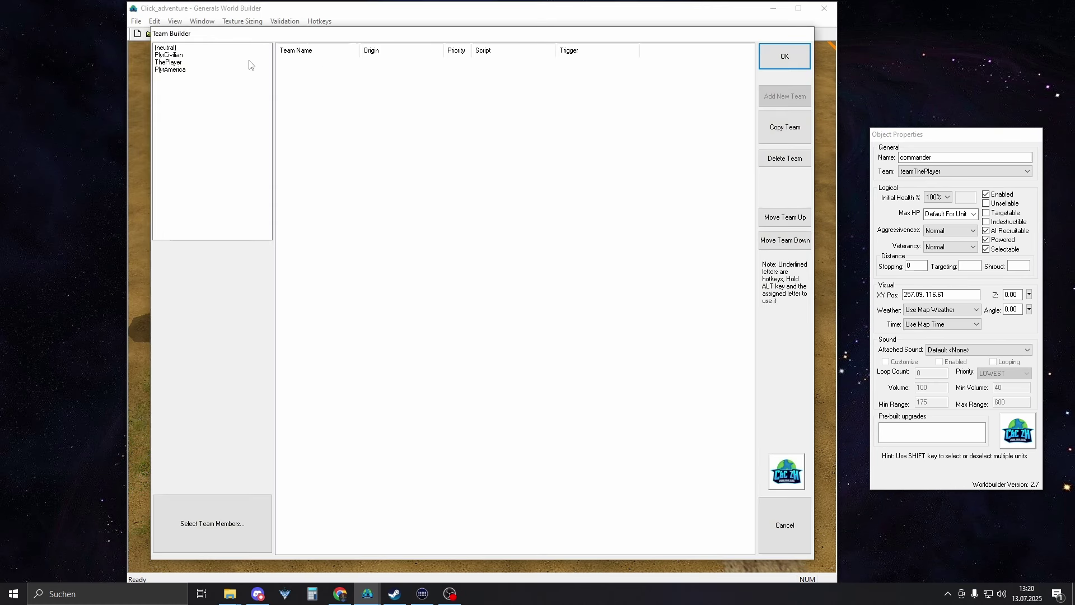
{"action": "left_click", "coordinate": [182, 62]}
{"action": "left_click", "coordinate": [297, 73]}
{"action": "left_click", "coordinate": [301, 82]}
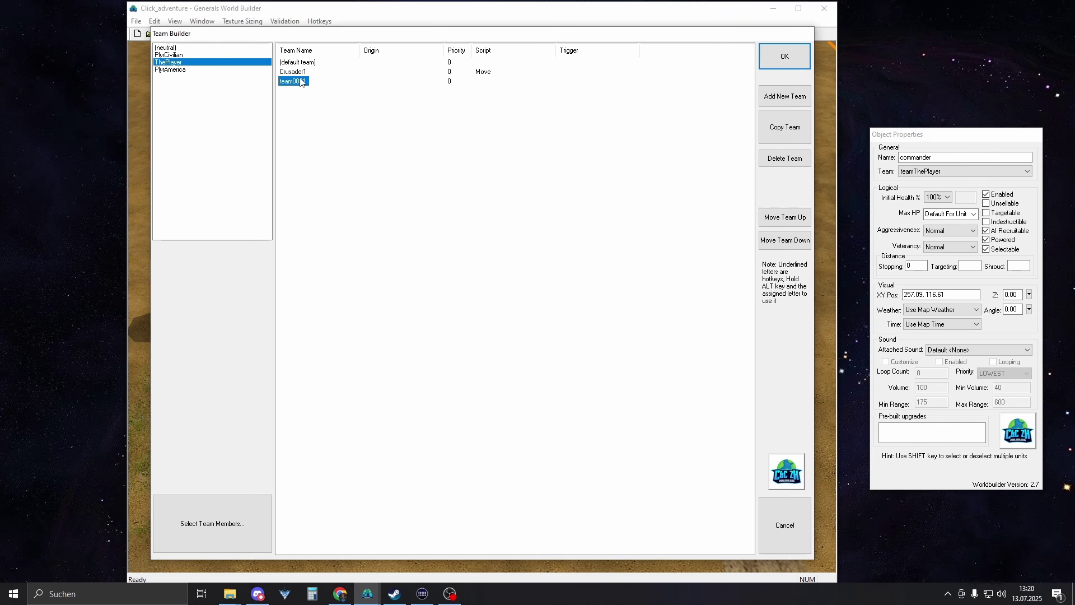
{"action": "left_click", "coordinate": [784, 159]}
Step: Open the Crusader1 team template and review its identity settings, behavior script triggers and generic script choices
{"action": "left_click", "coordinate": [303, 74]}
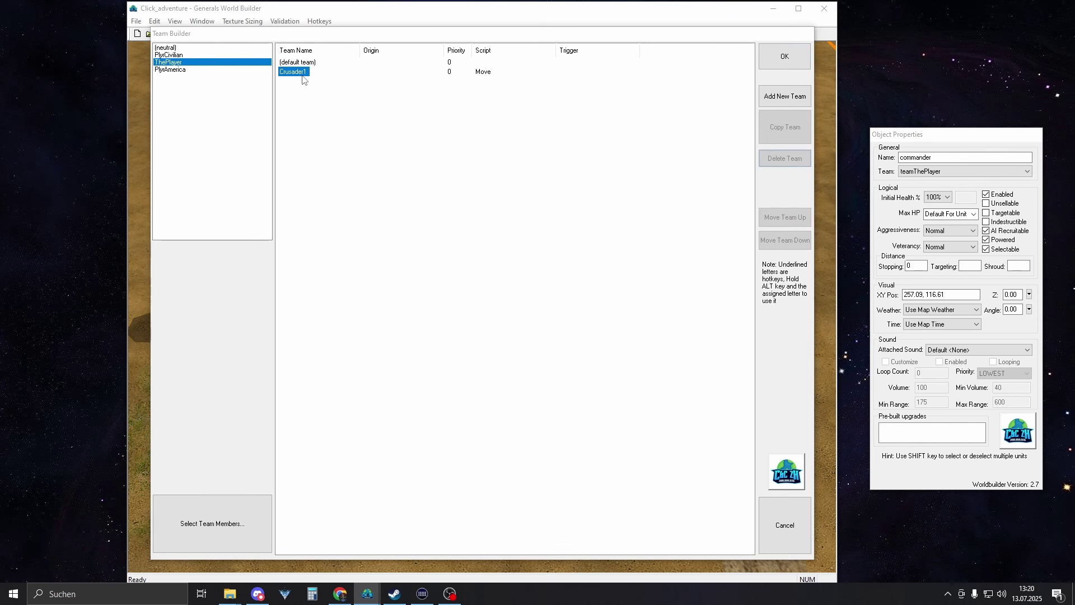
{"action": "double_click", "coordinate": [297, 72]}
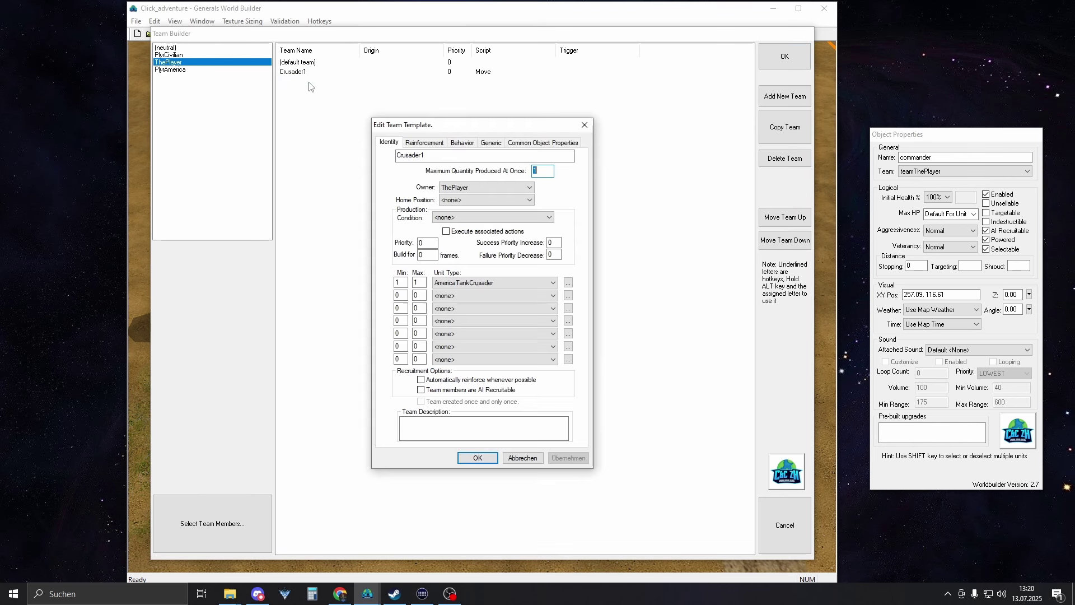
{"action": "left_click", "coordinate": [461, 144]}
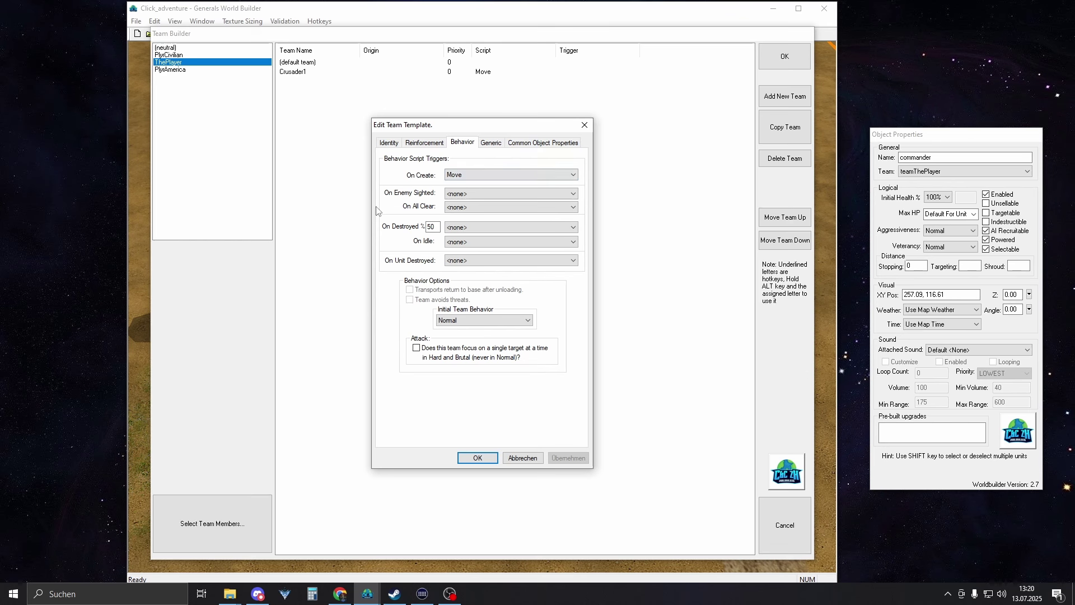
{"action": "left_click", "coordinate": [489, 143]}
{"action": "left_click", "coordinate": [573, 159]}
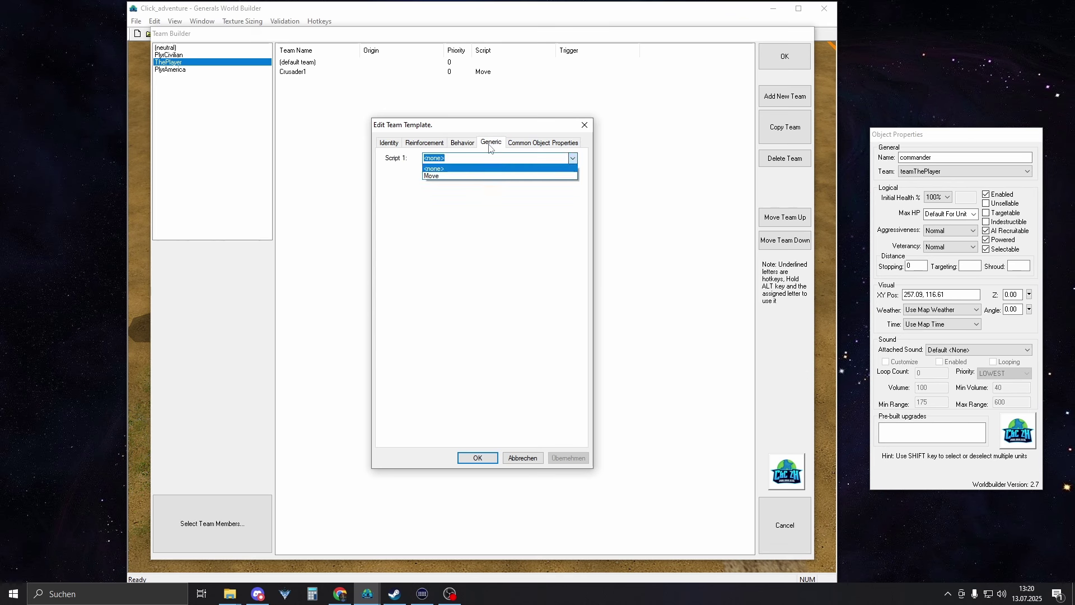
{"action": "left_click", "coordinate": [465, 144]}
{"action": "left_click", "coordinate": [462, 144]}
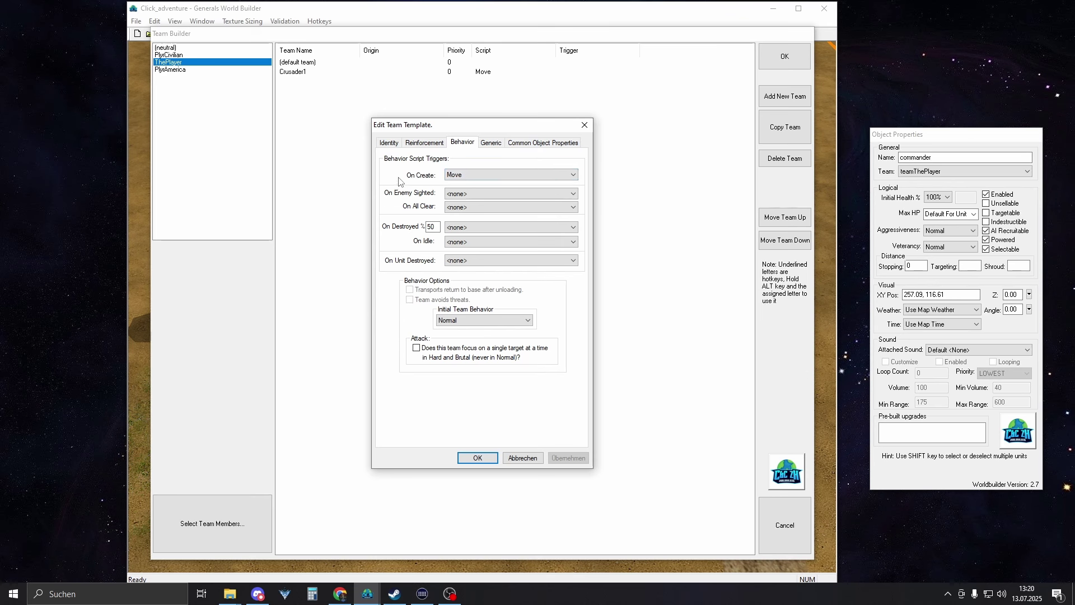
Step: Choose the Move script for Crusader1's On Create trigger, and confirm the team template and the team list
{"action": "left_click", "coordinate": [466, 178]}
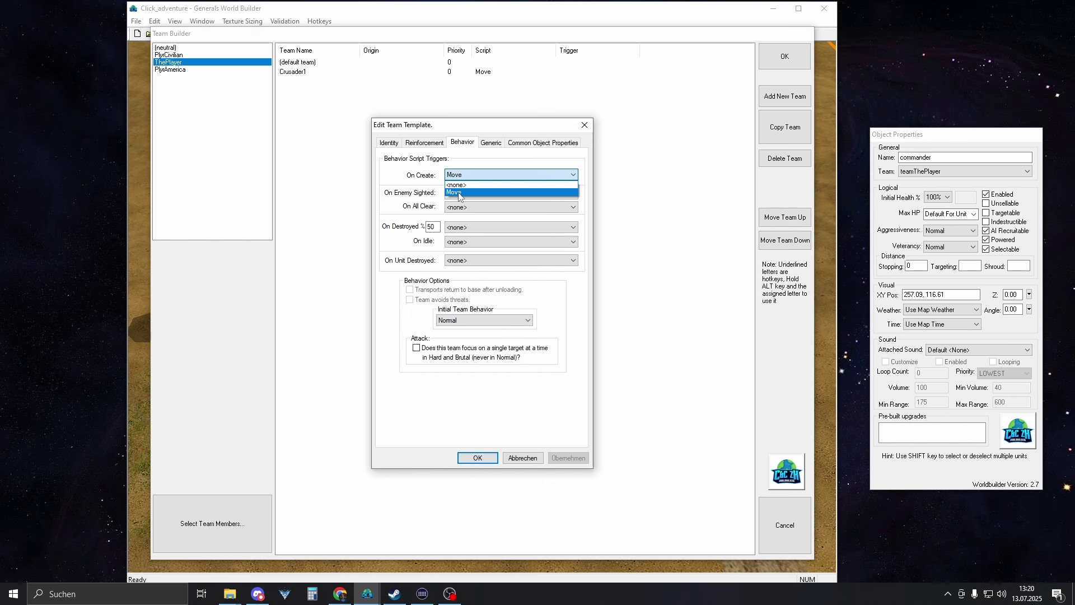
{"action": "left_click", "coordinate": [459, 193]}
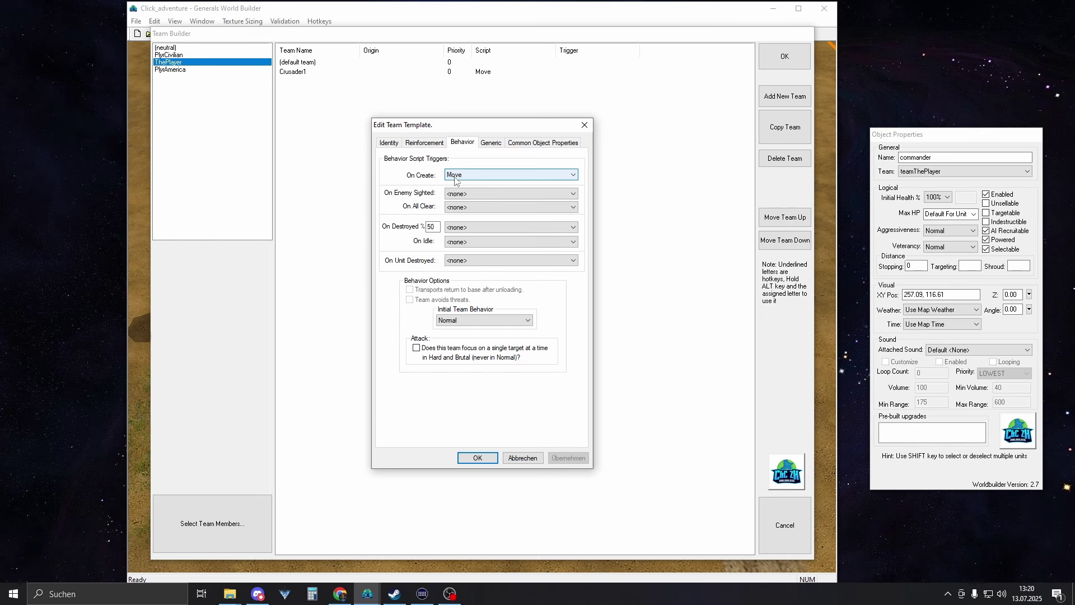
{"action": "left_click", "coordinate": [479, 457]}
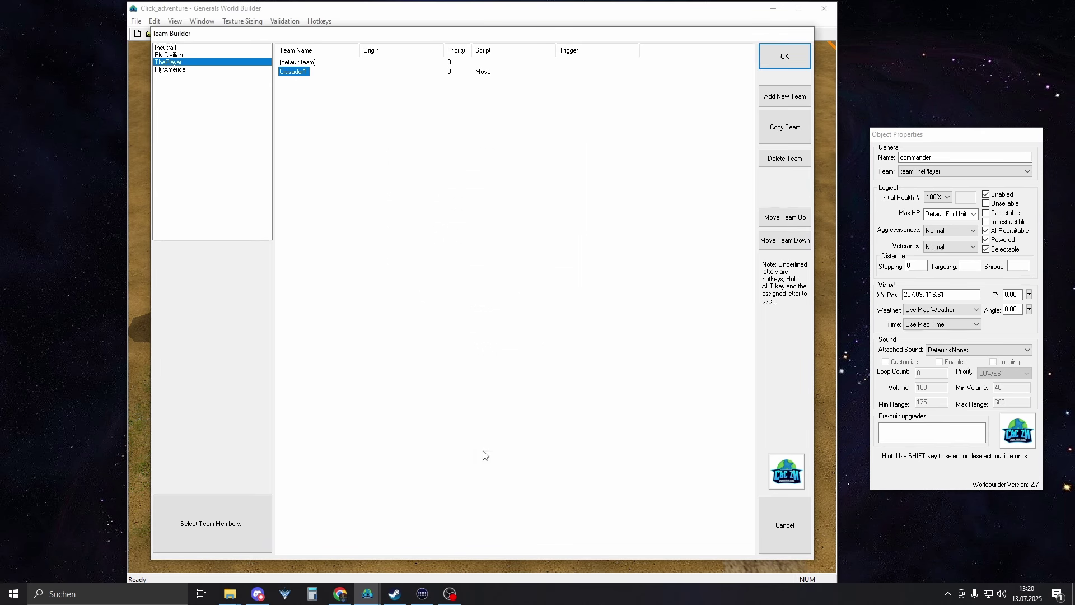
{"action": "left_click", "coordinate": [786, 66]}
Step: Draw a separate six-waypoint path beside Waypath1 that forks at its second waypoint into two branches of two segments each
{"action": "right_click_drag", "start_coordinate": [473, 220], "coordinate": [462, 273]}
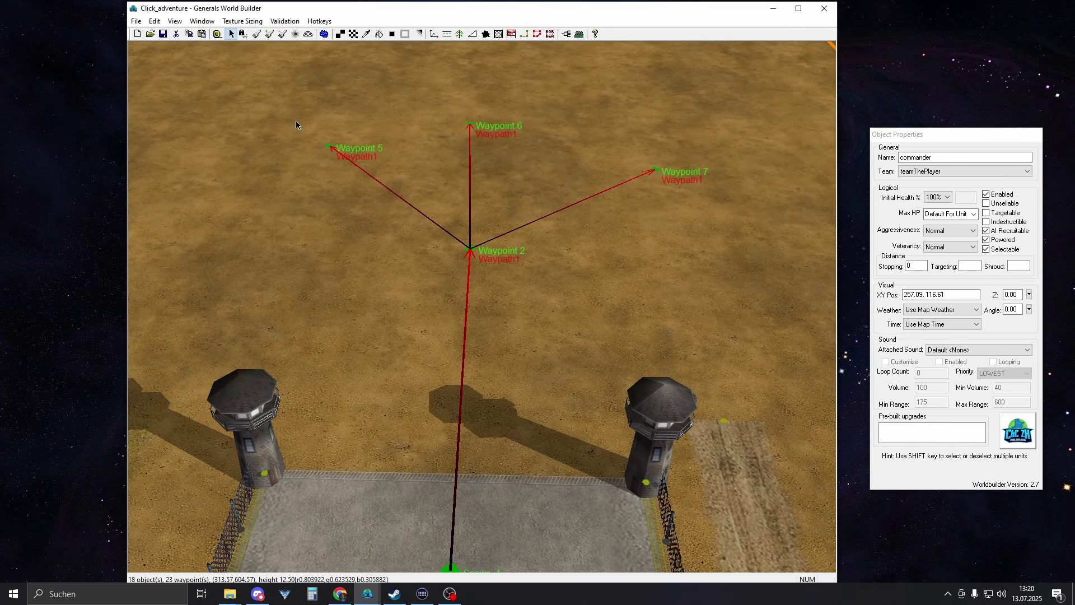
{"action": "left_click", "coordinate": [526, 34]}
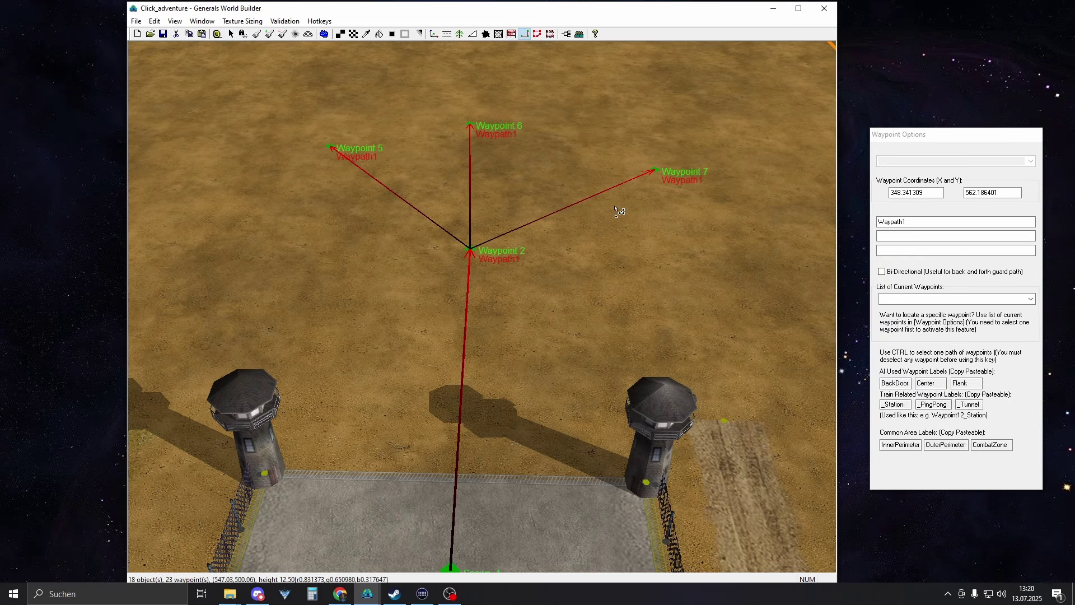
{"action": "right_click_drag", "start_coordinate": [358, 302], "coordinate": [468, 343]}
{"action": "left_click_drag", "start_coordinate": [481, 475], "coordinate": [355, 216]}
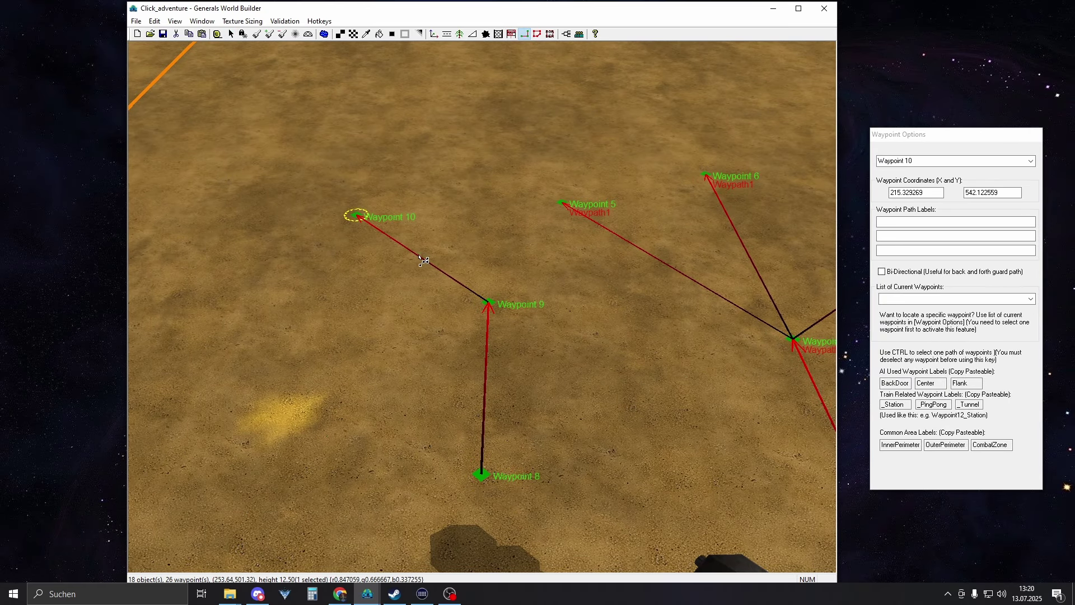
{"action": "left_click_drag", "start_coordinate": [496, 304], "coordinate": [385, 95]}
{"action": "left_click_drag", "start_coordinate": [356, 216], "coordinate": [315, 126]}
{"action": "right_click", "coordinate": [399, 249]}
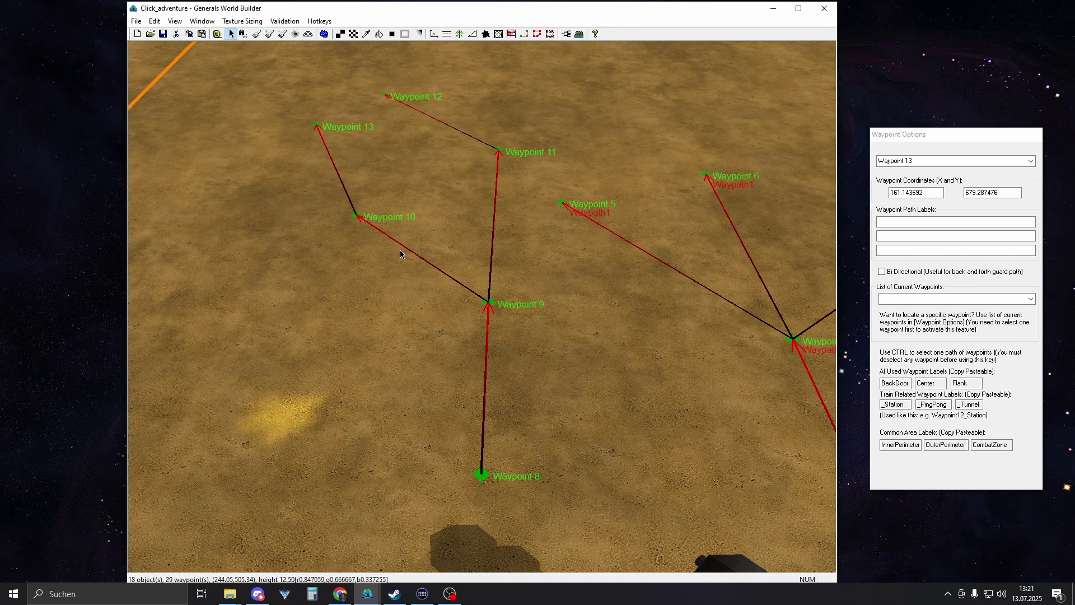
Step: Give the new forked waypoint path the path label 'path' and deselect its waypoint
{"action": "right_click_drag", "start_coordinate": [480, 289], "coordinate": [582, 407]}
{"action": "left_click", "coordinate": [534, 394]}
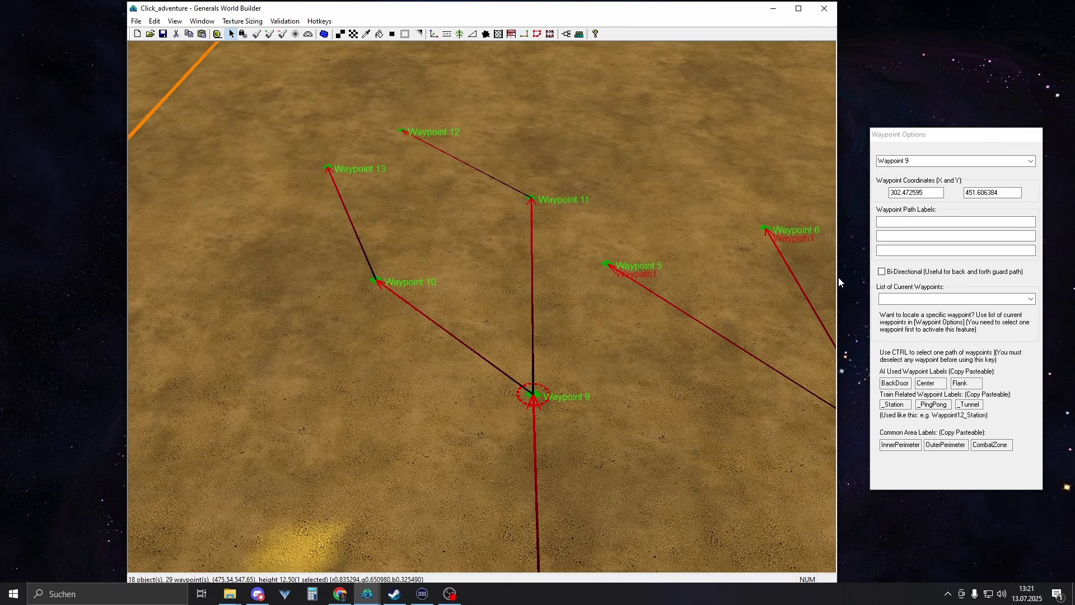
{"action": "left_click", "coordinate": [890, 223]}
{"action": "type", "text": "path"}
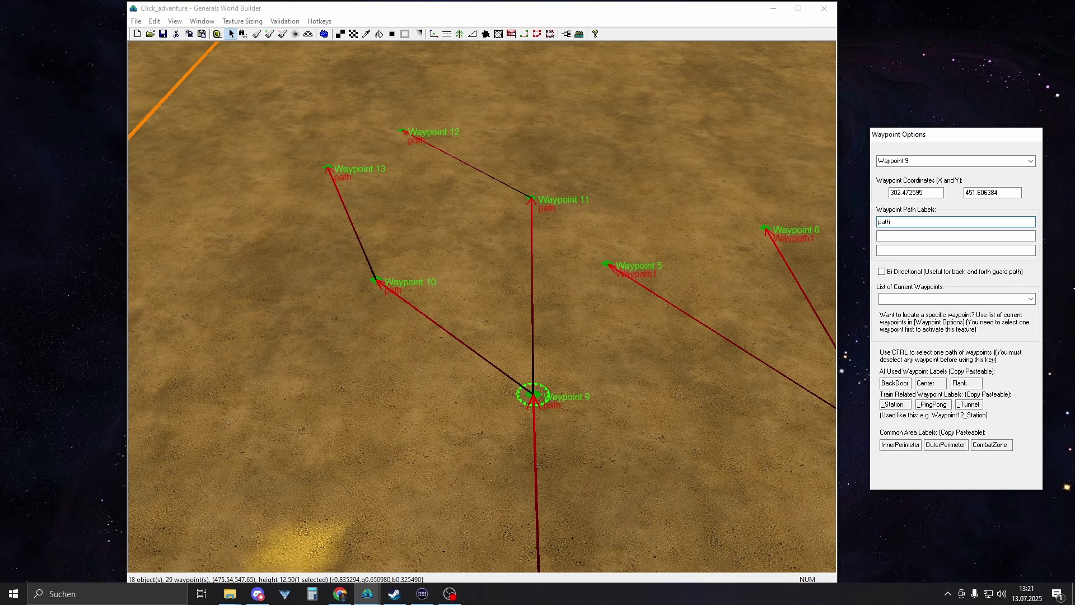
{"action": "left_click", "coordinate": [645, 272]}
Step: Examine the labelled forked path, the fenced spawn area and the Crusader tank near the map border
{"action": "right_click_drag", "start_coordinate": [645, 272], "coordinate": [583, 327]}
{"action": "scroll", "coordinate": [583, 326], "scroll_direction": "down", "scroll_amount": 3}
{"action": "scroll", "coordinate": [576, 340], "scroll_direction": "up", "scroll_amount": 3}
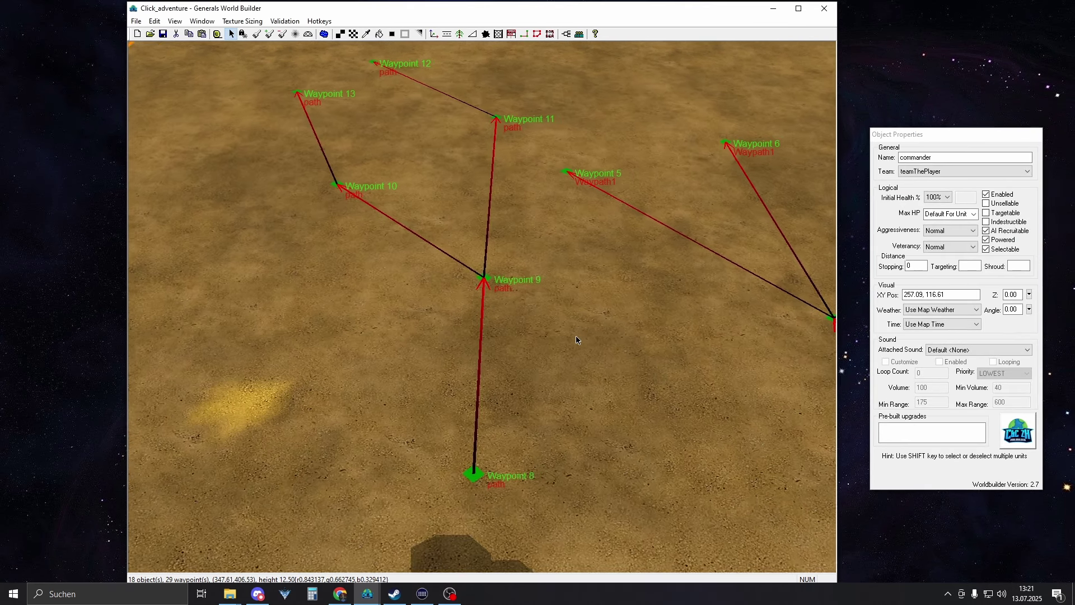
{"action": "mouse_move", "coordinate": [548, 357]}
{"action": "right_mouse_down"}
{"action": "mouse_move", "coordinate": [548, 374]}
{"action": "mouse_move", "coordinate": [486, 192]}
{"action": "mouse_move", "coordinate": [546, 372]}
{"action": "right_mouse_up"}
{"action": "left_click", "coordinate": [485, 299]}
{"action": "left_click", "coordinate": [525, 351]}
{"action": "scroll", "coordinate": [546, 374], "scroll_direction": "down", "scroll_amount": 8}
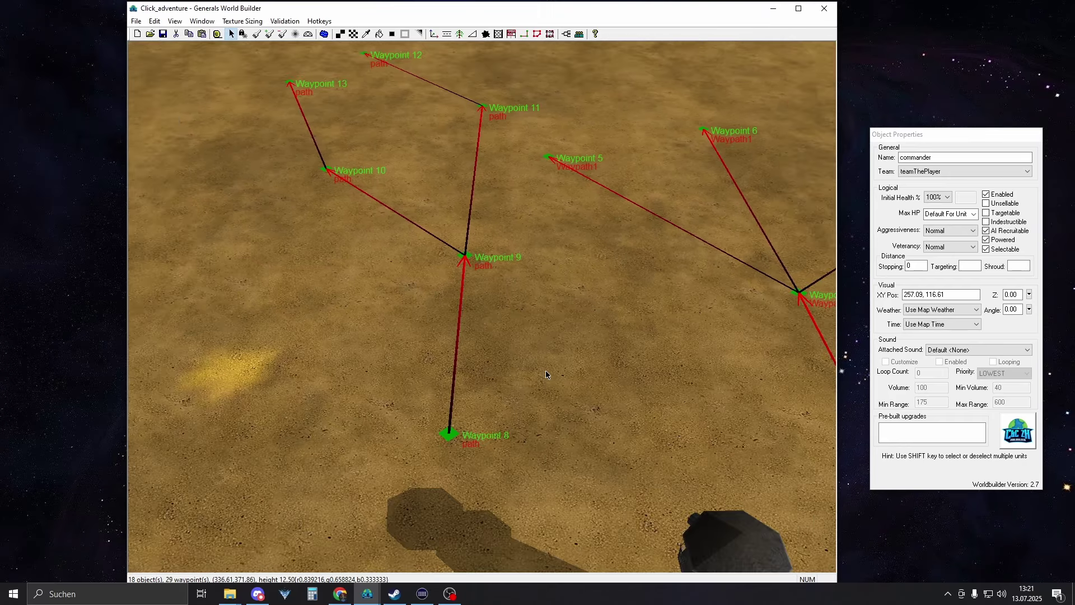
{"action": "right_click_drag", "start_coordinate": [481, 322], "coordinate": [400, 162]}
{"action": "scroll", "coordinate": [401, 162], "scroll_direction": "down", "scroll_amount": 4}
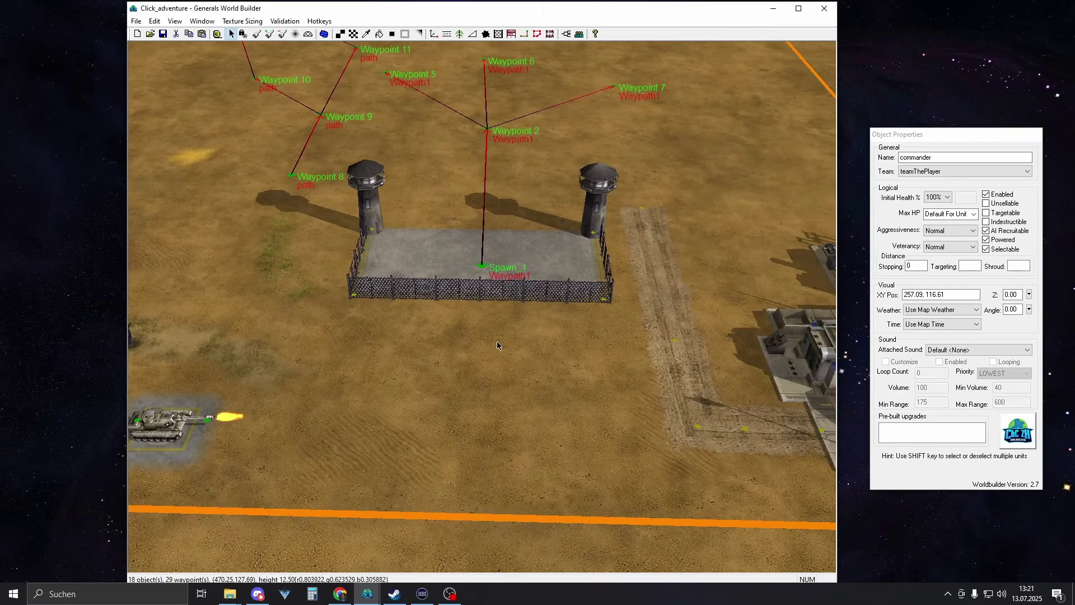
{"action": "scroll", "coordinate": [252, 275], "scroll_direction": "up", "scroll_amount": 2}
{"action": "right_click_drag", "start_coordinate": [252, 275], "coordinate": [325, 247]}
{"action": "scroll", "coordinate": [385, 335], "scroll_direction": "down", "scroll_amount": 3}
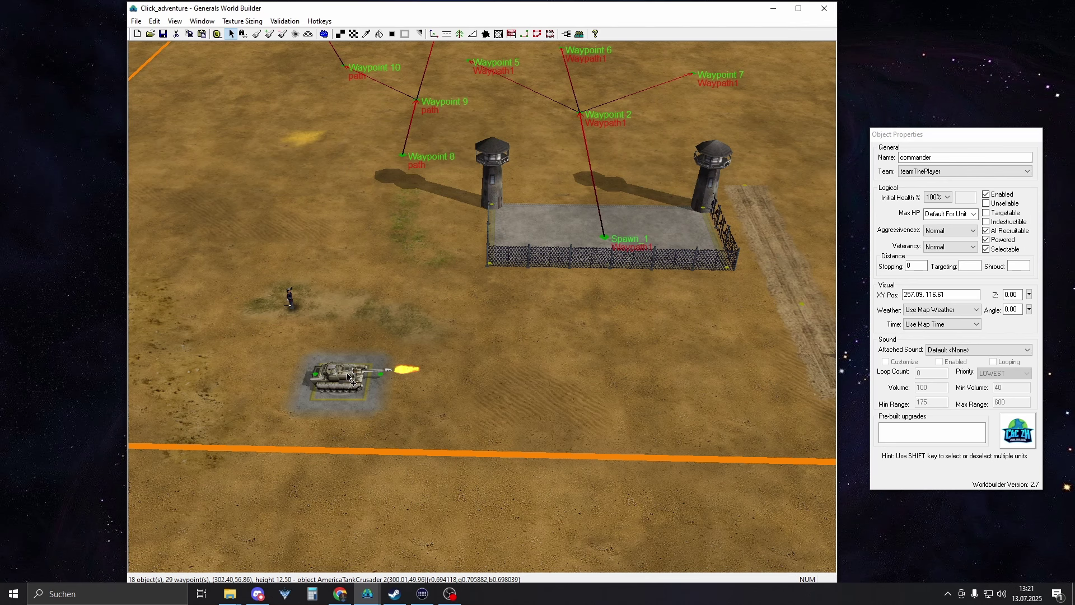
{"action": "right_click_drag", "start_coordinate": [390, 372], "coordinate": [312, 344]}
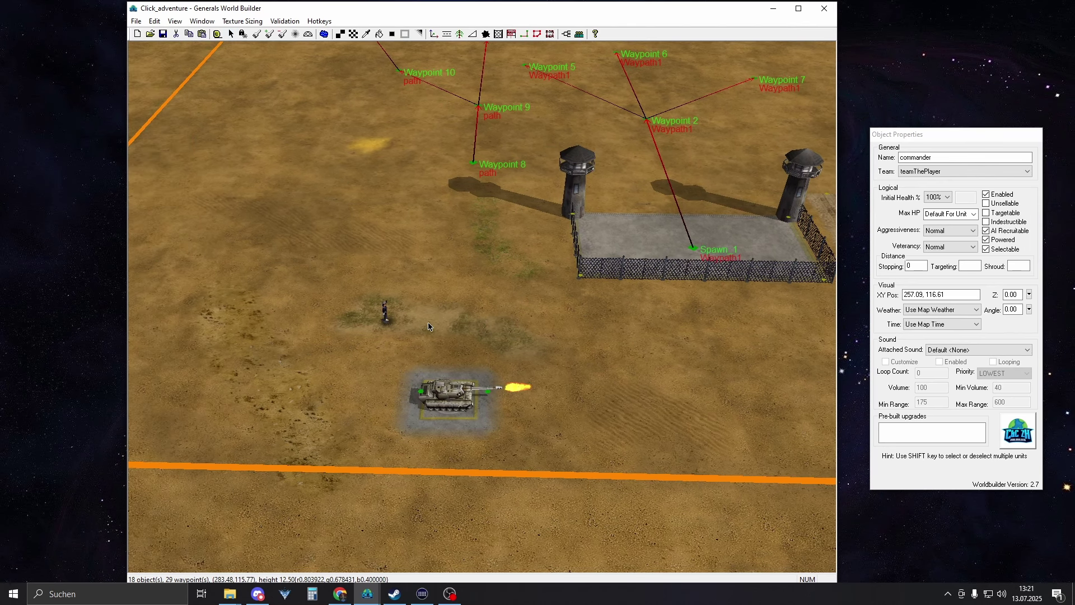
{"action": "scroll", "coordinate": [371, 441], "scroll_direction": "up", "scroll_amount": 3}
{"action": "right_click_drag", "start_coordinate": [370, 442], "coordinate": [455, 422]}
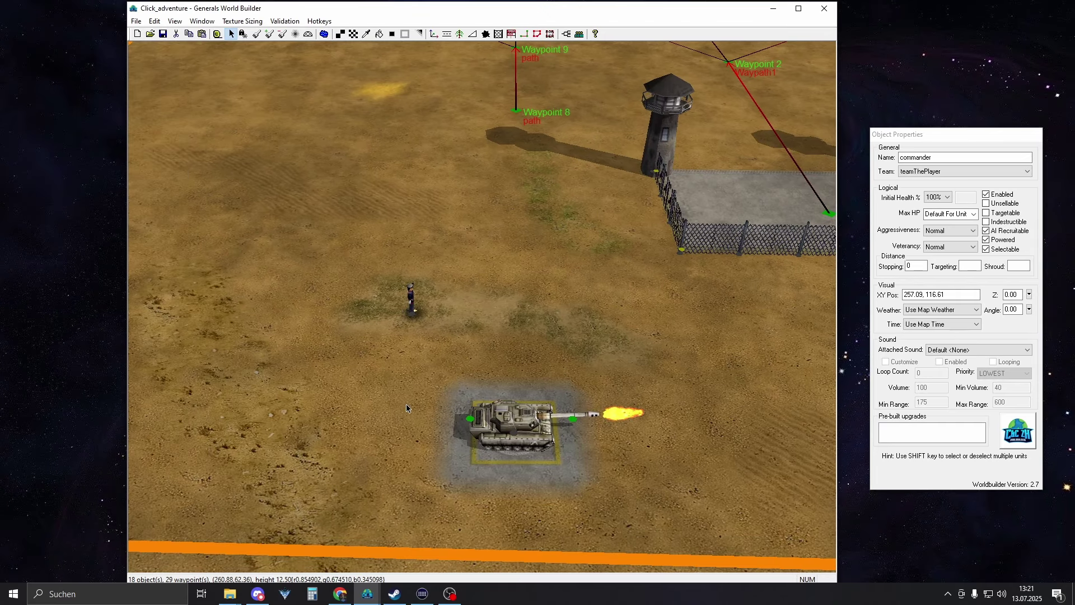
Step: Select the Crusader tank near the commander and review its name and team in the object properties
{"action": "left_click", "coordinate": [505, 431]}
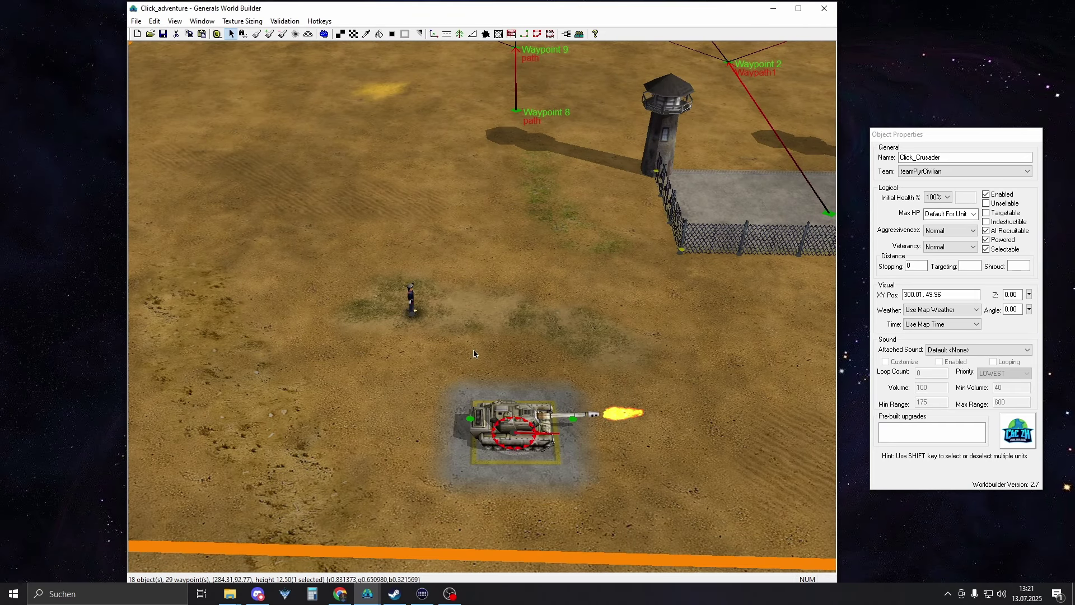
{"action": "right_click_drag", "start_coordinate": [506, 433], "coordinate": [459, 450]}
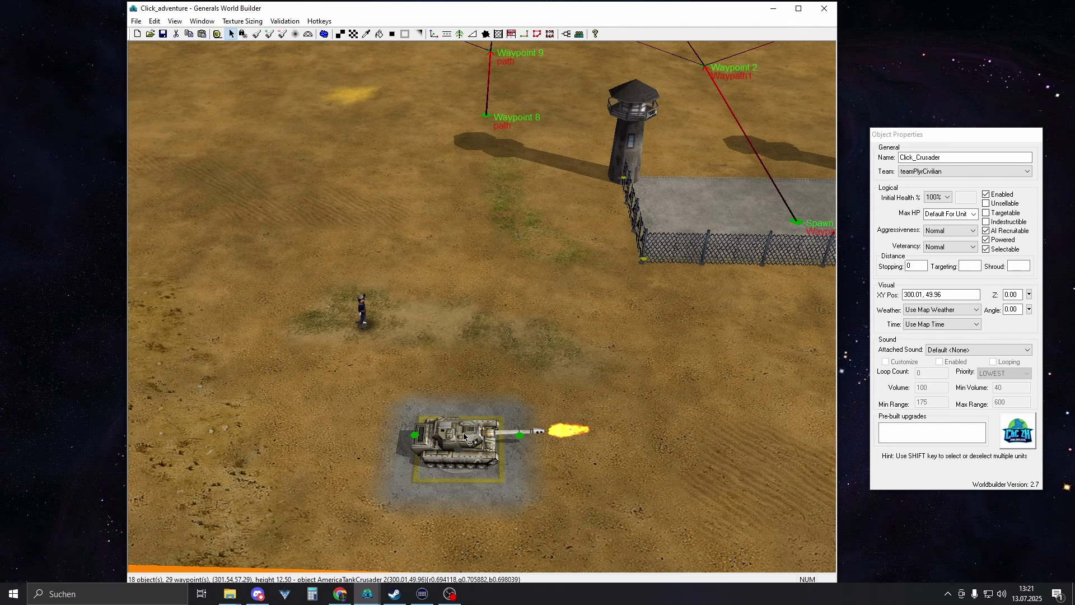
{"action": "left_click", "coordinate": [462, 448]}
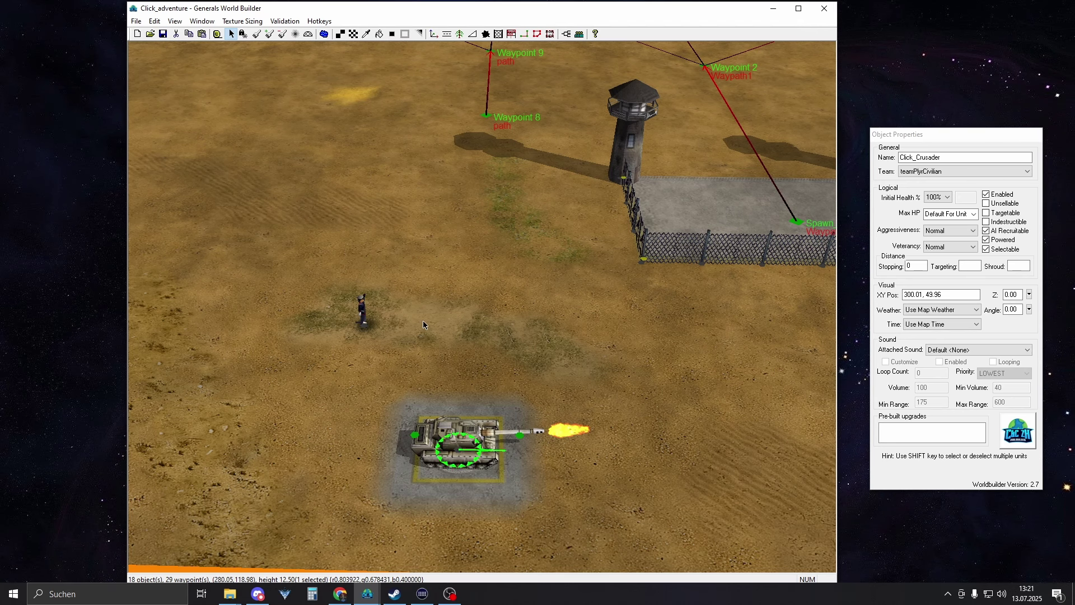
{"action": "mouse_move", "coordinate": [423, 321]}
{"action": "right_mouse_down"}
{"action": "mouse_move", "coordinate": [617, 356]}
{"action": "mouse_move", "coordinate": [441, 321]}
{"action": "right_mouse_up"}
{"action": "left_click", "coordinate": [399, 319]}
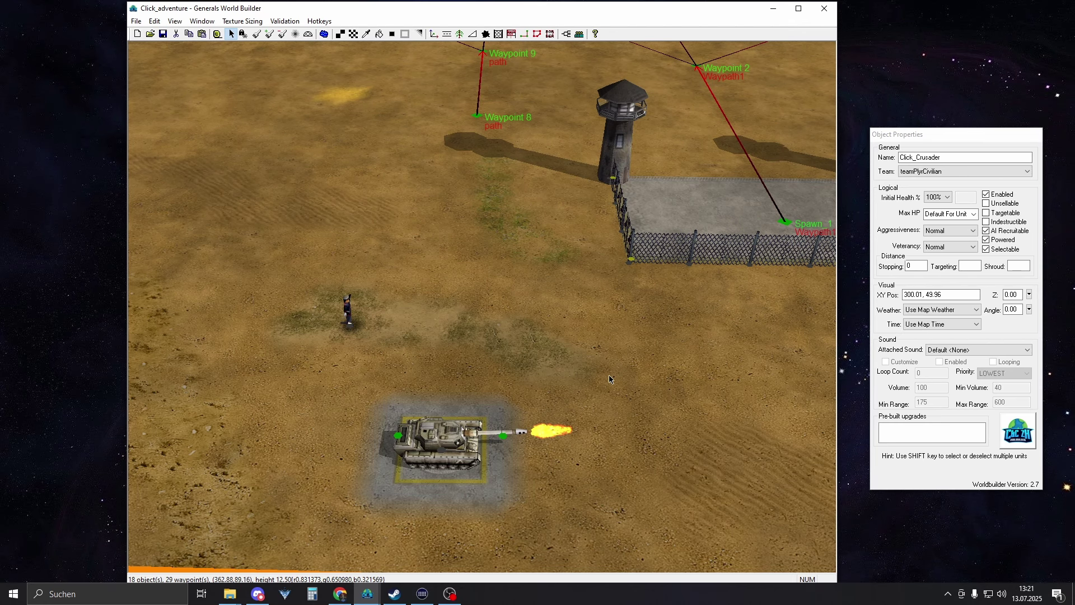
{"action": "right_click_drag", "start_coordinate": [562, 377], "coordinate": [585, 381]}
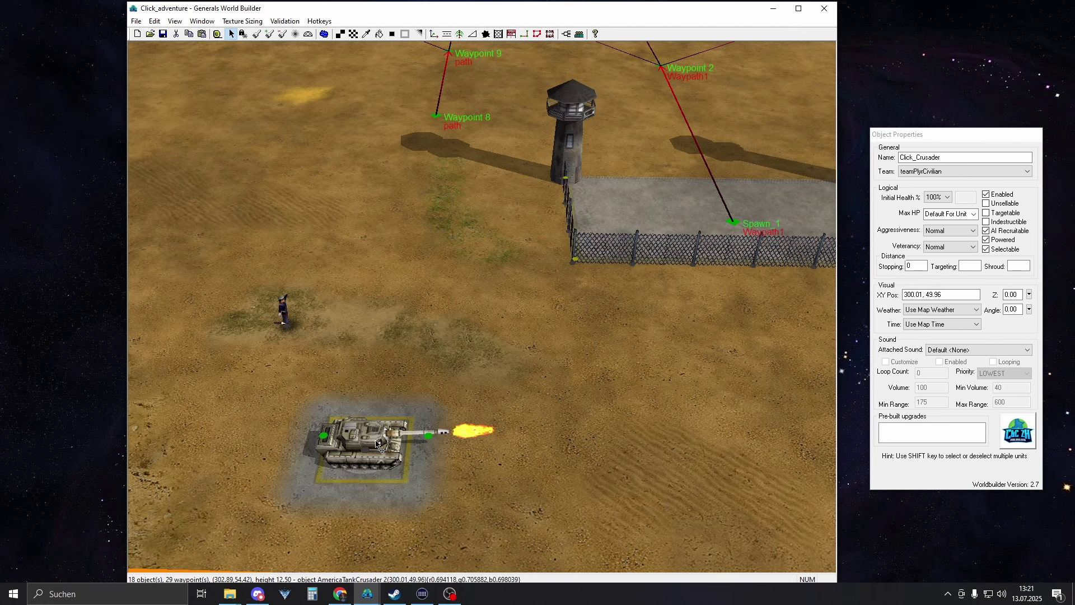
Step: Examine how the fenced spawn area, both waypoint paths and the clickable Crusader tank are arranged on the map
{"action": "right_click_drag", "start_coordinate": [470, 423], "coordinate": [610, 236]}
{"action": "scroll", "coordinate": [580, 320], "scroll_direction": "down", "scroll_amount": 2}
{"action": "scroll", "coordinate": [607, 295], "scroll_direction": "down", "scroll_amount": 3}
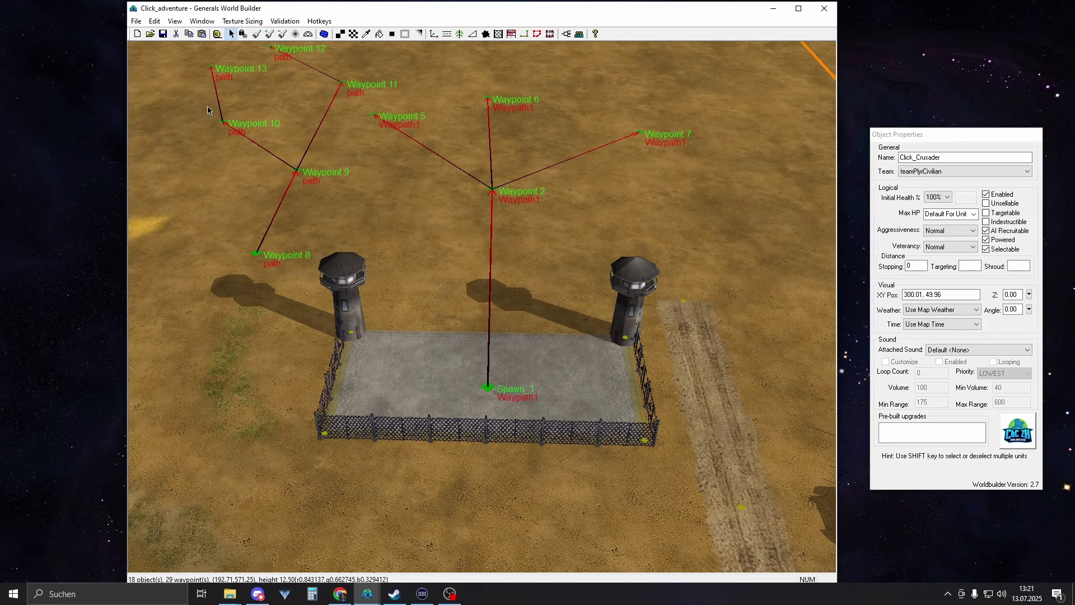
{"action": "left_click_drag", "start_coordinate": [208, 111], "coordinate": [738, 474]}
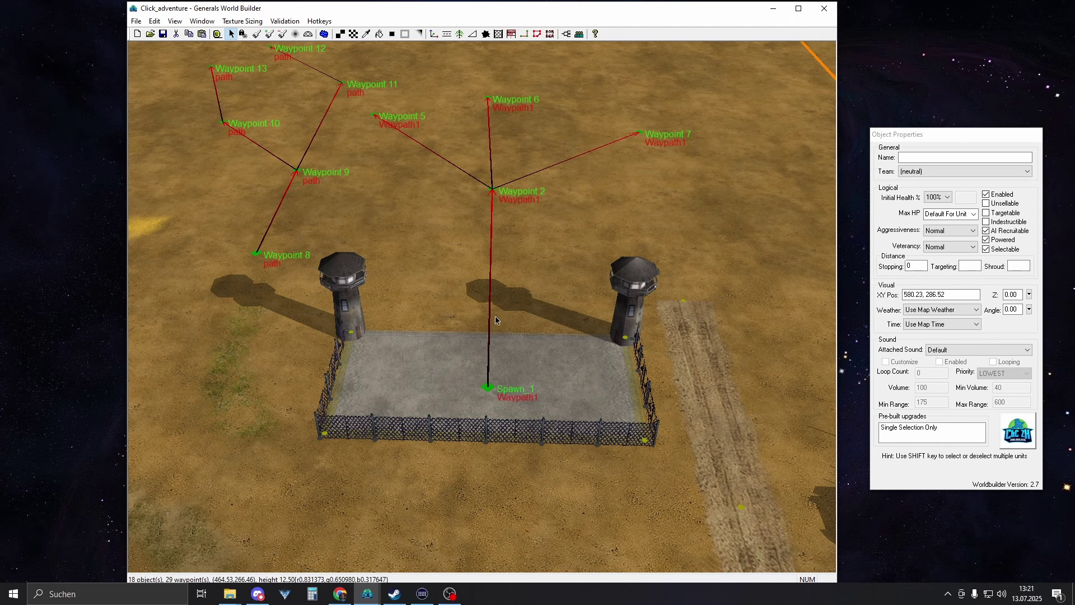
{"action": "right_click_drag", "start_coordinate": [496, 321], "coordinate": [470, 392]}
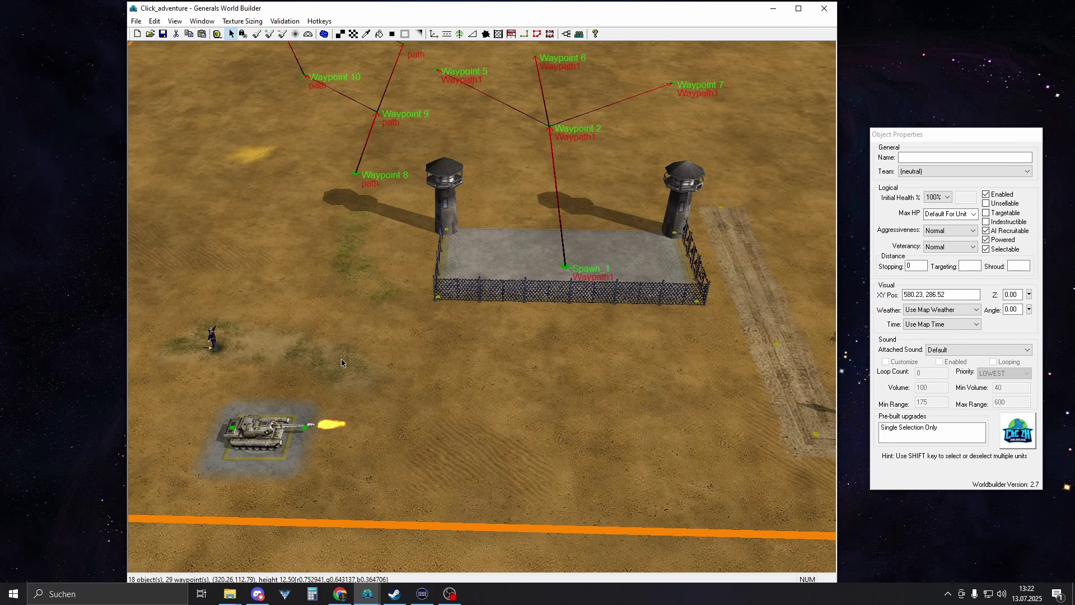
{"action": "right_click_drag", "start_coordinate": [468, 442], "coordinate": [426, 409]}
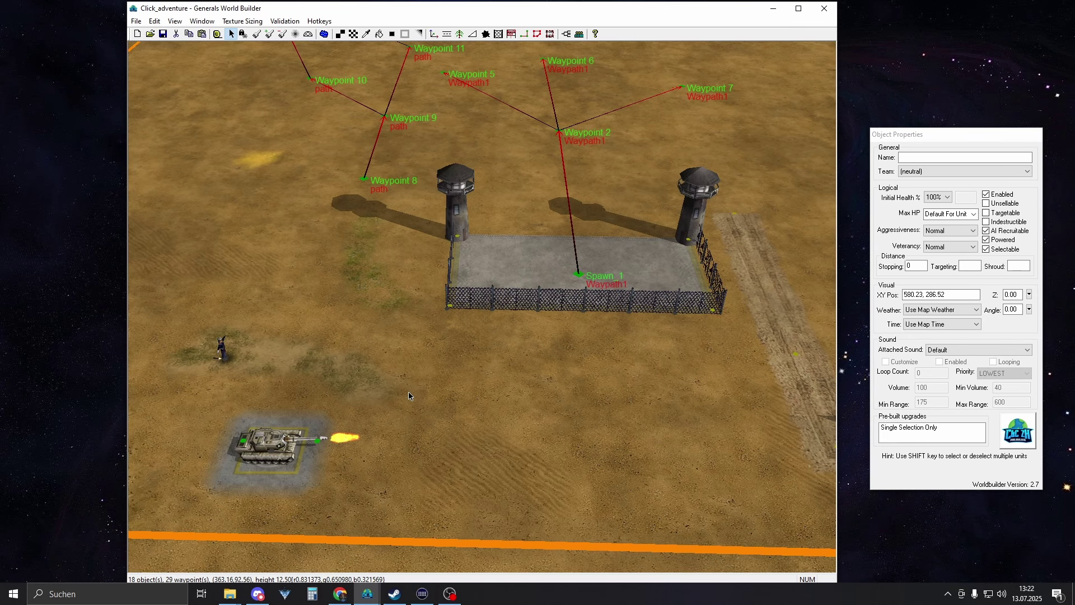